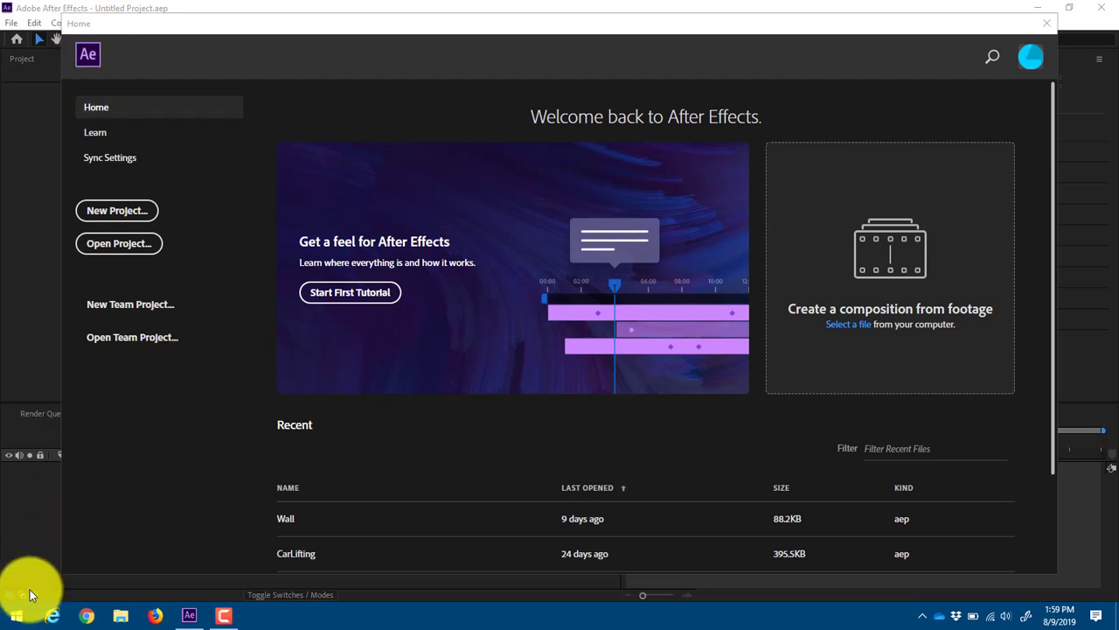
Dismiss the Windows Start menu and close the After Effects Home window to reveal the empty project.
{"action": "left_click", "coordinate": [19, 617]}
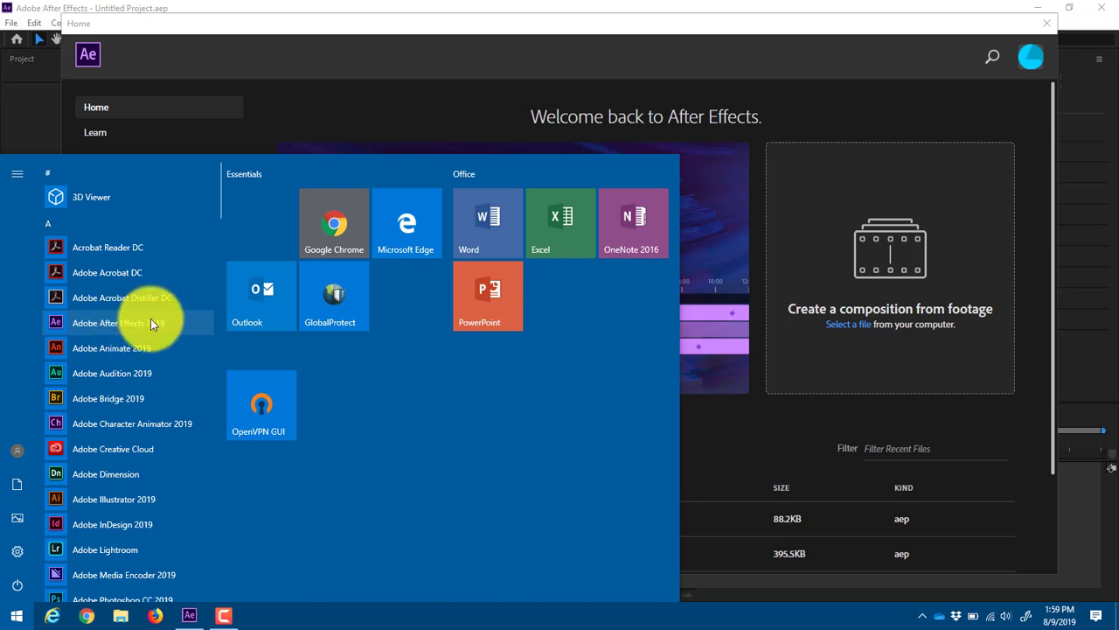
{"action": "left_click", "coordinate": [304, 40]}
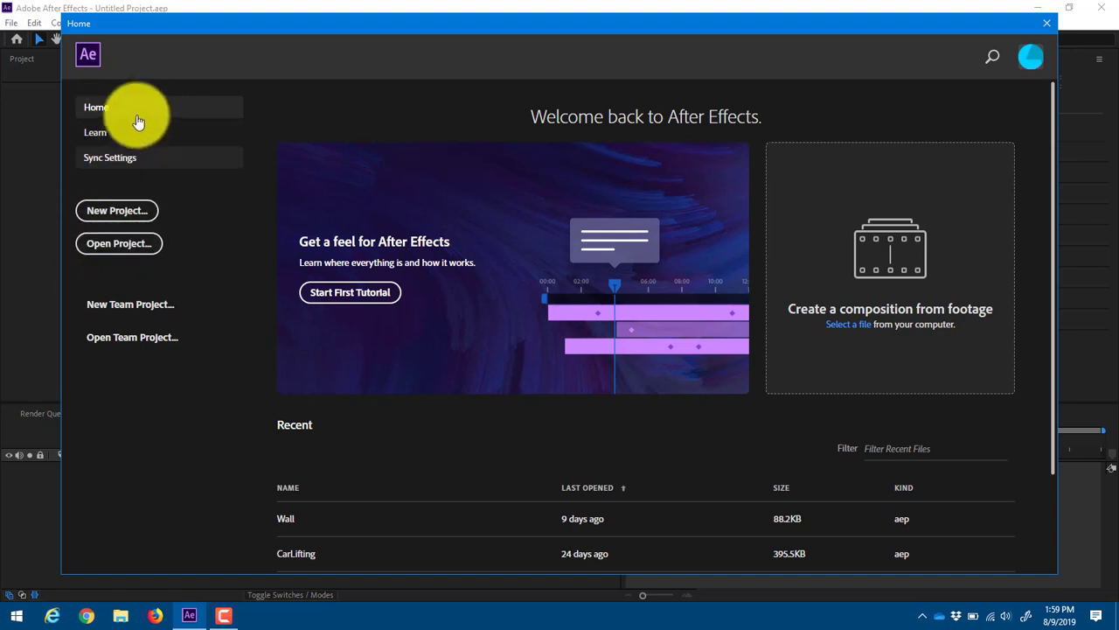
{"action": "left_click", "coordinate": [311, 285]}
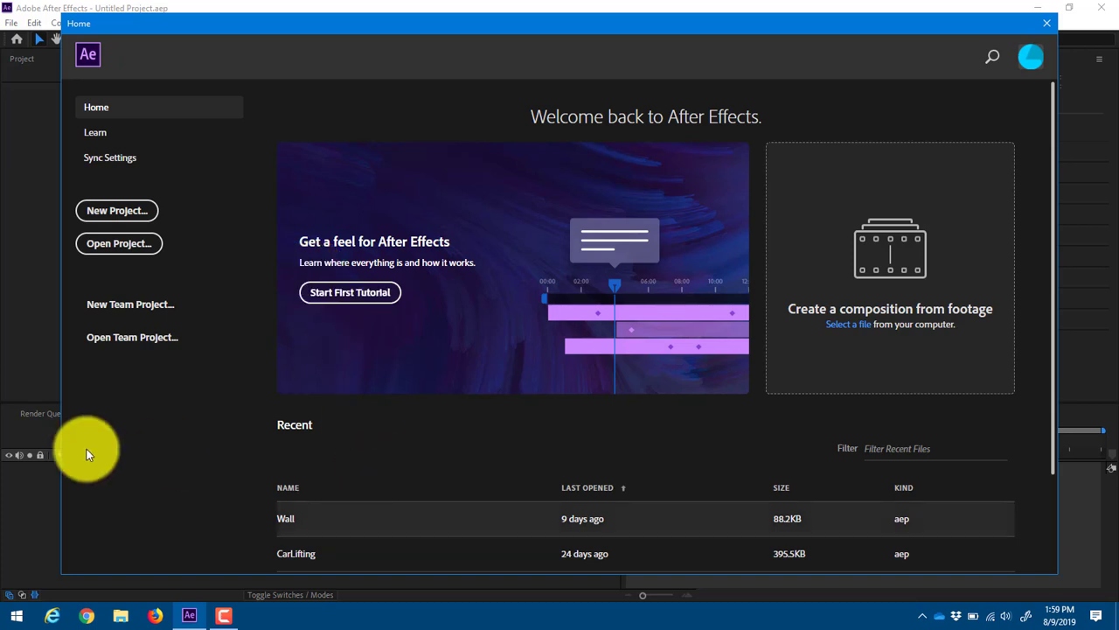
{"action": "key", "text": "super"}
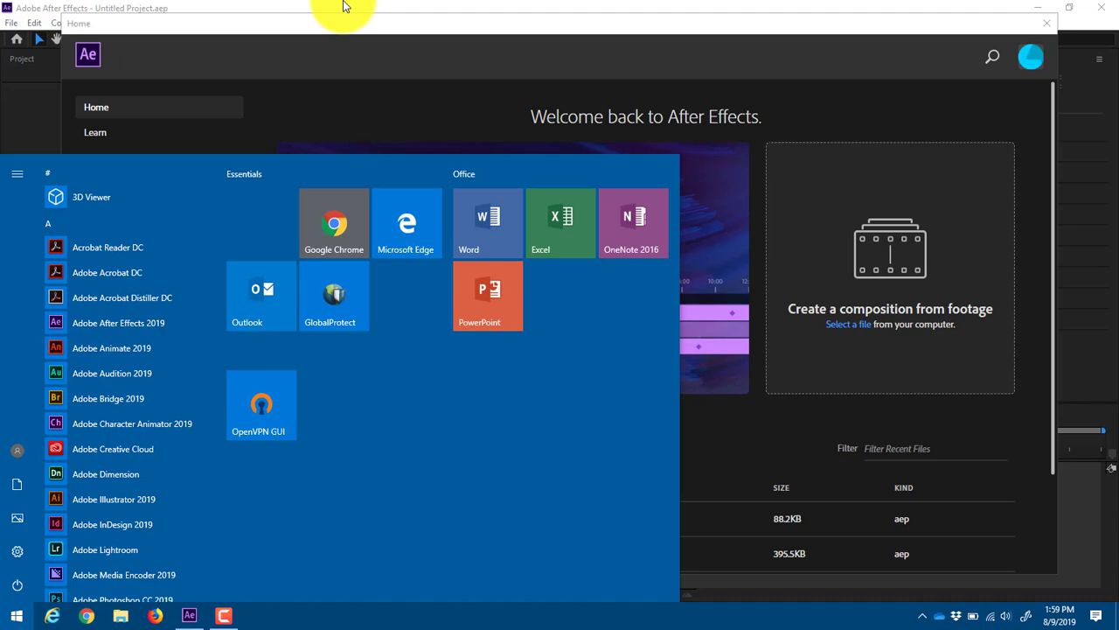
{"action": "left_click", "coordinate": [365, 39]}
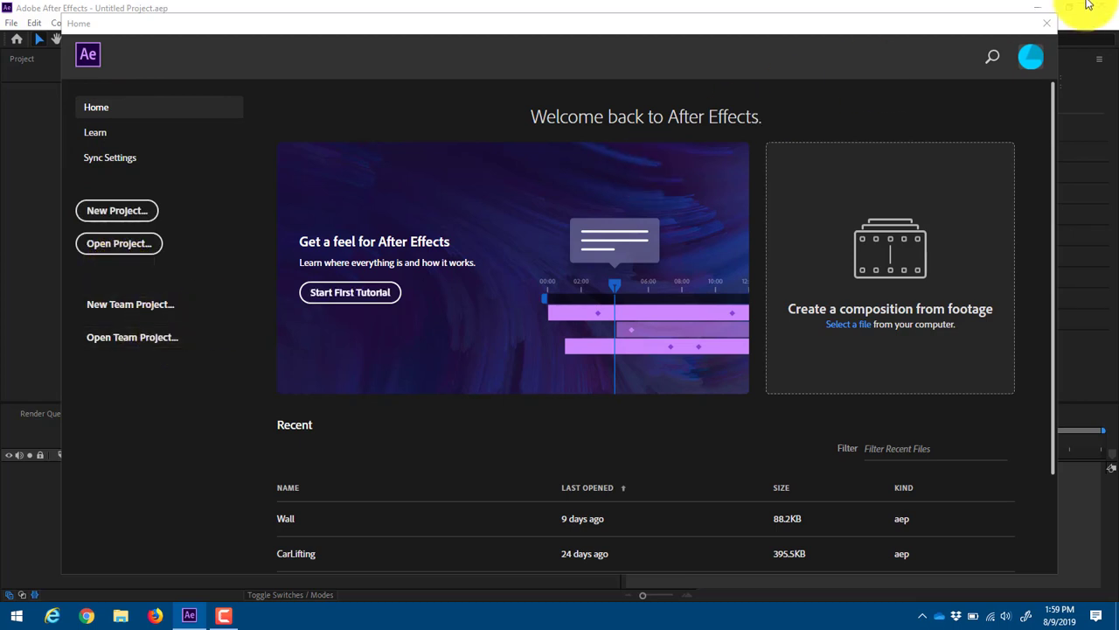
{"action": "left_click", "coordinate": [1047, 29]}
{"action": "left_click", "coordinate": [1046, 29]}
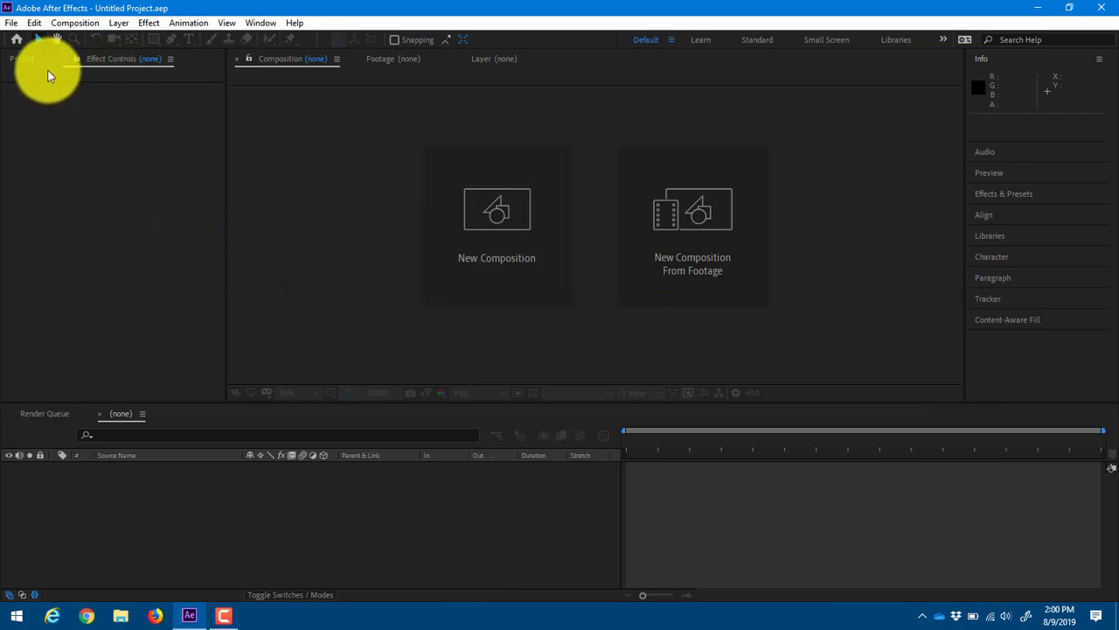
{"action": "left_click", "coordinate": [11, 24]}
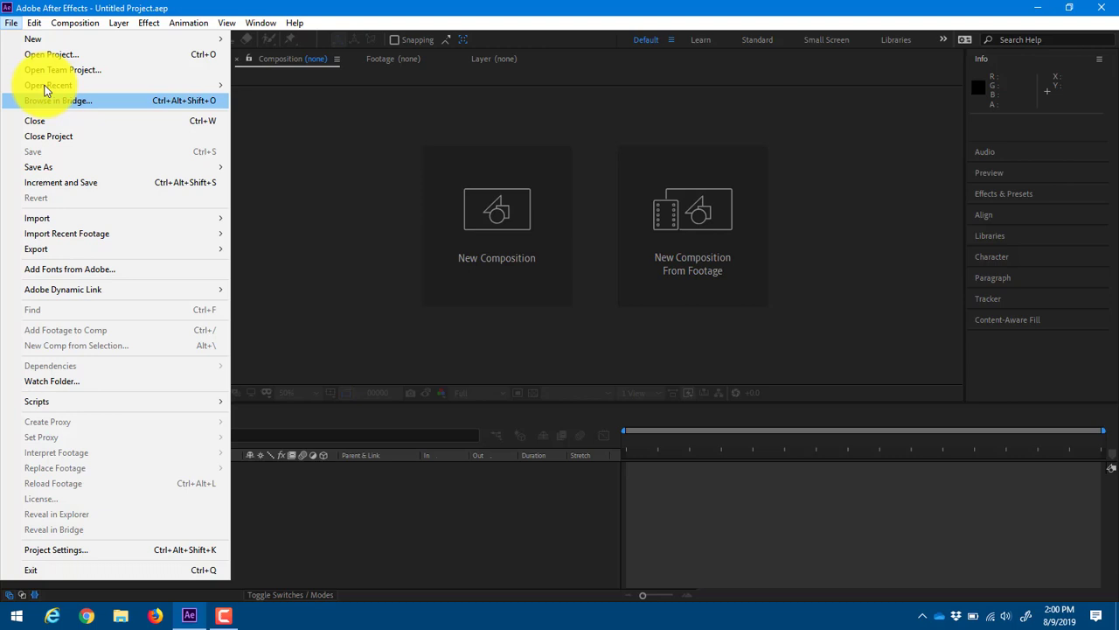
{"action": "left_click", "coordinate": [11, 23]}
{"action": "left_click", "coordinate": [34, 23]}
{"action": "mouse_move", "coordinate": [12, 23]}
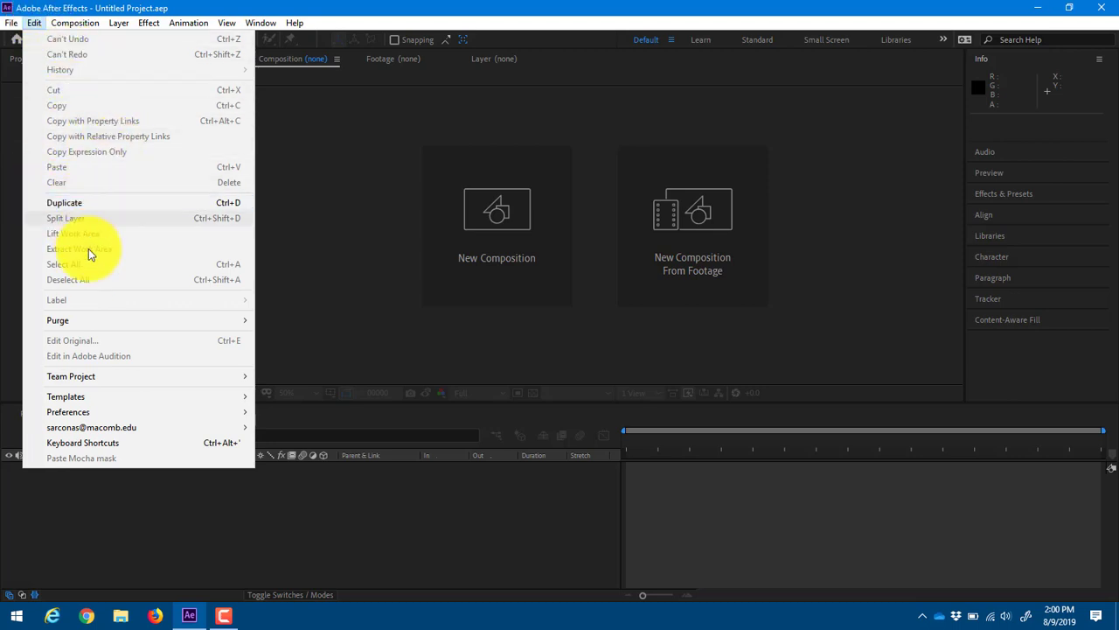
{"action": "mouse_move", "coordinate": [97, 411]}
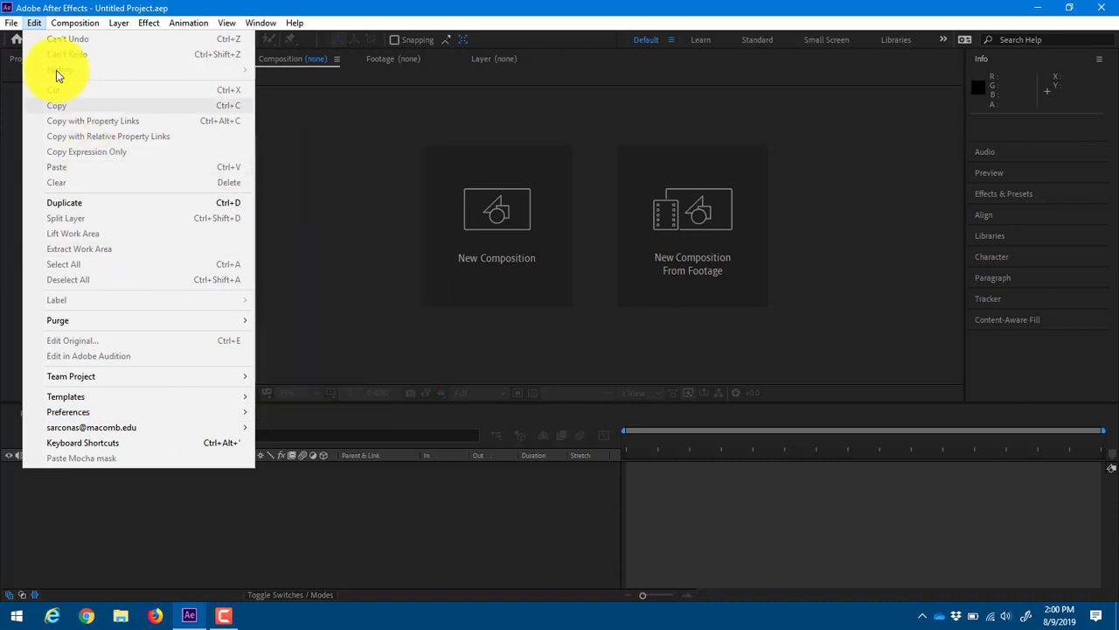
{"action": "mouse_move", "coordinate": [75, 23]}
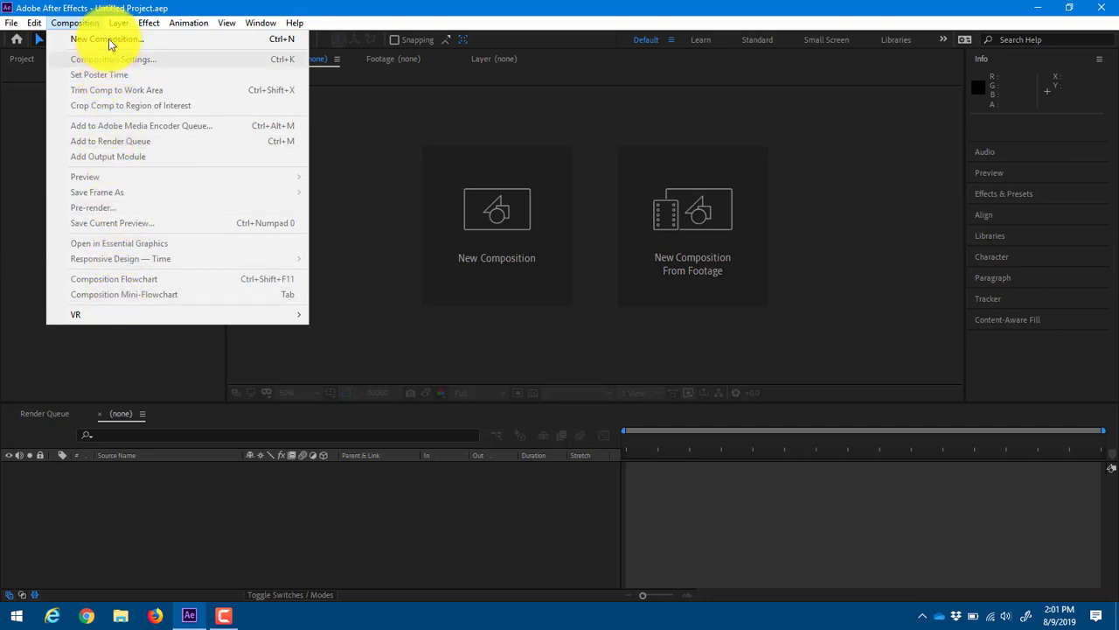
{"action": "mouse_move", "coordinate": [110, 24]}
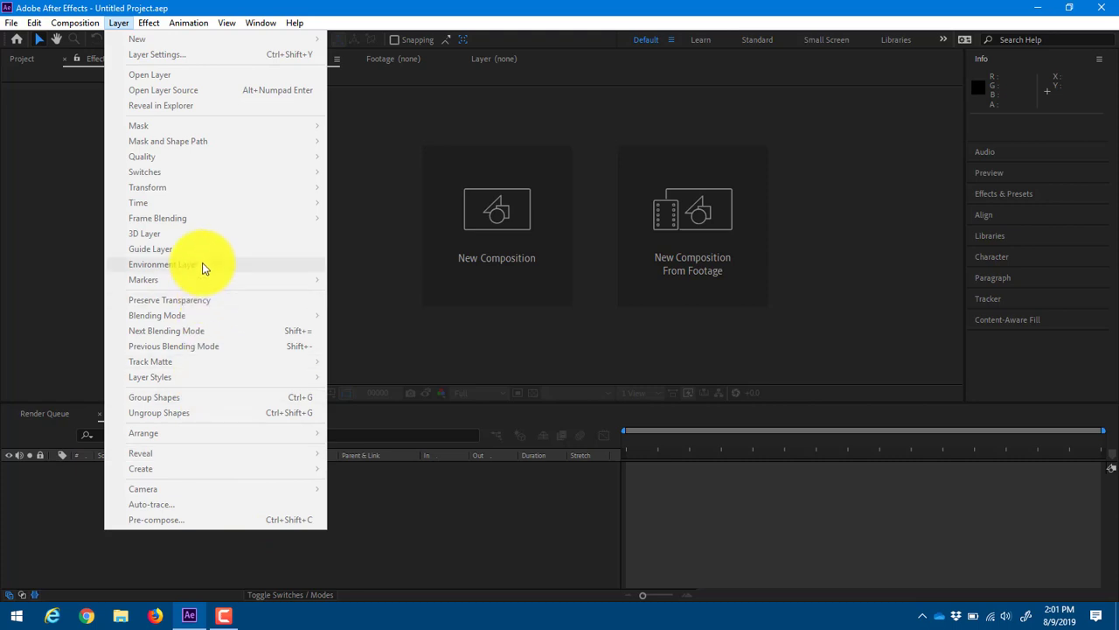
{"action": "mouse_move", "coordinate": [149, 22]}
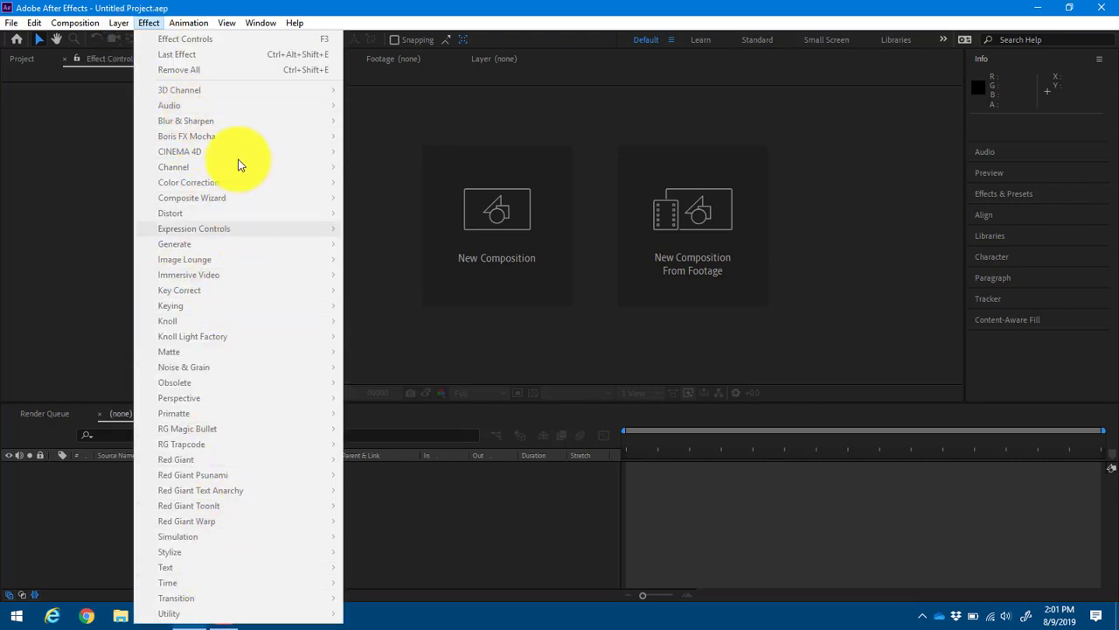
{"action": "mouse_move", "coordinate": [184, 23]}
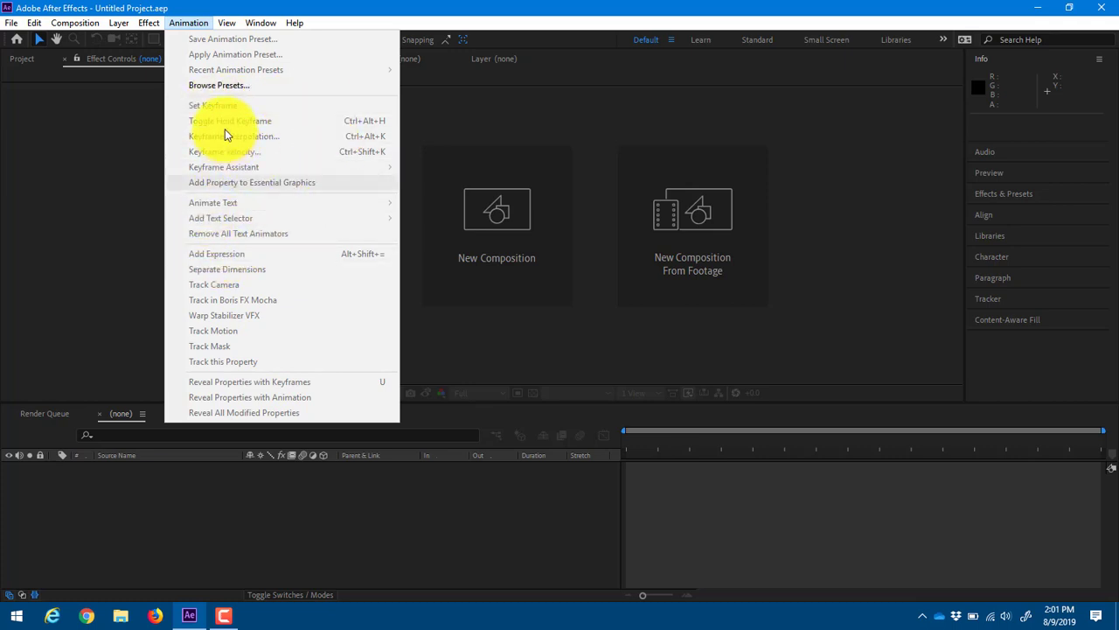
{"action": "mouse_move", "coordinate": [223, 25]}
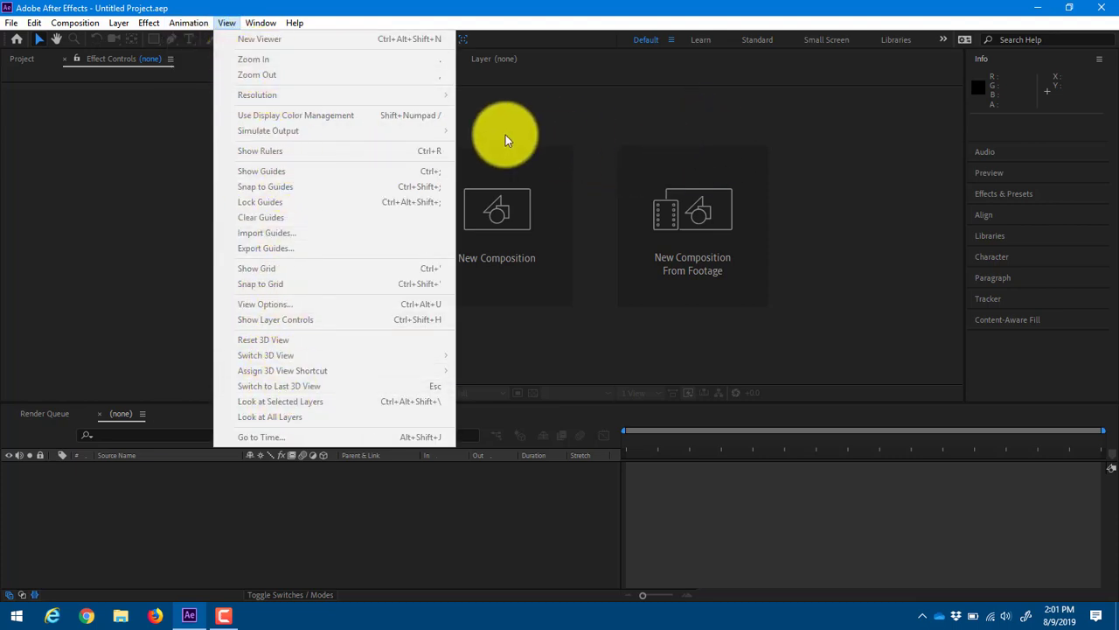
Create Comp 1 at 1280×720, 30 fps, accepting the default composition settings.
{"action": "left_click", "coordinate": [77, 33]}
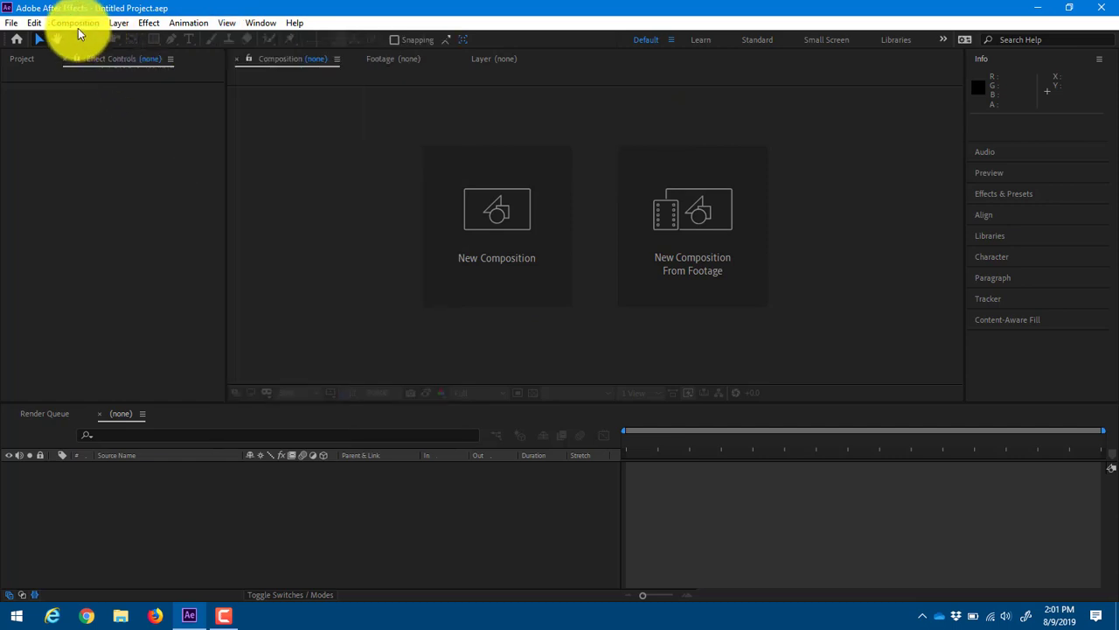
{"action": "left_click", "coordinate": [77, 23]}
{"action": "left_click", "coordinate": [79, 40]}
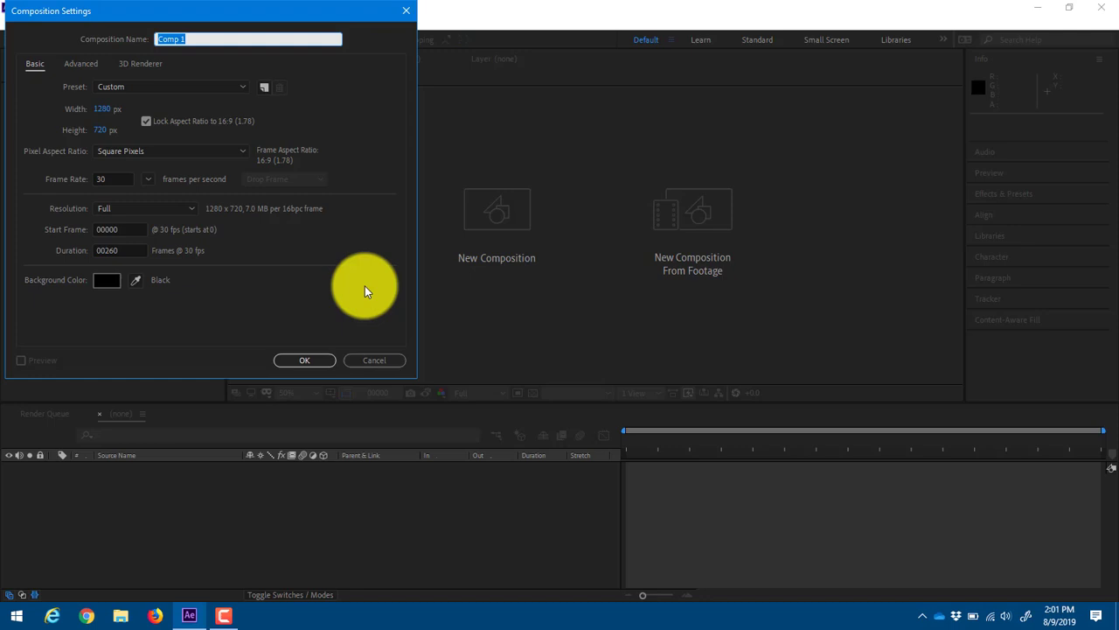
{"action": "left_click", "coordinate": [296, 360]}
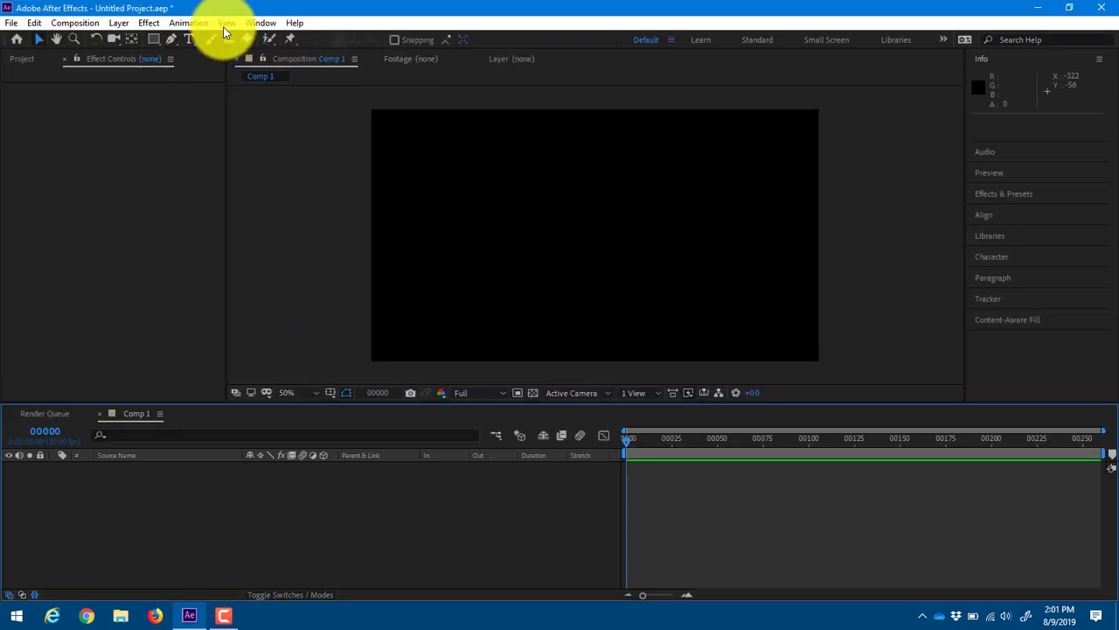
Zoom the Comp 1 view in and out between 25%, 50% and 100%.
{"action": "left_click", "coordinate": [226, 24]}
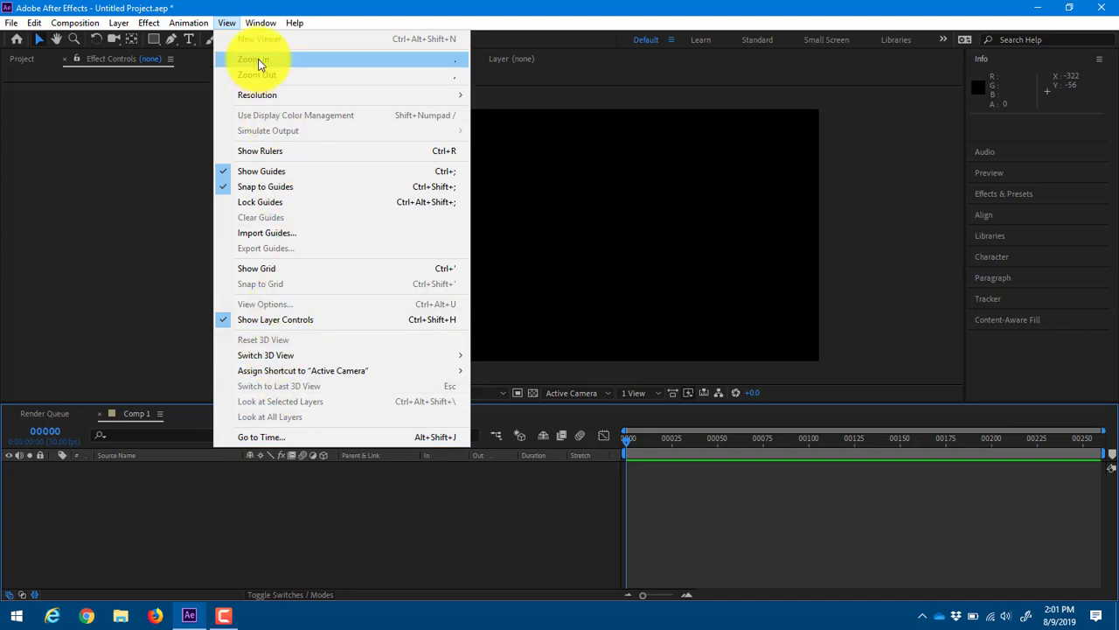
{"action": "left_click", "coordinate": [258, 58]}
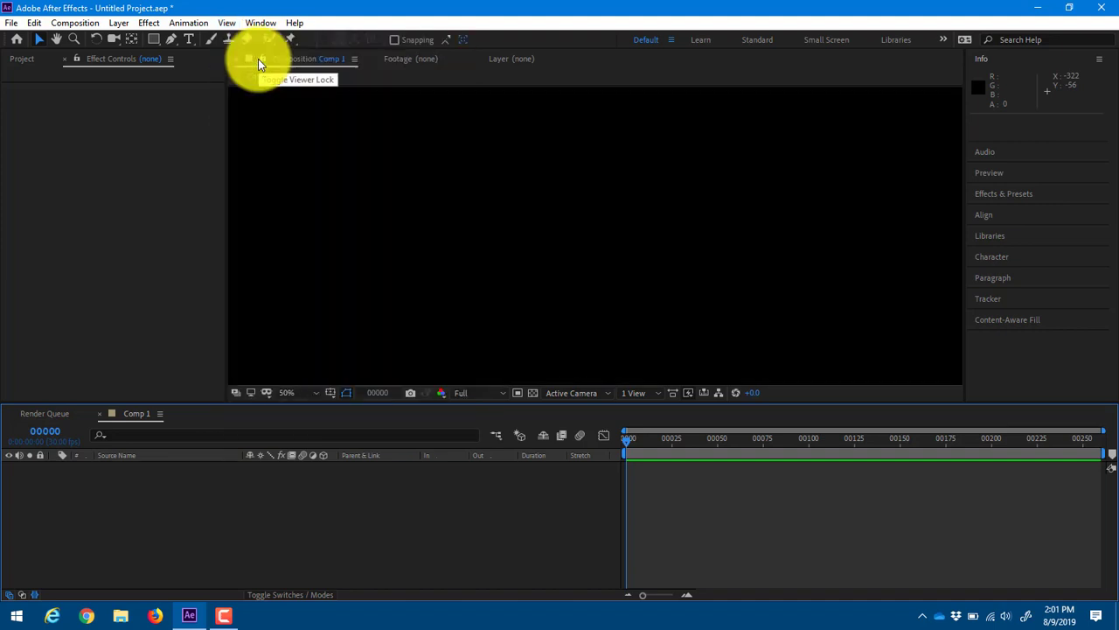
{"action": "key", "text": "comma"}
{"action": "key", "text": "comma"}
{"action": "key", "text": "period"}
{"action": "key", "text": "period"}
{"action": "key", "text": "comma"}
{"action": "key", "text": "comma"}
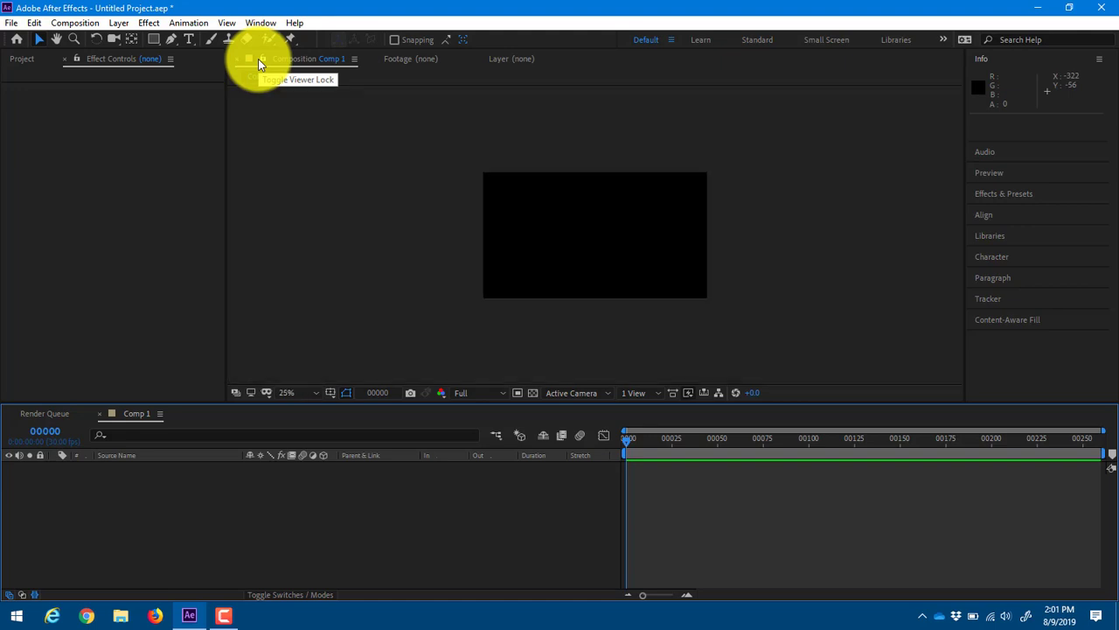
{"action": "key", "text": "period"}
{"action": "key", "text": "period"}
{"action": "key", "text": "comma"}
{"action": "key", "text": "comma"}
{"action": "key", "text": "period"}
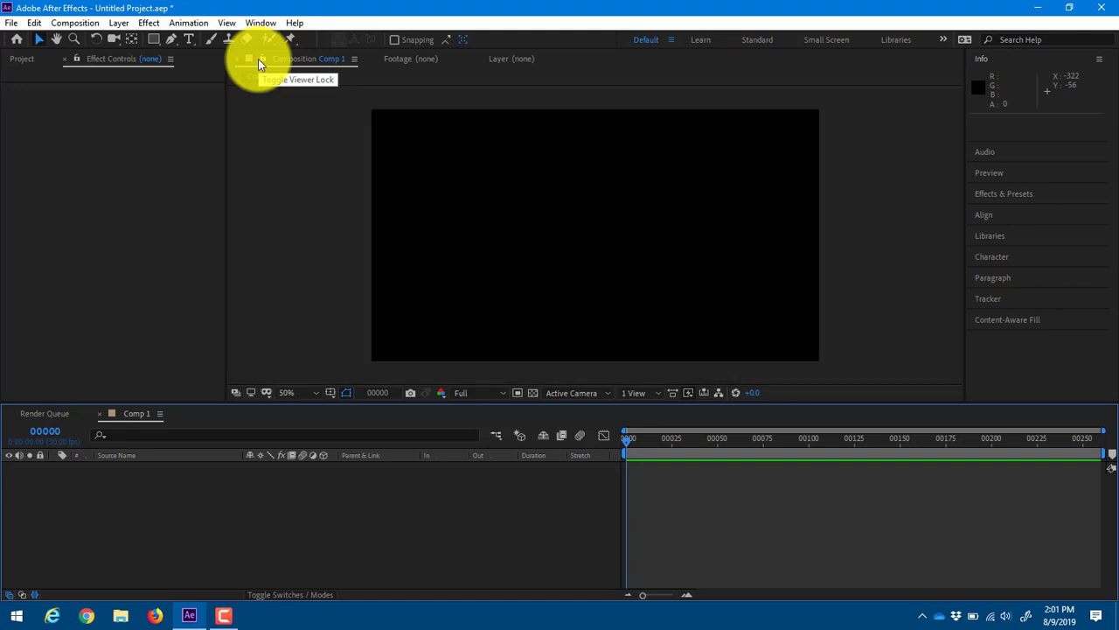
Show rulers around the composition, then turn them off again with Ctrl+R.
{"action": "left_click", "coordinate": [228, 23]}
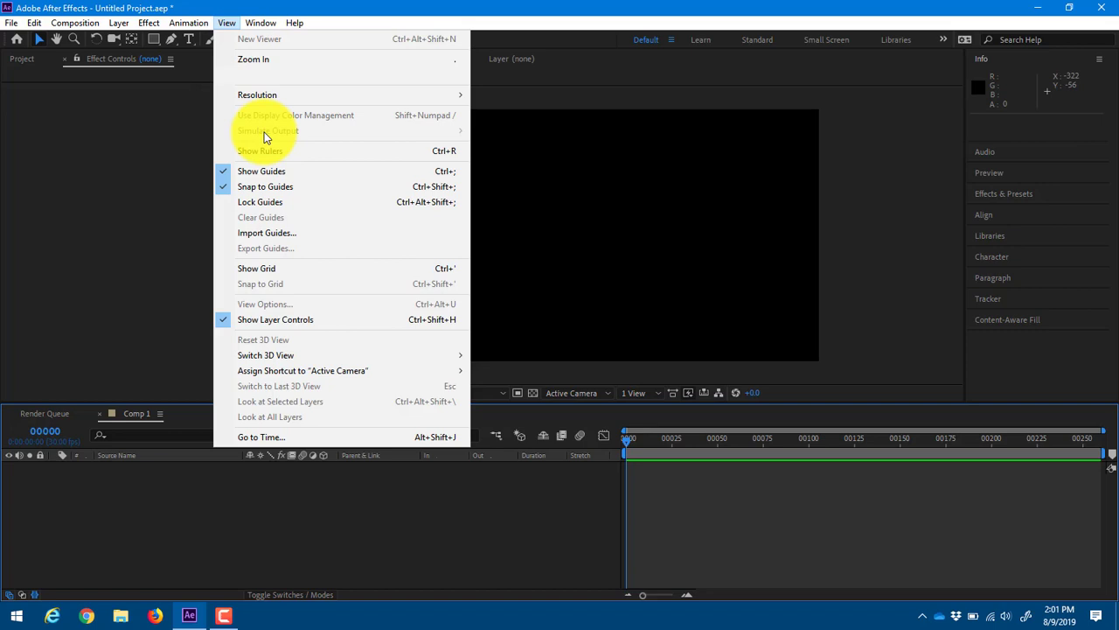
{"action": "left_click", "coordinate": [295, 153]}
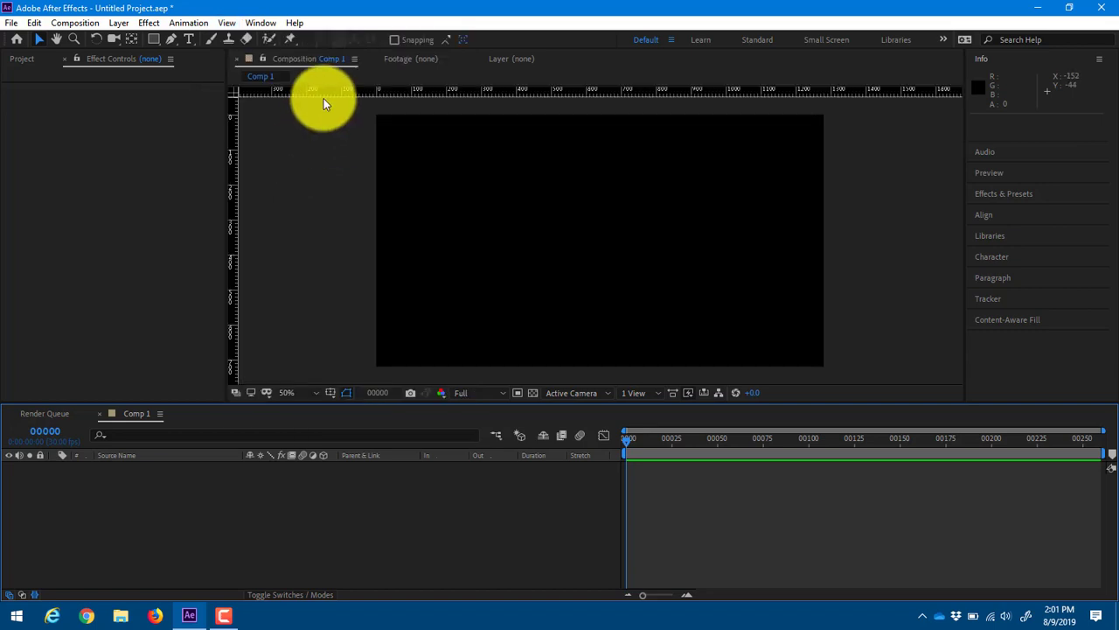
{"action": "key", "text": "ctrl+r"}
{"action": "key", "text": "ctrl+r"}
{"action": "key", "text": "ctrl+r"}
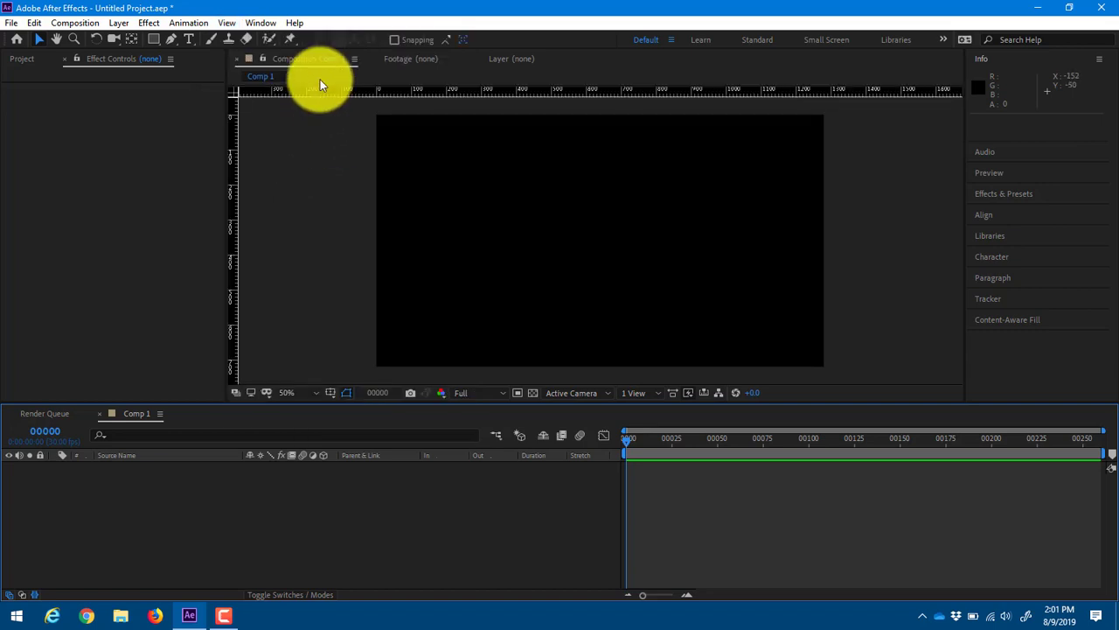
{"action": "left_click", "coordinate": [226, 23]}
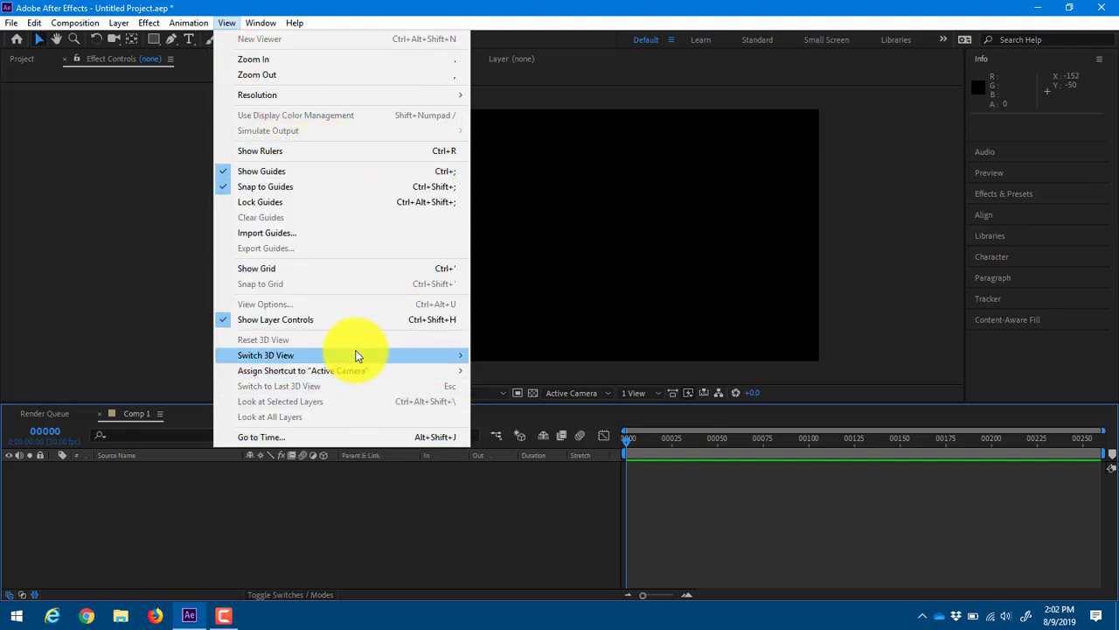
{"action": "mouse_move", "coordinate": [330, 356]}
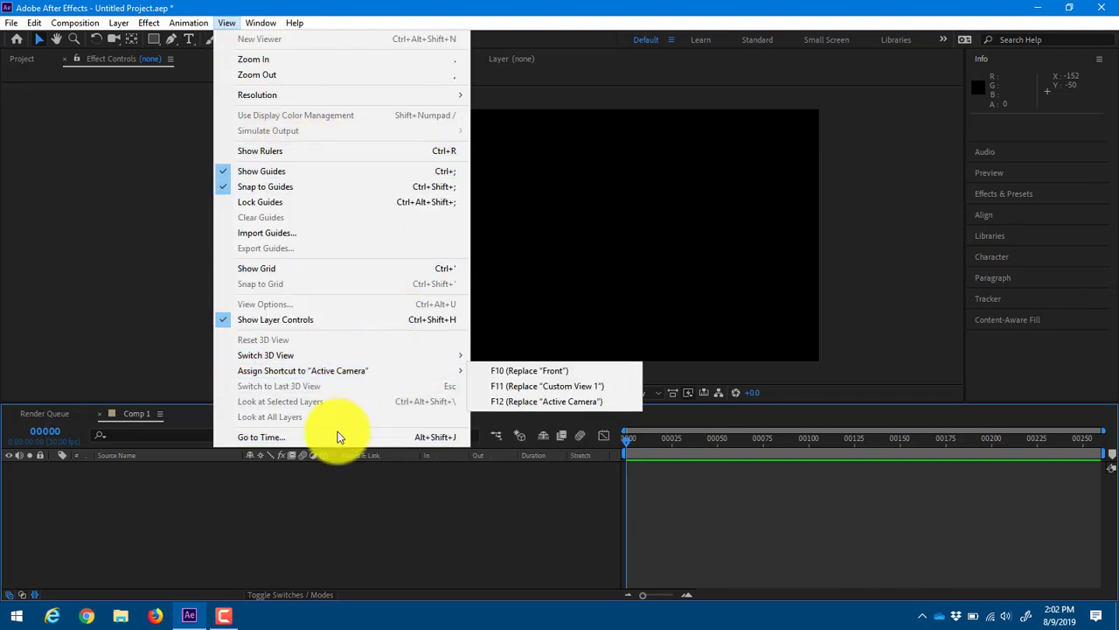
{"action": "mouse_move", "coordinate": [269, 24]}
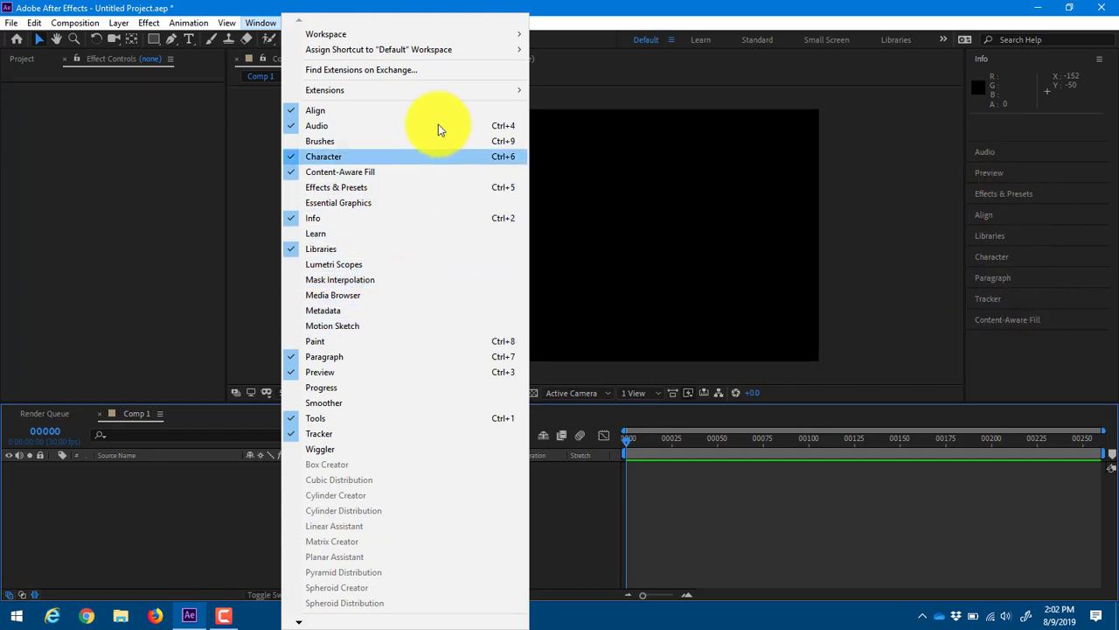
{"action": "scroll", "coordinate": [457, 599], "scroll_direction": "down", "scroll_amount": 2}
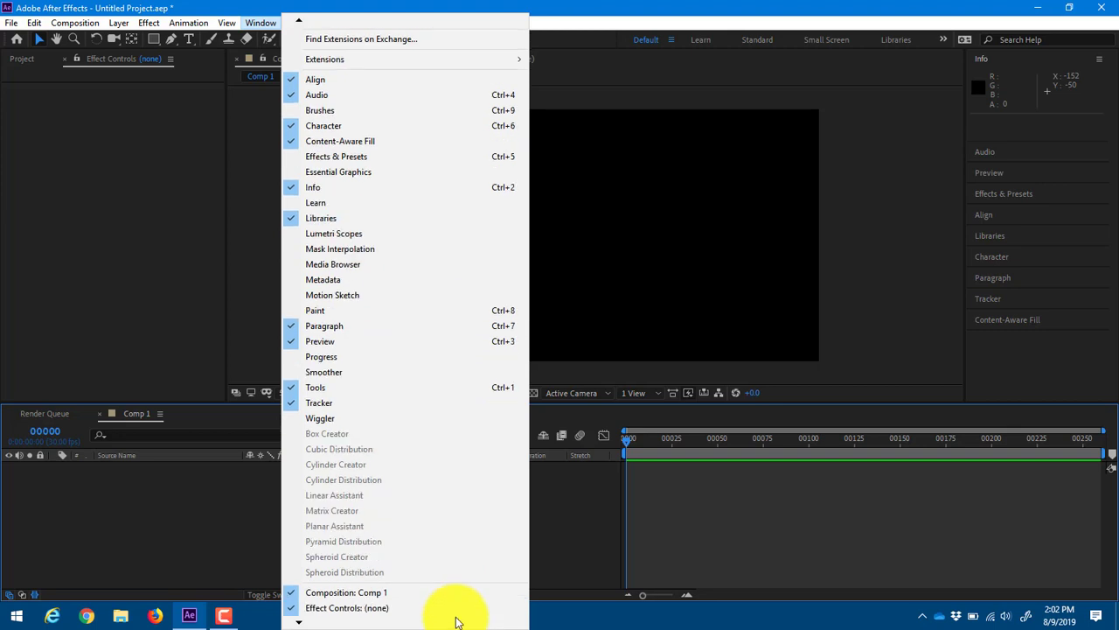
{"action": "scroll", "coordinate": [456, 612], "scroll_direction": "down", "scroll_amount": 2}
{"action": "left_click", "coordinate": [561, 6]}
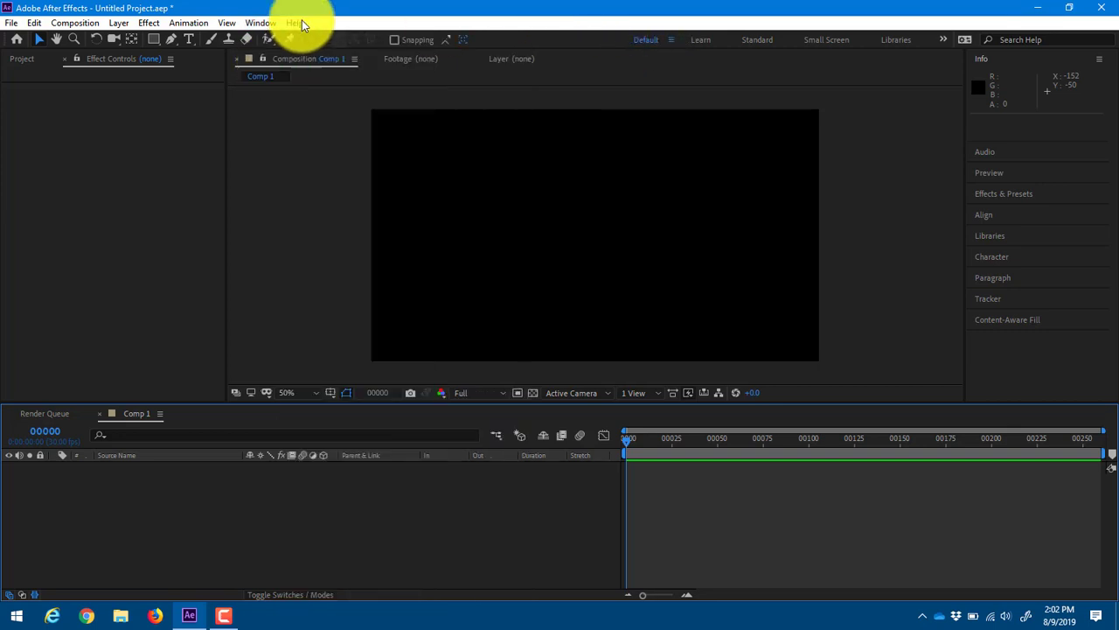
{"action": "left_click", "coordinate": [298, 24]}
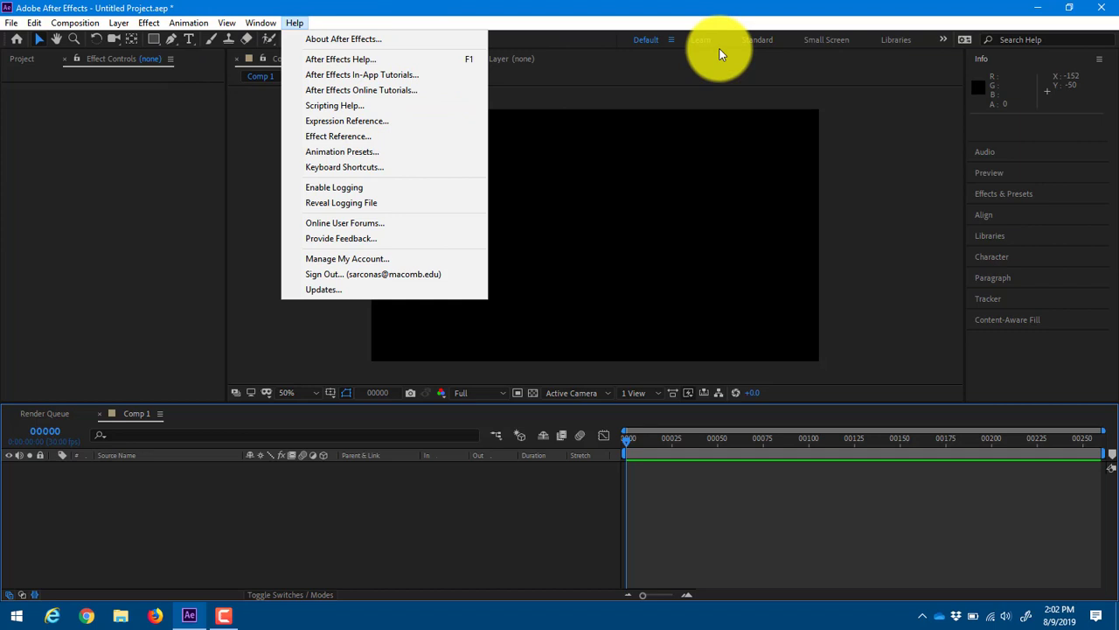
{"action": "left_click", "coordinate": [766, 41]}
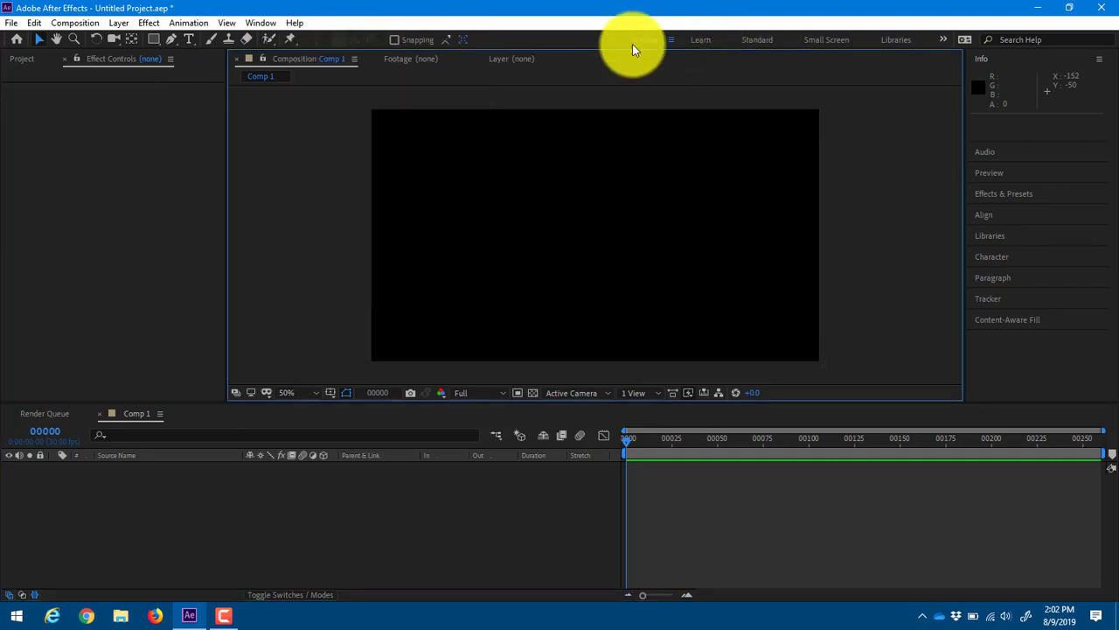
Switch the workspace to the Color layout.
{"action": "left_click", "coordinate": [226, 23]}
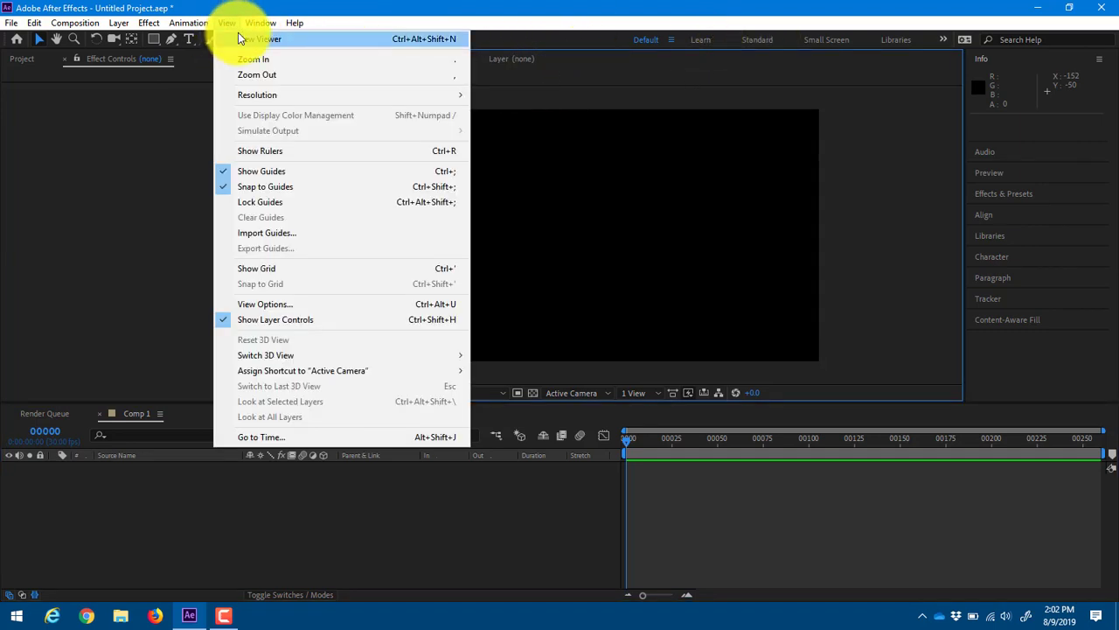
{"action": "left_click", "coordinate": [874, 58]}
{"action": "left_click", "coordinate": [942, 39]}
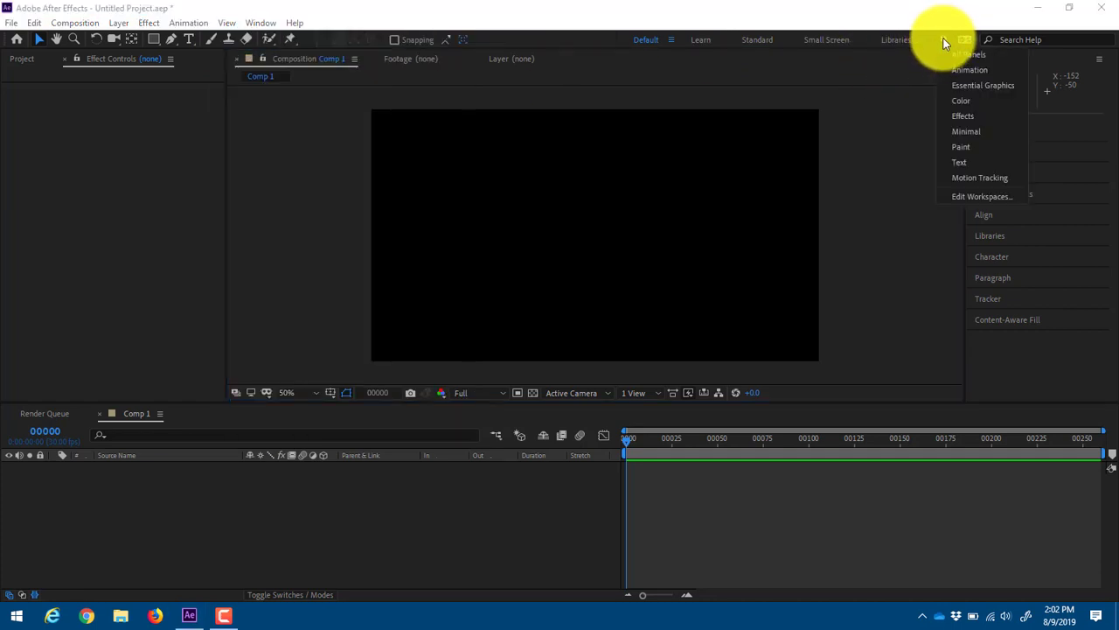
{"action": "left_click", "coordinate": [969, 102]}
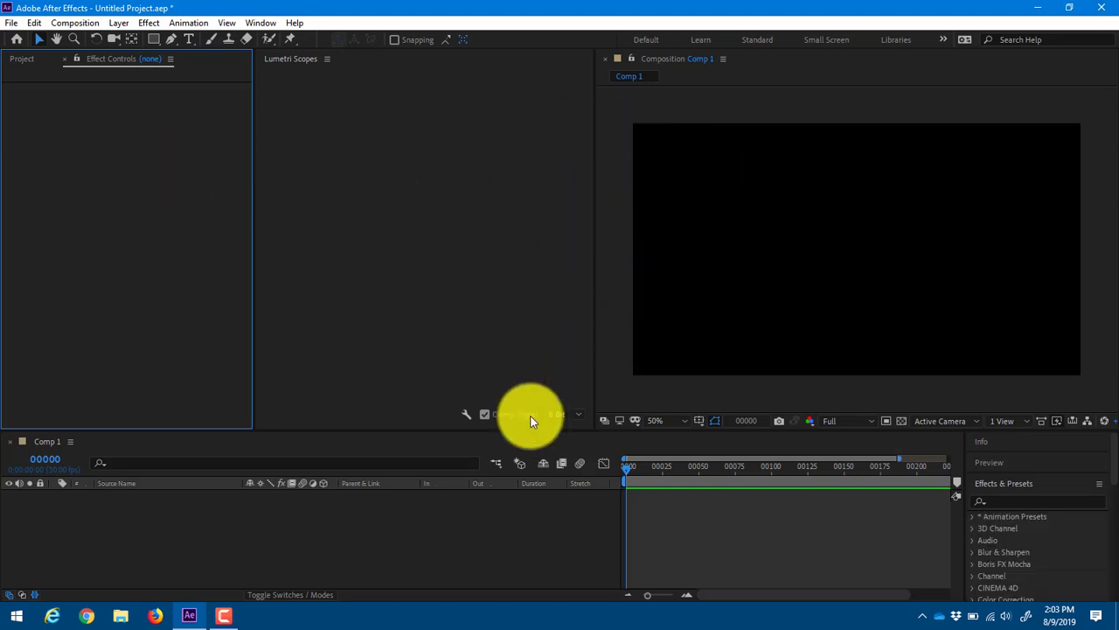
Try the Info and Preview layout, then settle on the Libraries workspace.
{"action": "left_click", "coordinate": [943, 39]}
{"action": "left_click", "coordinate": [964, 64]}
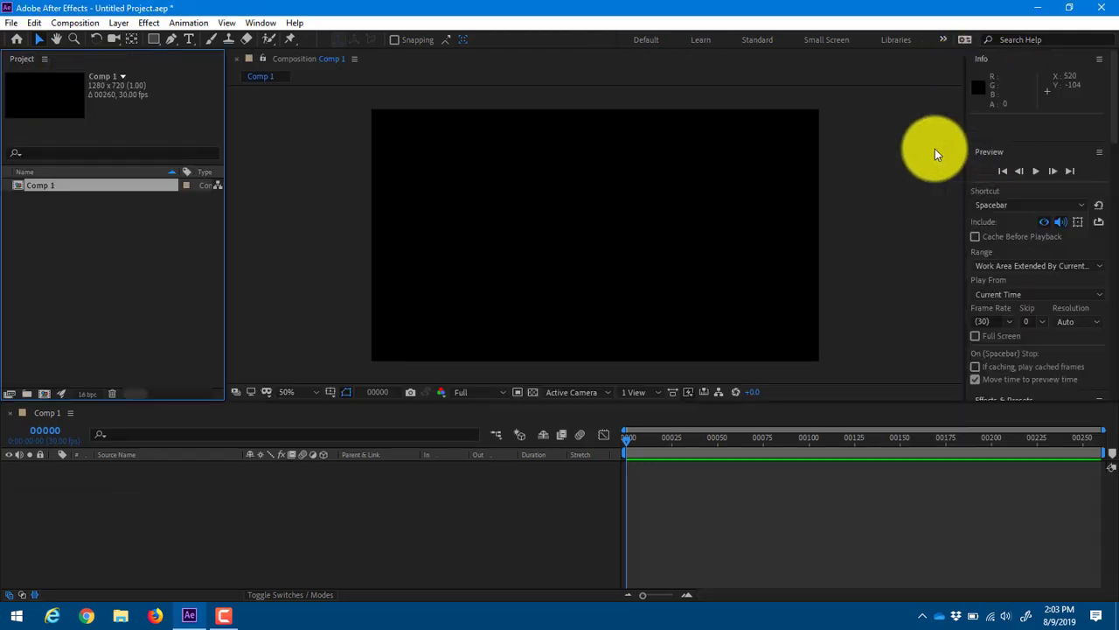
{"action": "left_click", "coordinate": [947, 41]}
{"action": "left_click", "coordinate": [960, 50]}
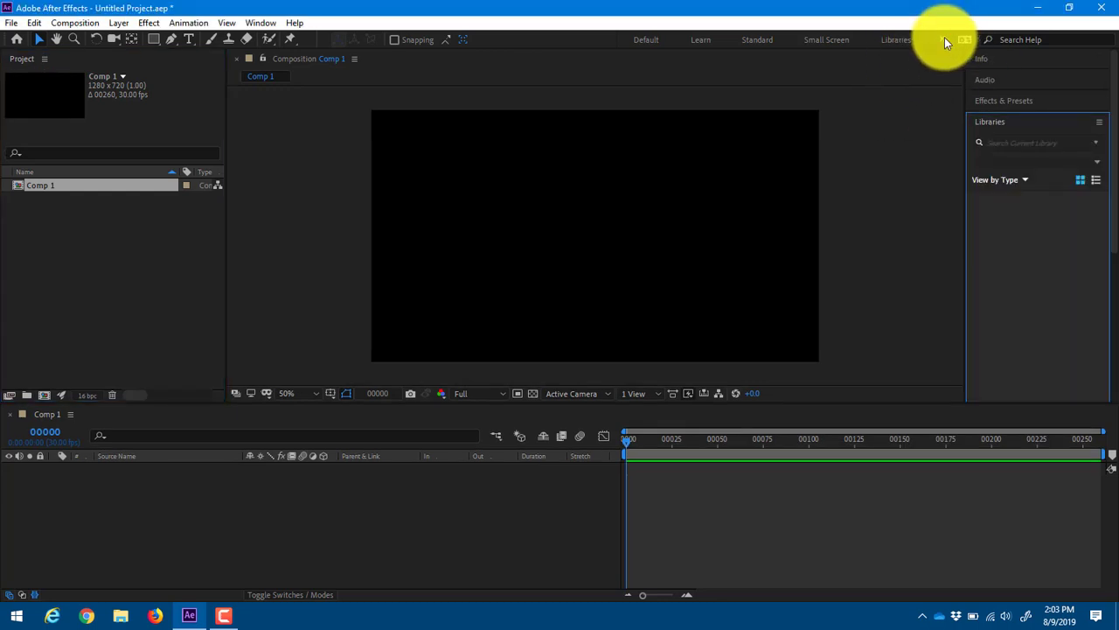
{"action": "left_click", "coordinate": [944, 38]}
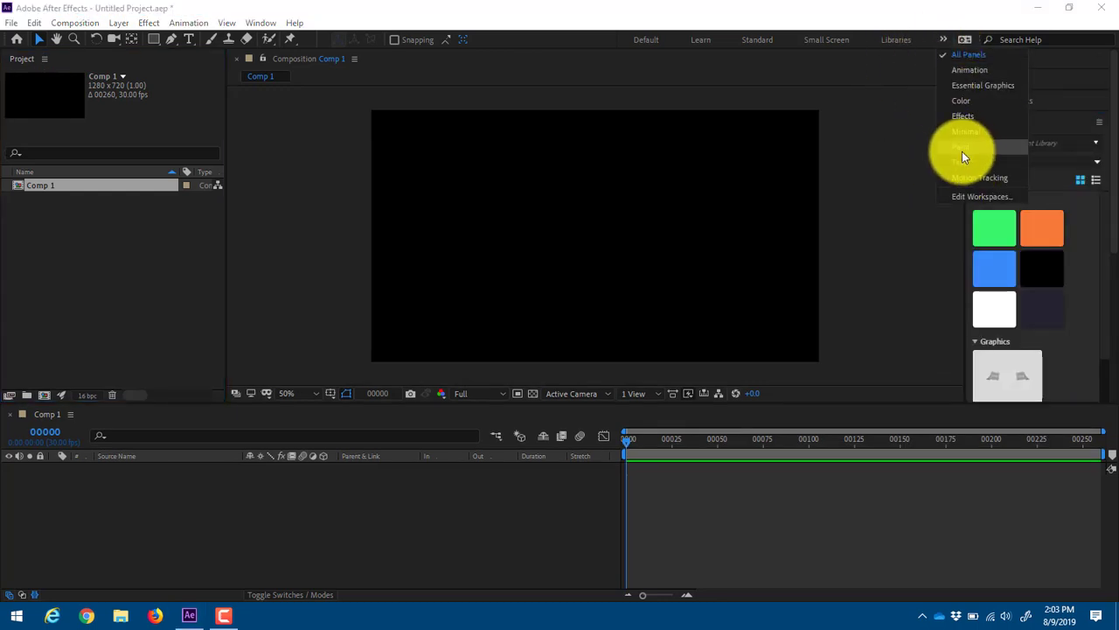
{"action": "left_click", "coordinate": [901, 216]}
Collapse the Colors and Graphics sections of My Library.
{"action": "left_click", "coordinate": [975, 204]}
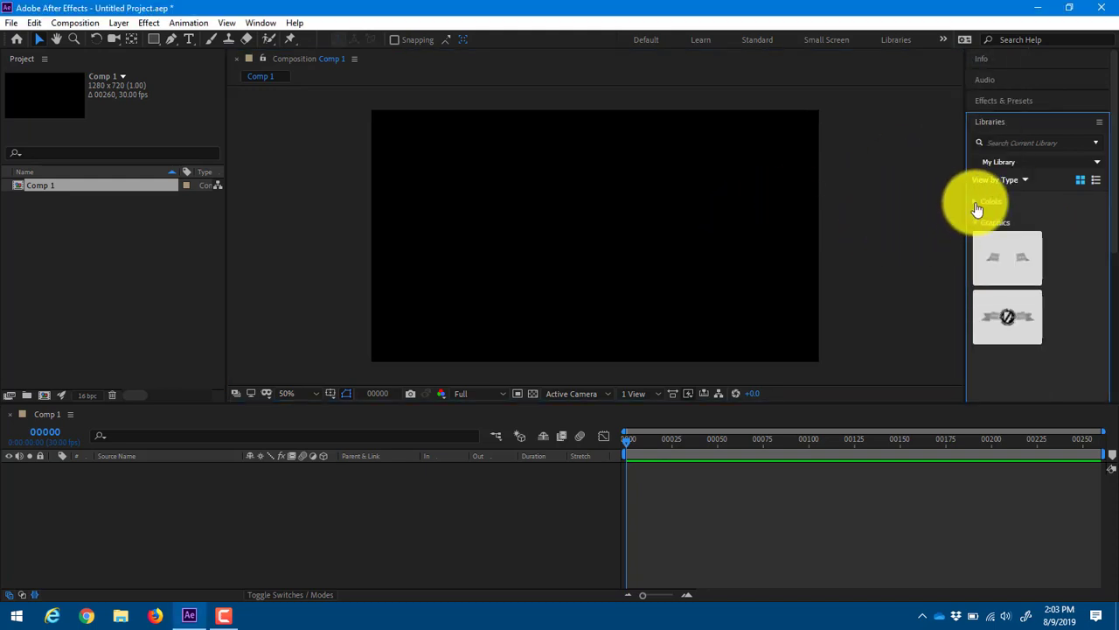
{"action": "left_click", "coordinate": [978, 204]}
{"action": "left_click", "coordinate": [977, 206]}
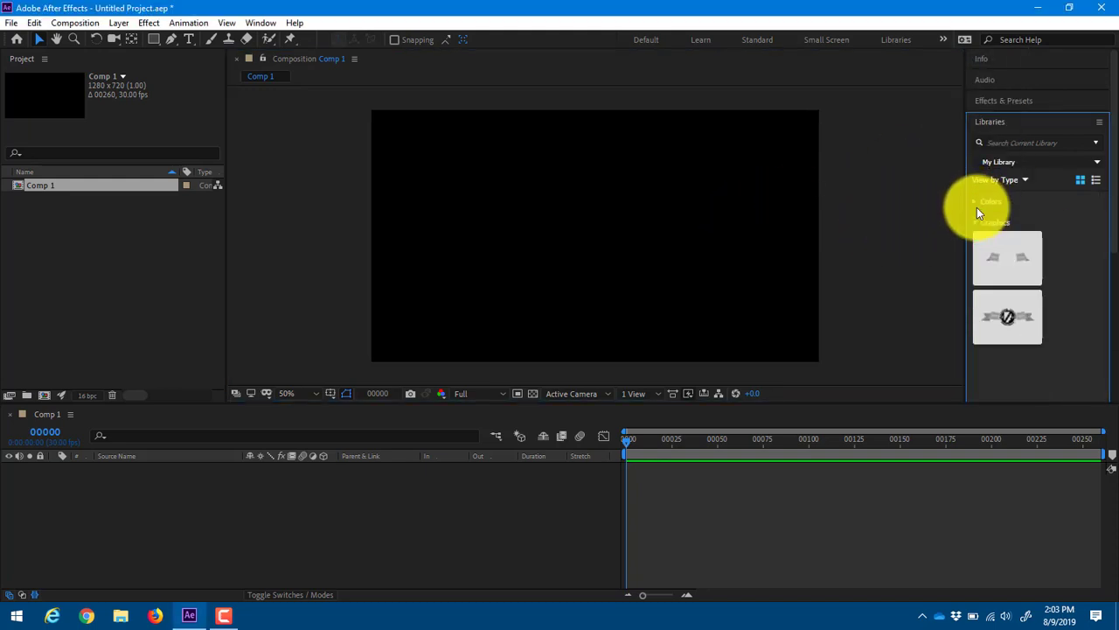
{"action": "left_click", "coordinate": [978, 226]}
Expand the Effects & Presets panel and browse the Effect menu categories.
{"action": "left_click", "coordinate": [912, 243]}
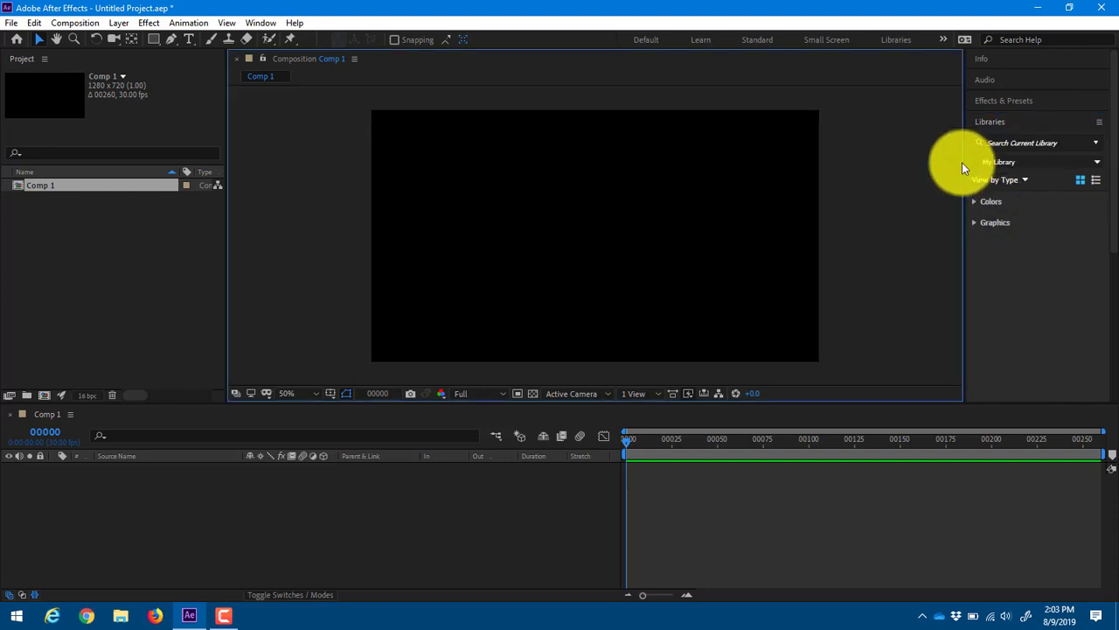
{"action": "left_click", "coordinate": [999, 101]}
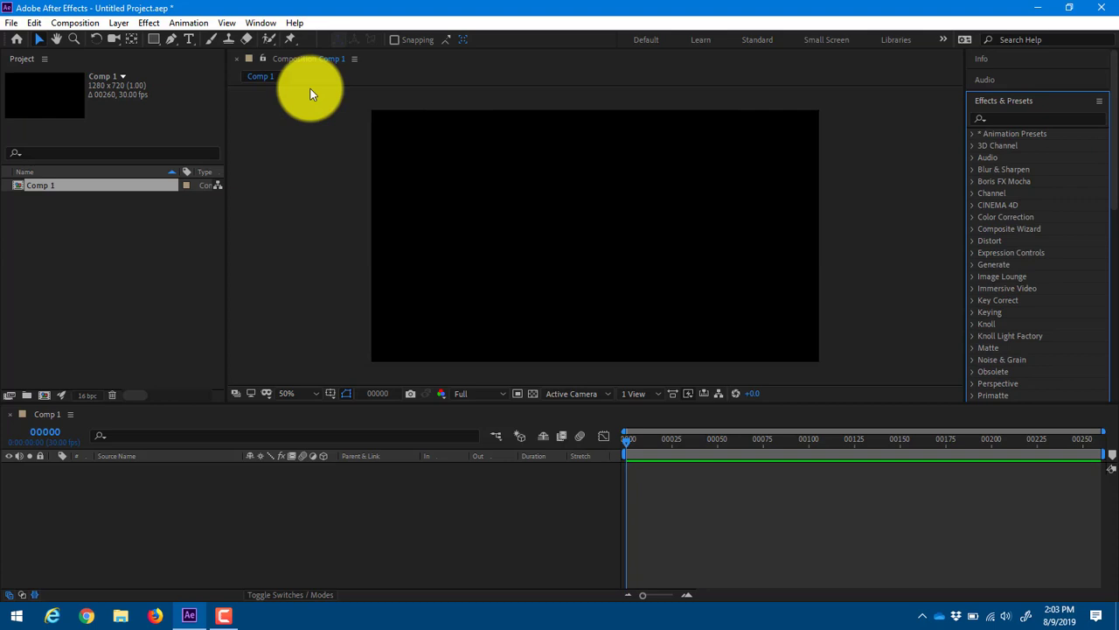
{"action": "left_click", "coordinate": [150, 23]}
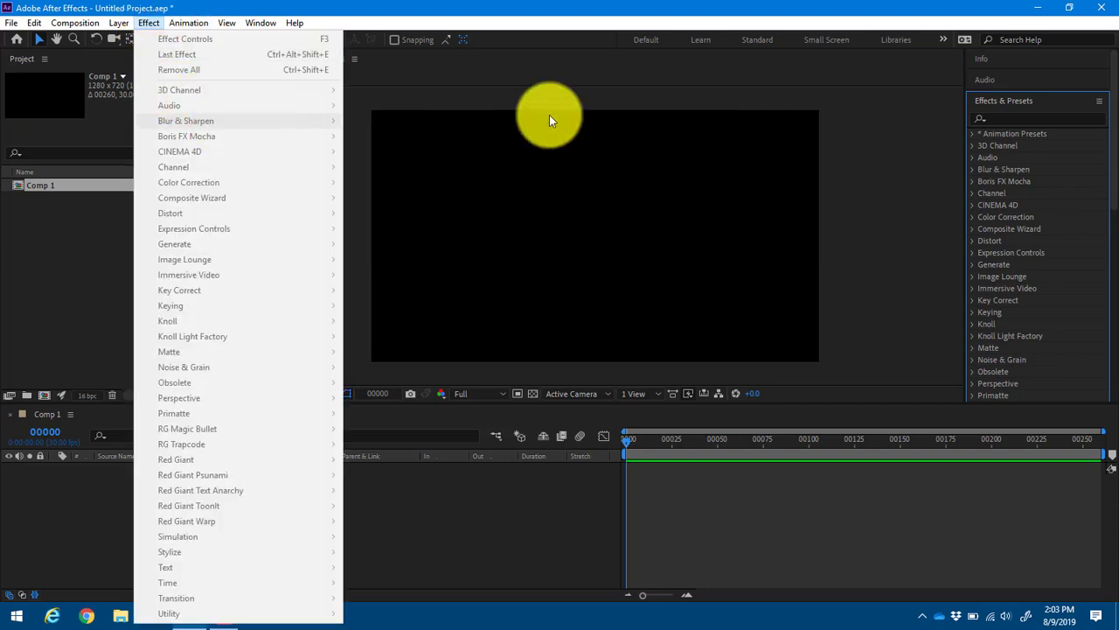
{"action": "left_click", "coordinate": [1030, 53]}
Search Effects & Presets for 'typewri' to find the Typewriter presets.
{"action": "left_click", "coordinate": [1050, 117]}
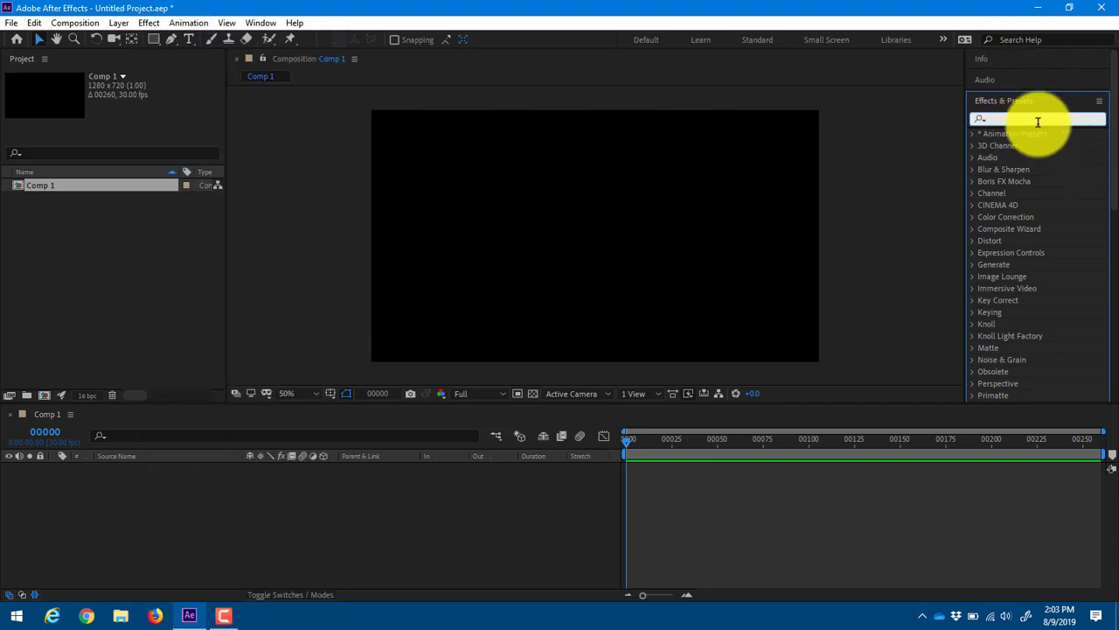
{"action": "type", "text": "afasd"}
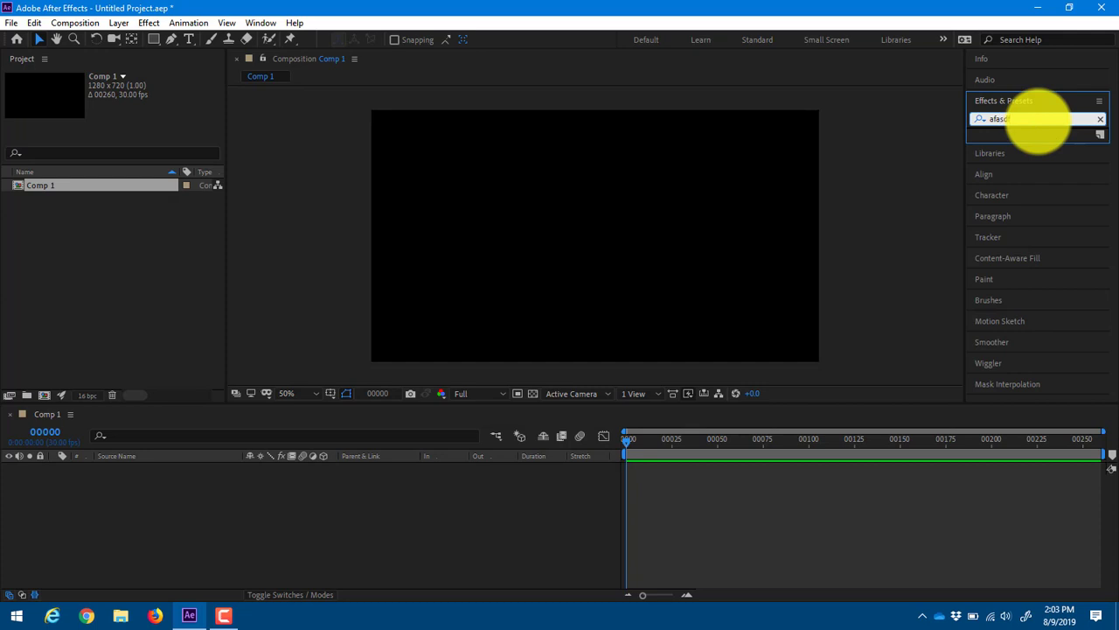
{"action": "double_click", "coordinate": [1041, 119]}
{"action": "type", "text": "typwr"}
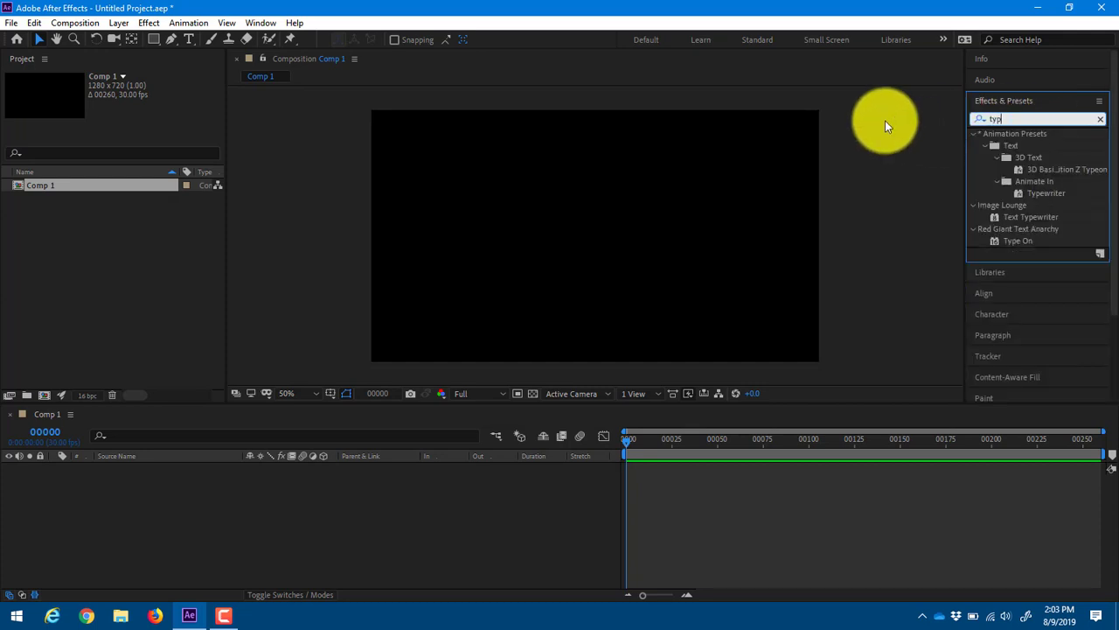
{"action": "key", "text": "BackSpace"}
{"action": "key", "text": "BackSpace"}
{"action": "type", "text": "ewri"}
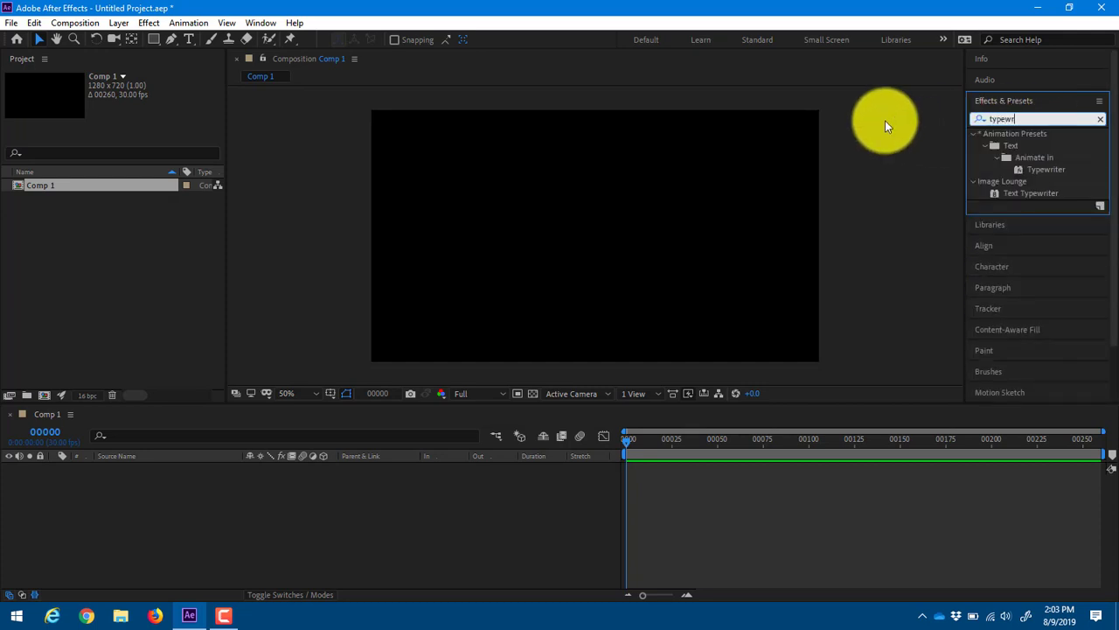
Search for 'tv', then clear the search field.
{"action": "double_click", "coordinate": [1035, 115]}
{"action": "type", "text": "tv"}
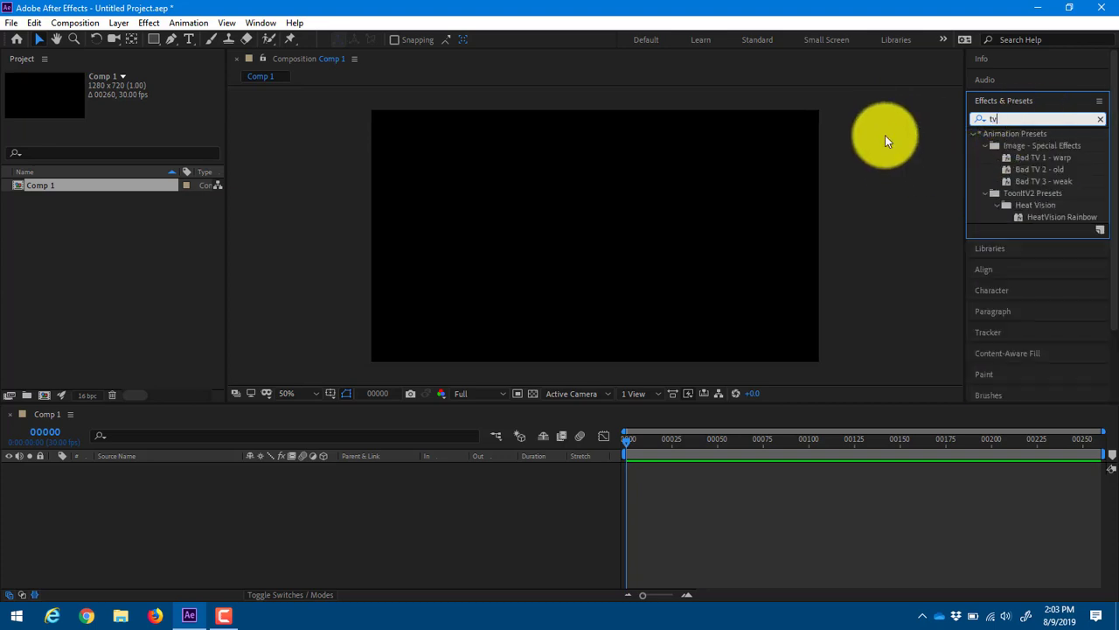
{"action": "double_click", "coordinate": [1089, 118]}
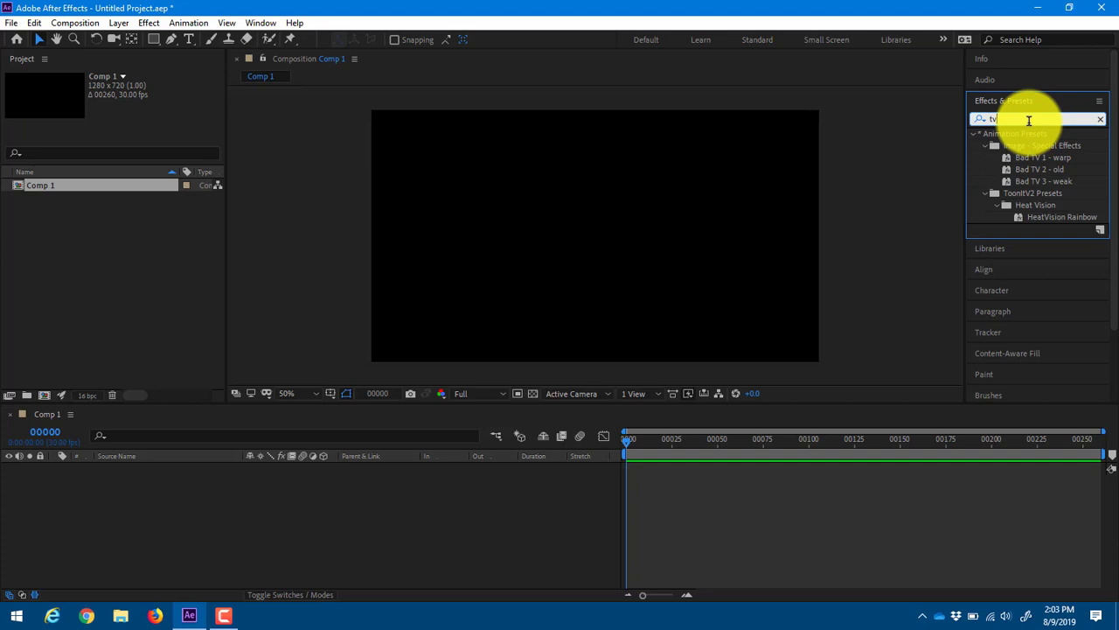
{"action": "type", "text": "\\"}
{"action": "key", "text": "BackSpace"}
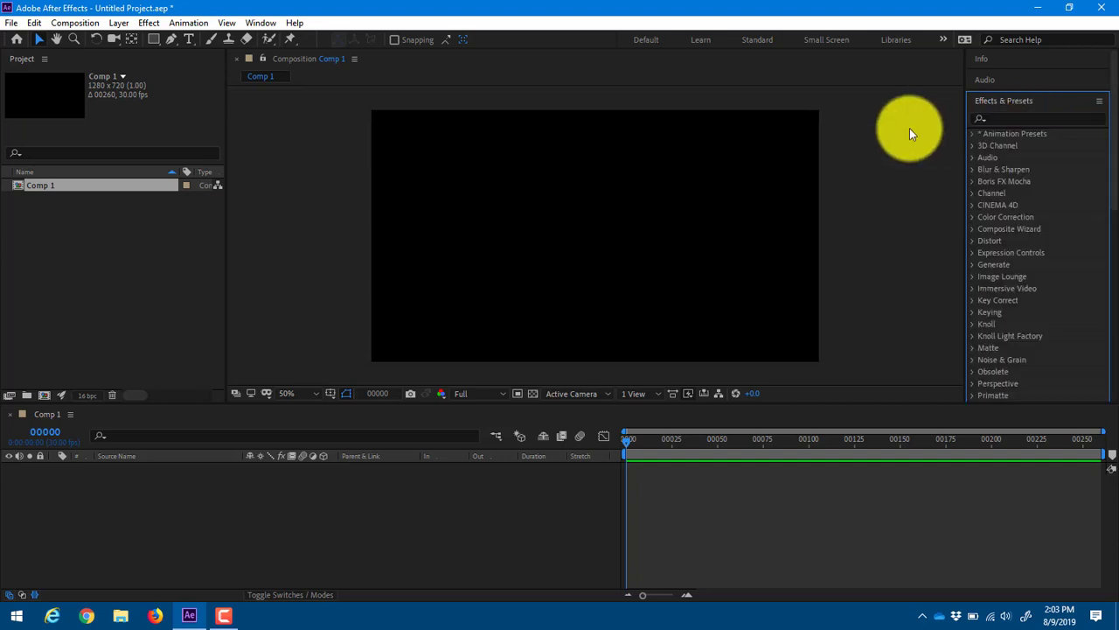
Expand the Audio and Info panels and add a full-frame Pale Red Solid 1 layer.
{"action": "left_click", "coordinate": [981, 80]}
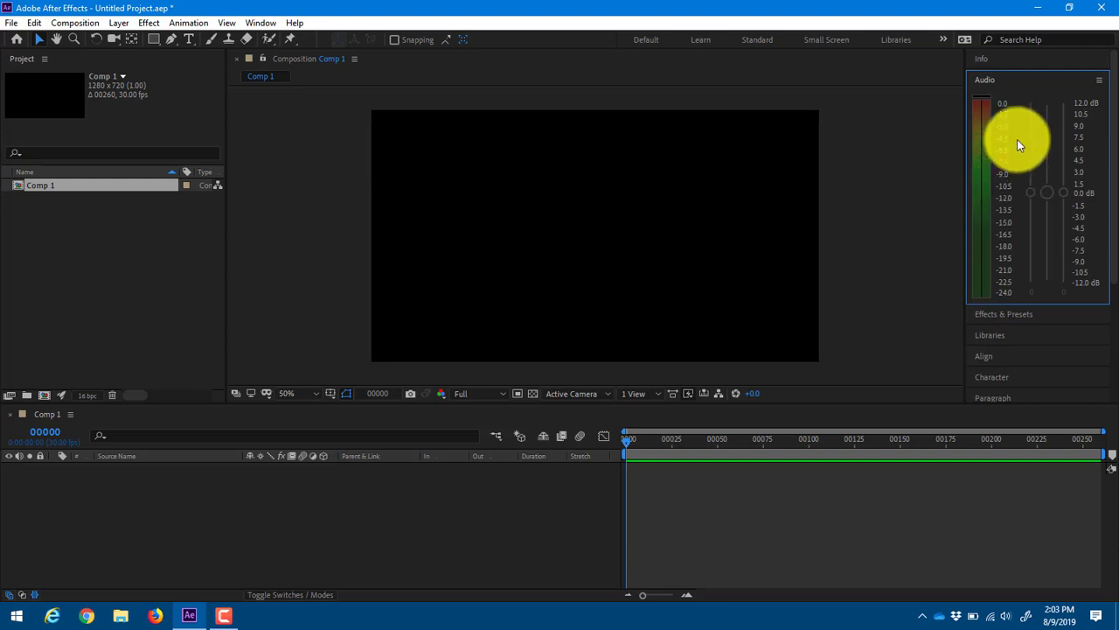
{"action": "left_click", "coordinate": [1000, 62]}
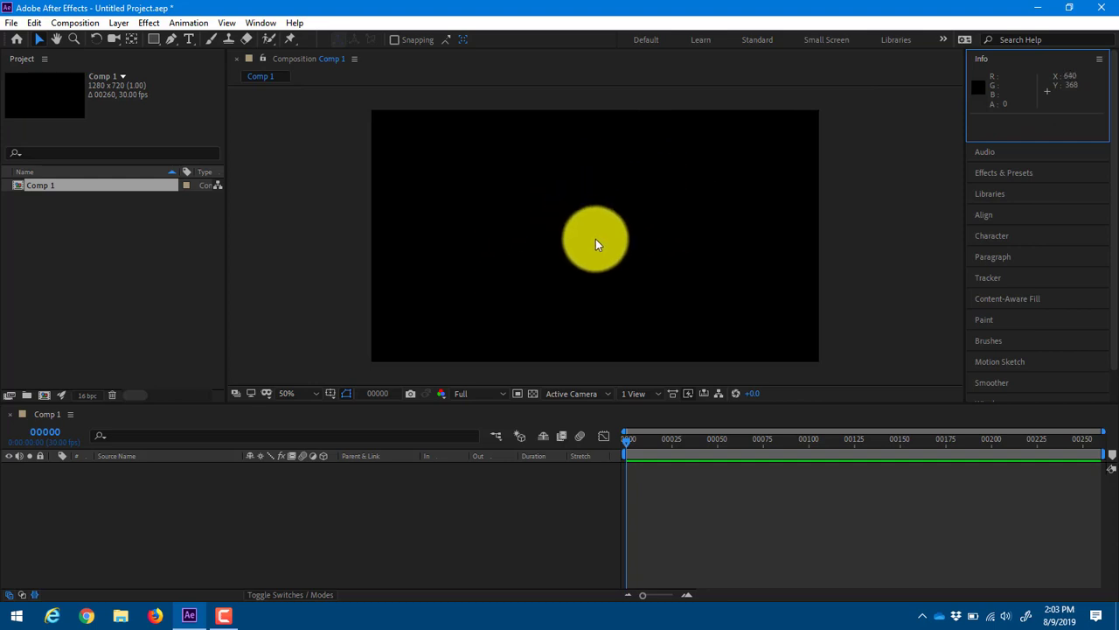
{"action": "left_click", "coordinate": [121, 24]}
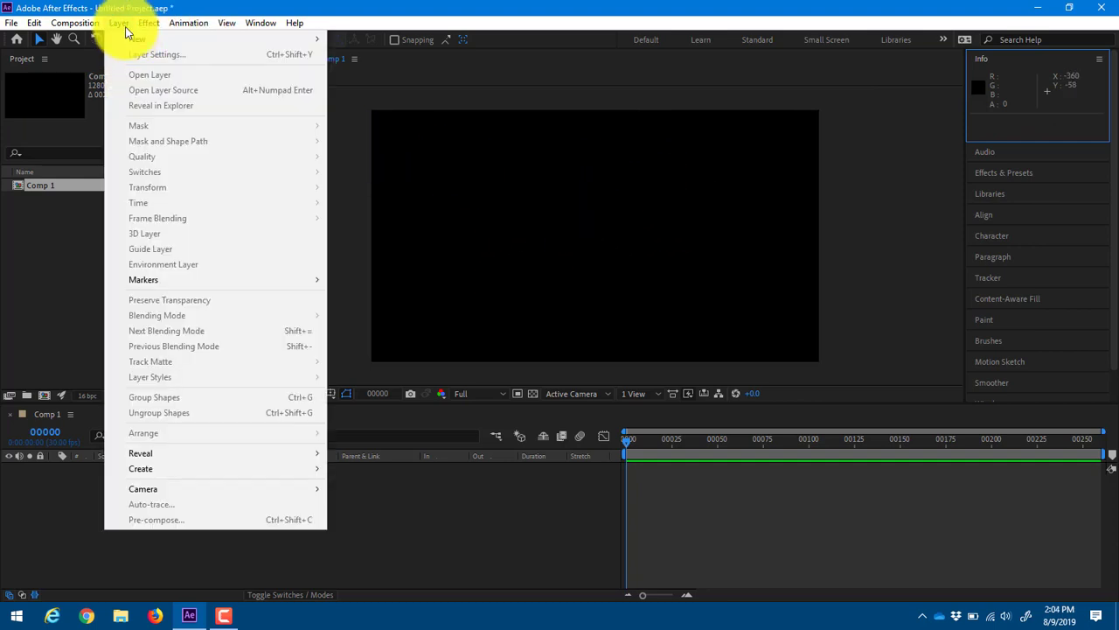
{"action": "mouse_move", "coordinate": [133, 23]}
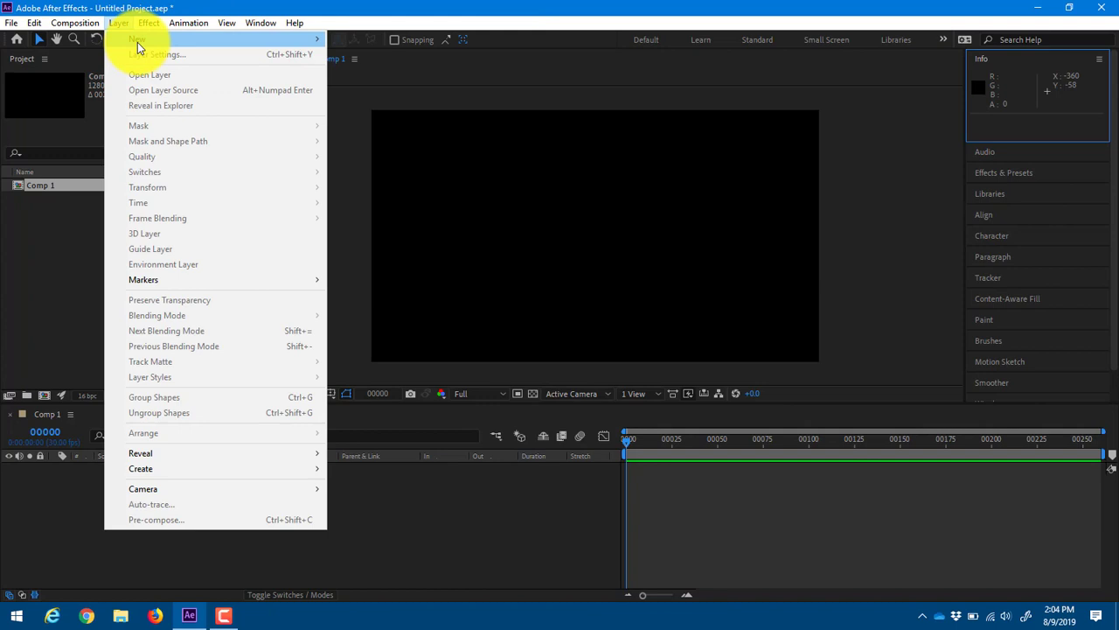
{"action": "mouse_move", "coordinate": [315, 38]}
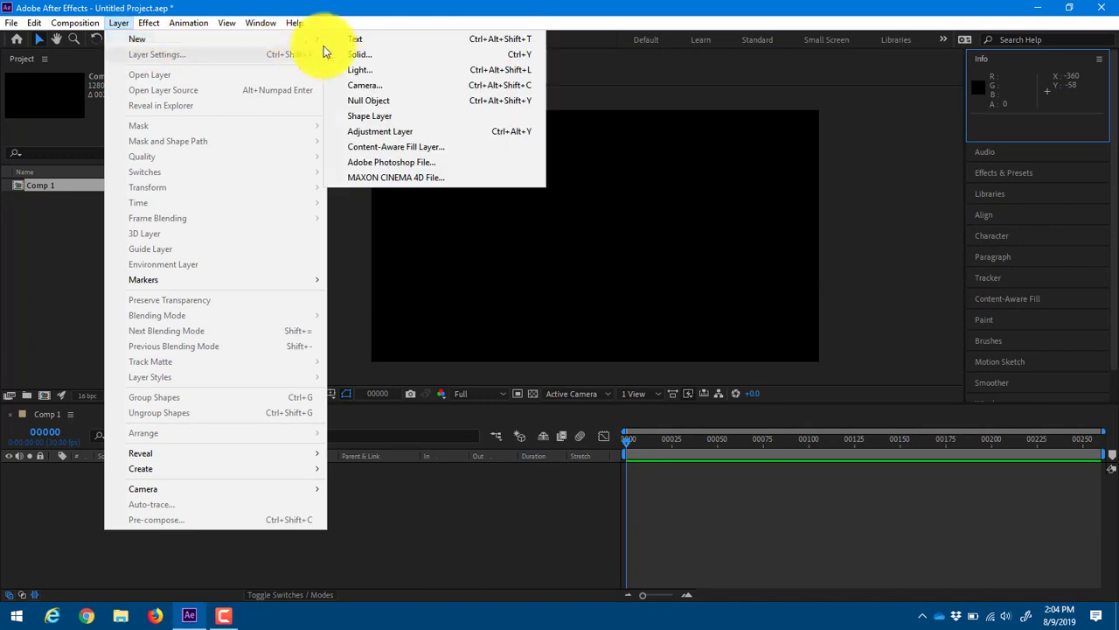
{"action": "left_click", "coordinate": [379, 55]}
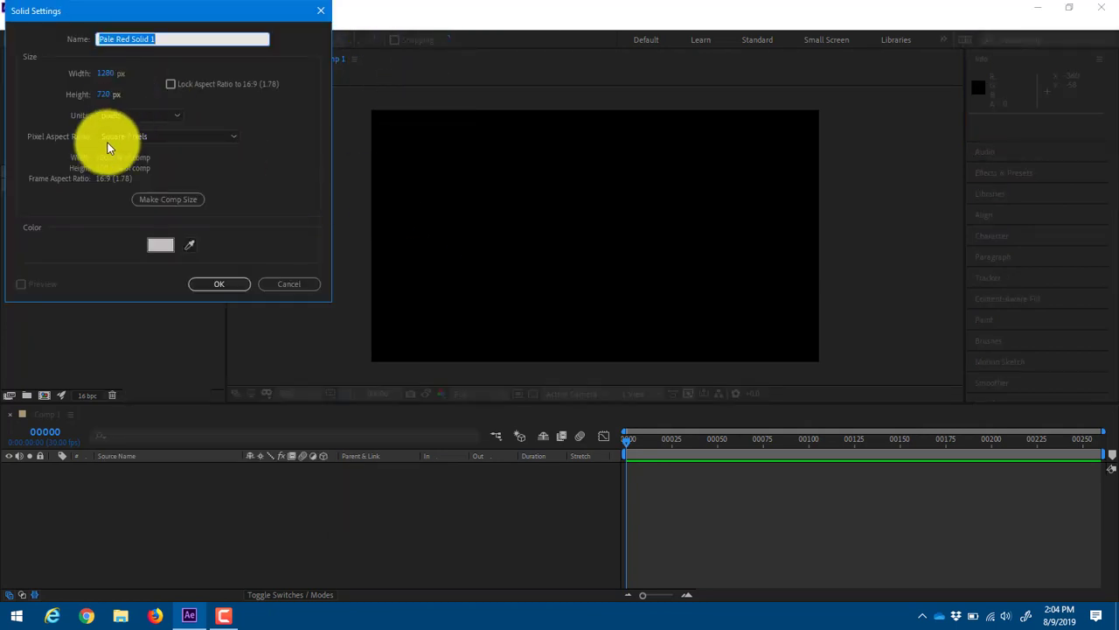
{"action": "left_click", "coordinate": [219, 286]}
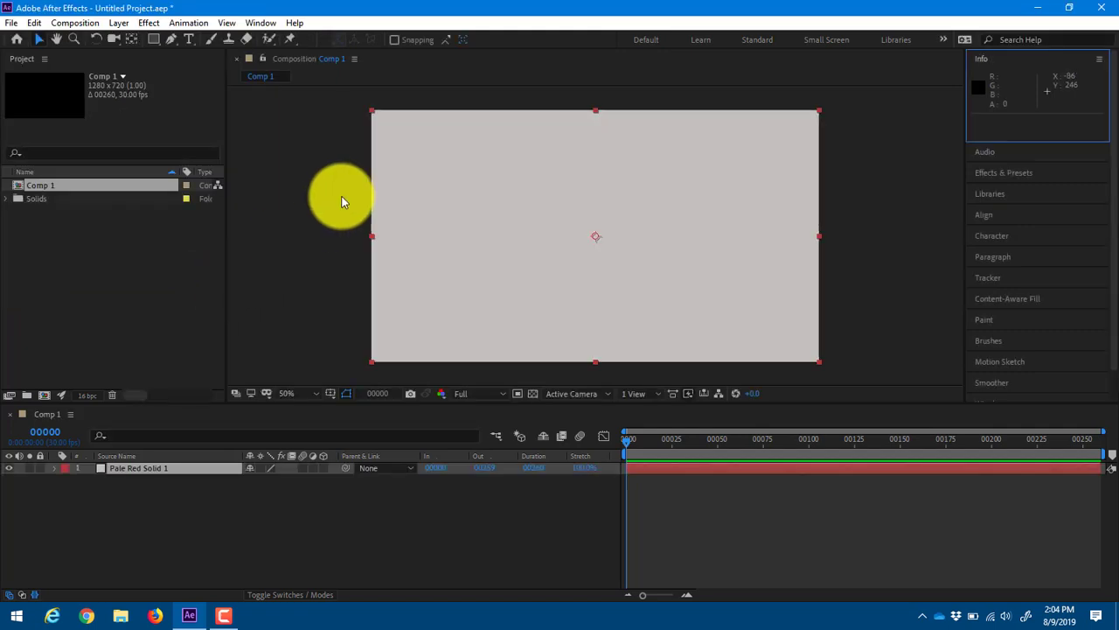
Apply the Generate > 4-Color Gradient effect to the solid.
{"action": "left_click", "coordinate": [154, 27]}
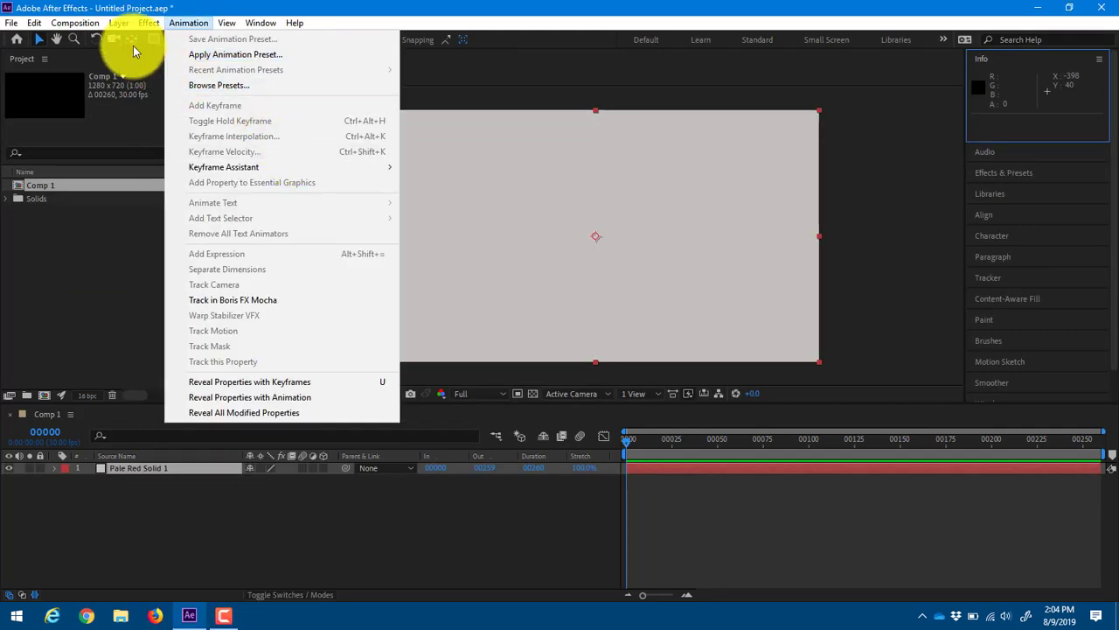
{"action": "mouse_move", "coordinate": [278, 247]}
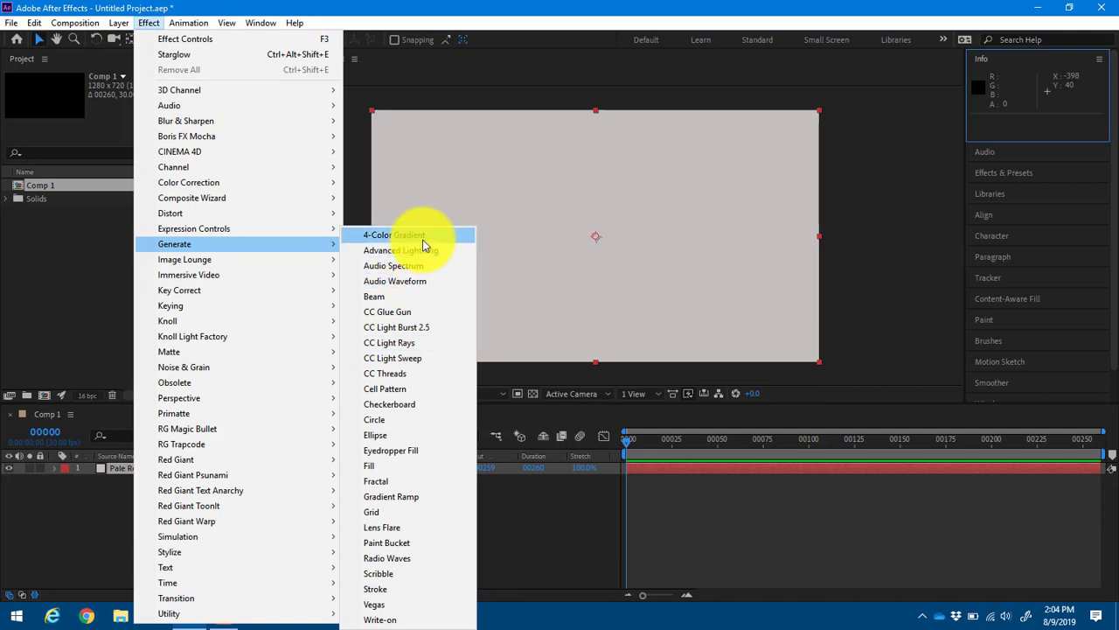
{"action": "left_click", "coordinate": [411, 235]}
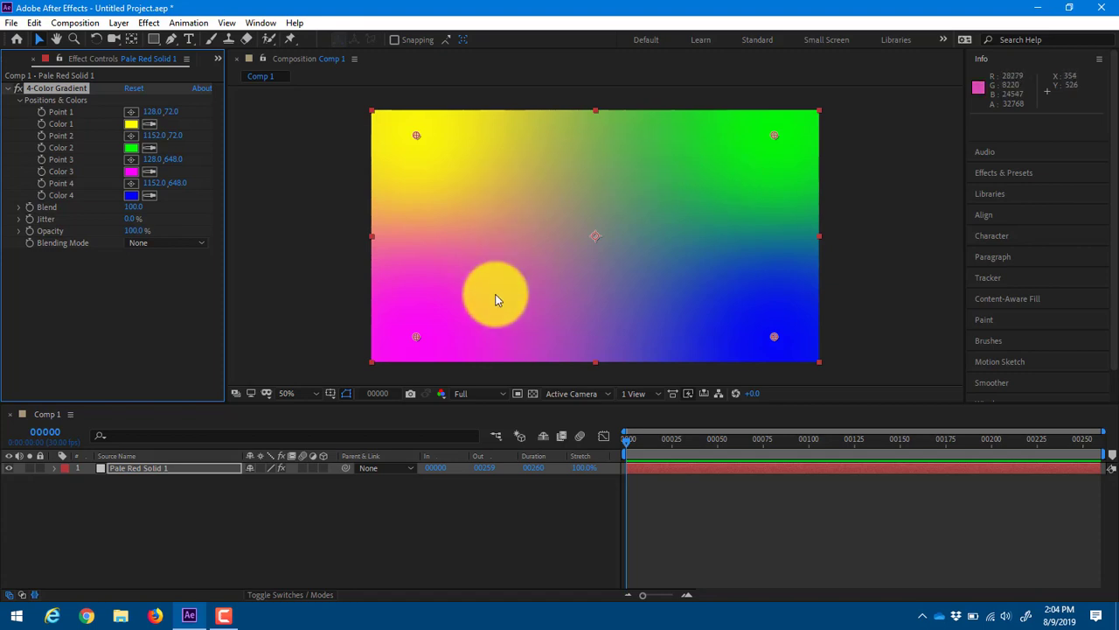
Set Project Settings colour depth to 8 bits per channel instead of 16 bpc.
{"action": "left_click", "coordinate": [20, 60]}
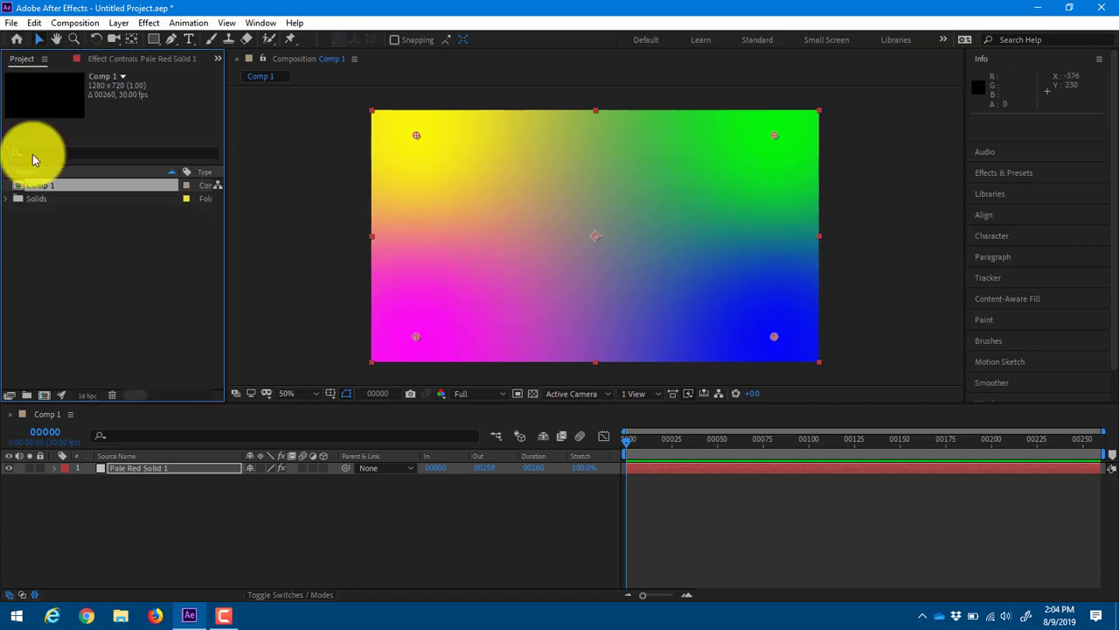
{"action": "left_click", "coordinate": [88, 396]}
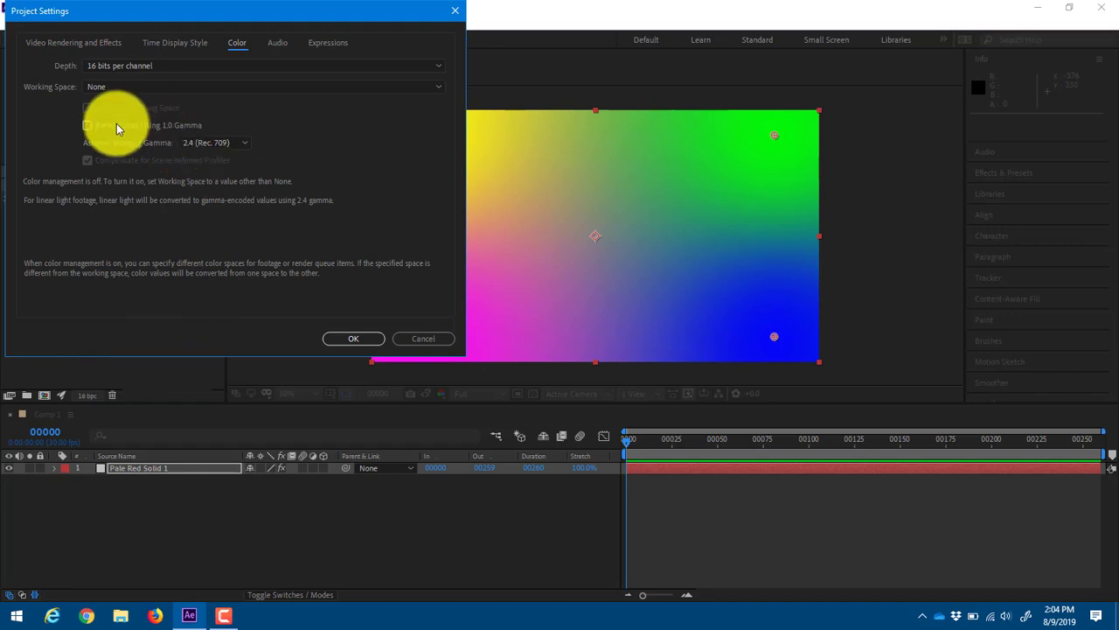
{"action": "left_click", "coordinate": [109, 65]}
{"action": "left_click", "coordinate": [110, 77]}
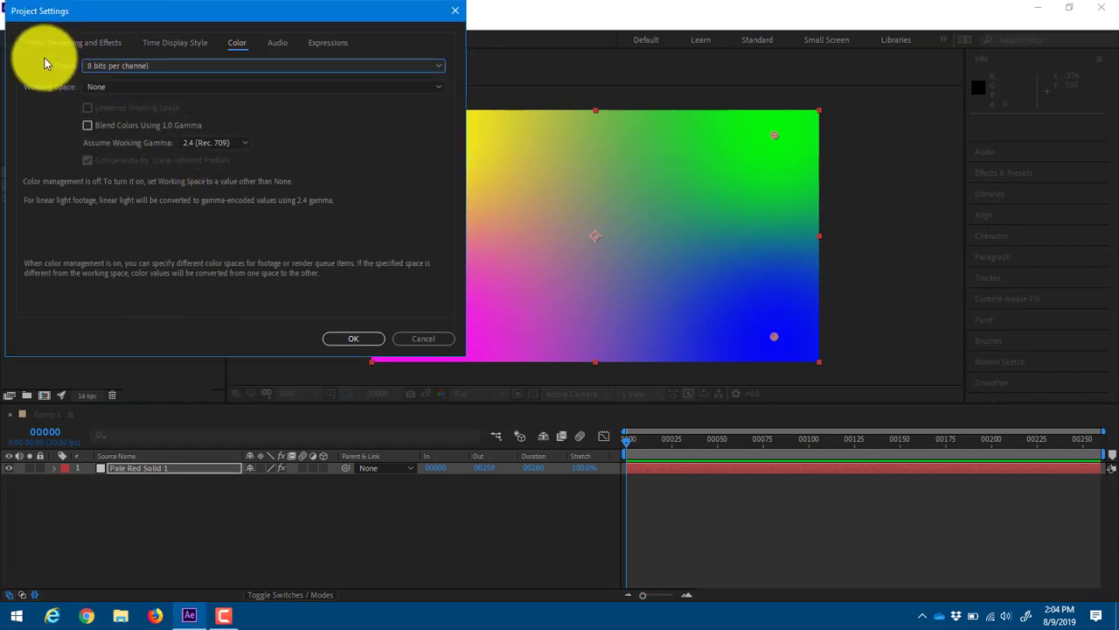
{"action": "left_click", "coordinate": [353, 338]}
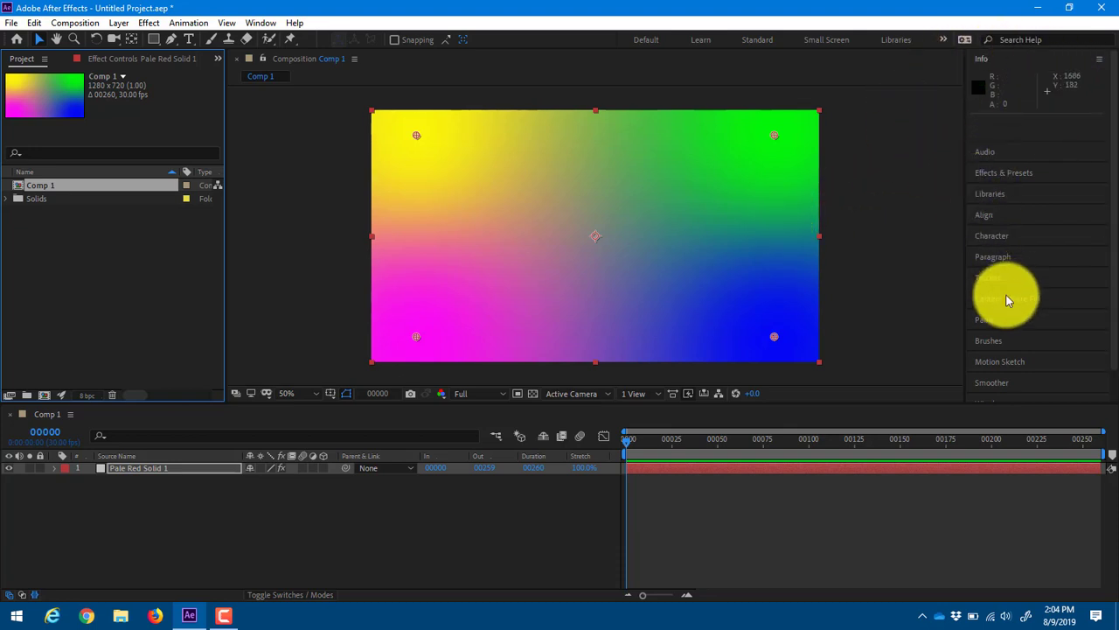
{"action": "left_click", "coordinate": [1000, 348]}
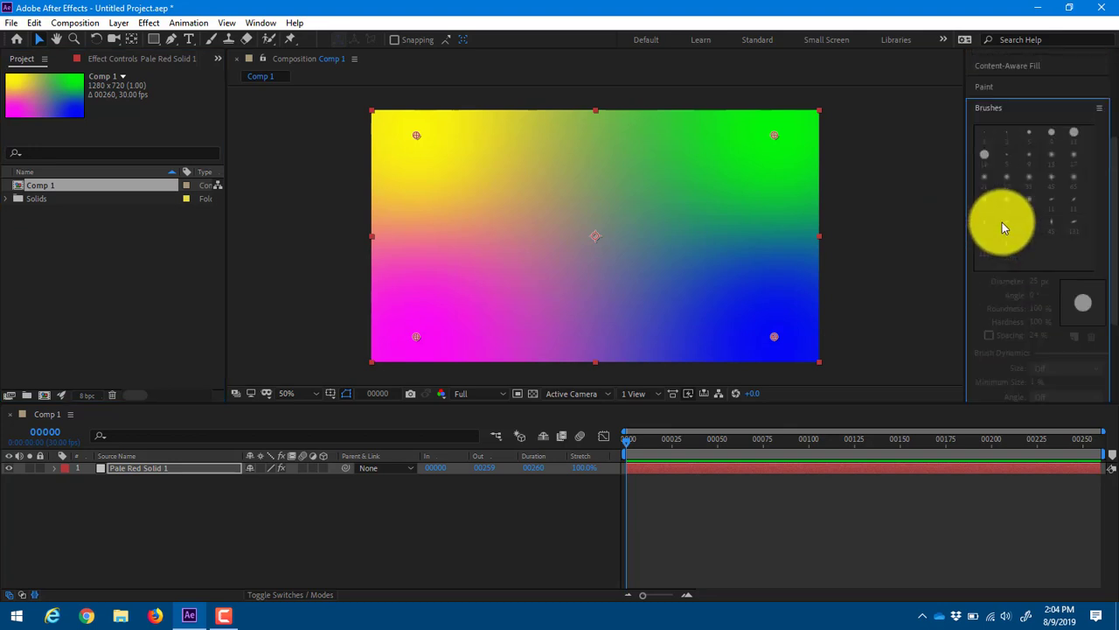
{"action": "left_click", "coordinate": [1003, 211]}
{"action": "left_click", "coordinate": [992, 254]}
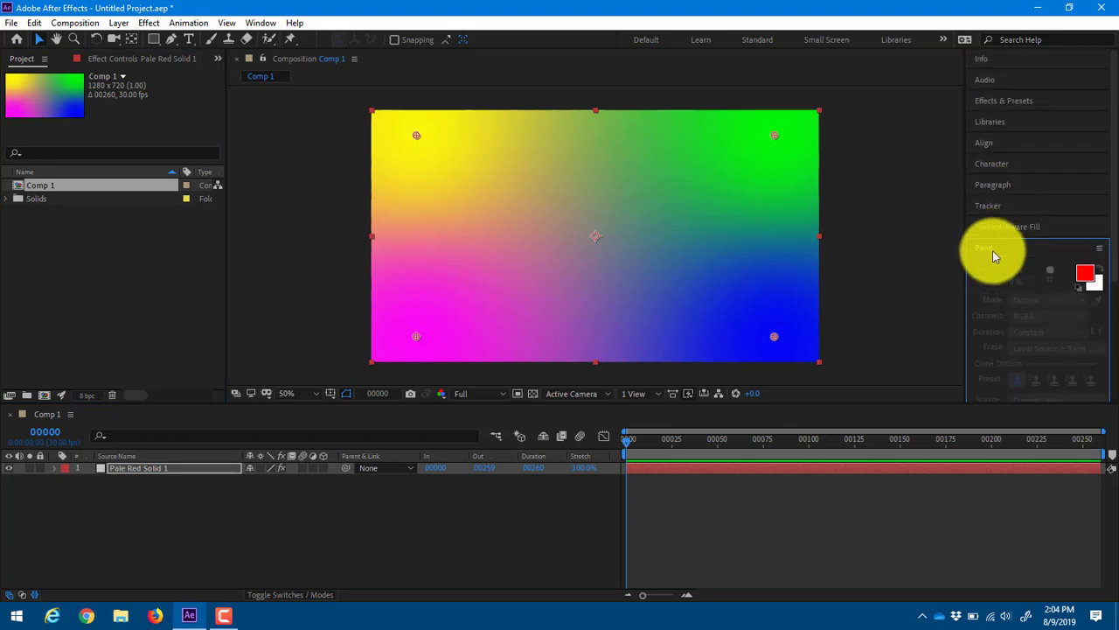
{"action": "left_click", "coordinate": [993, 249]}
{"action": "left_click", "coordinate": [994, 228]}
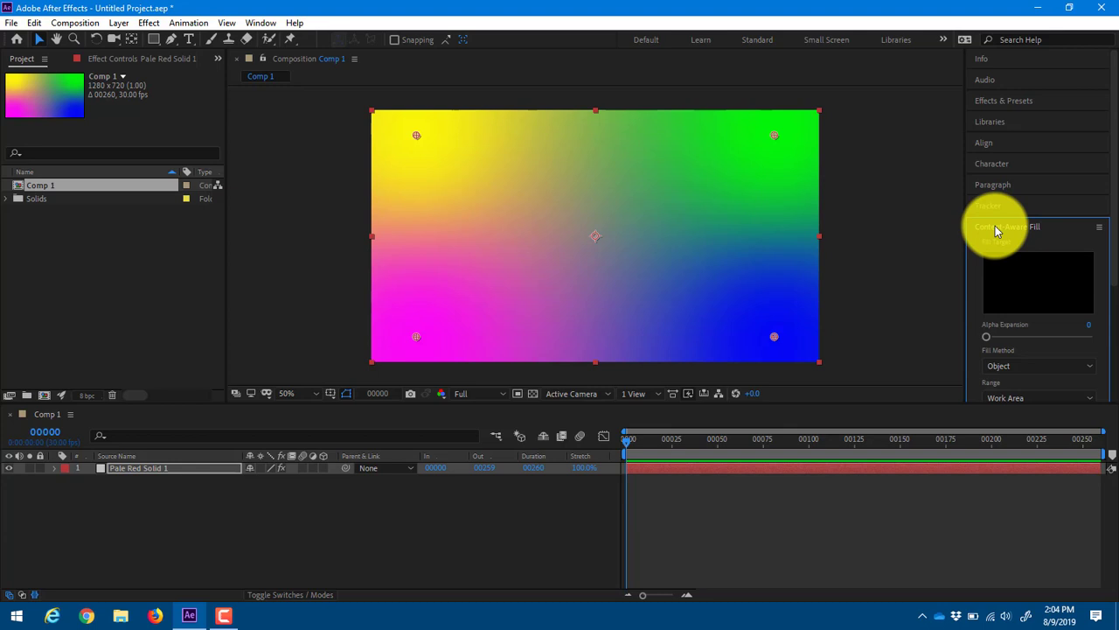
{"action": "left_click", "coordinate": [995, 226]}
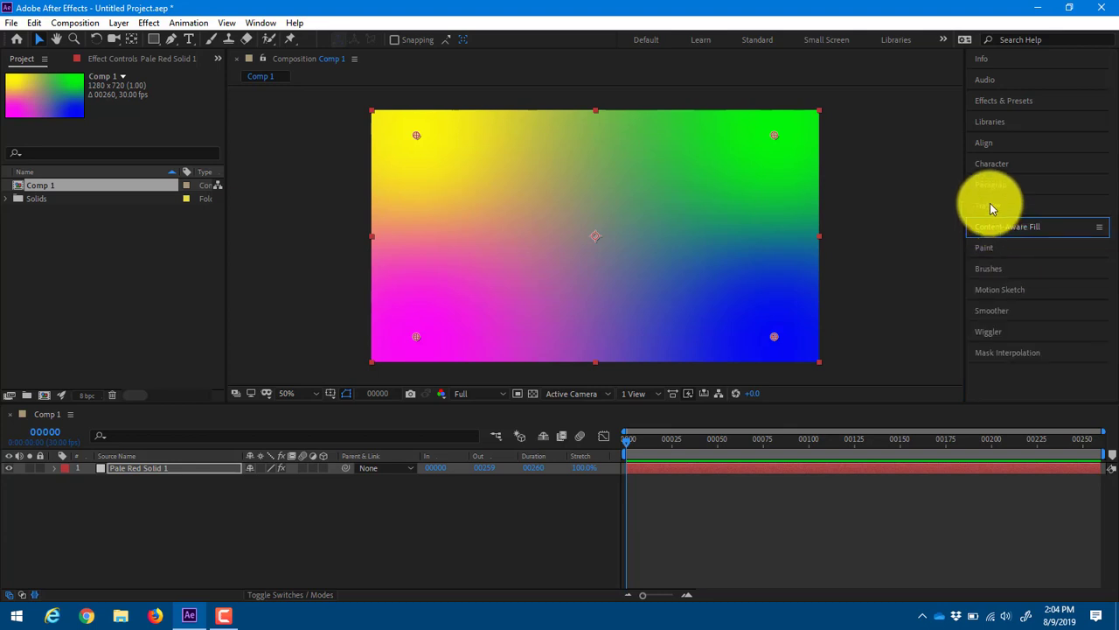
{"action": "left_click", "coordinate": [992, 168]}
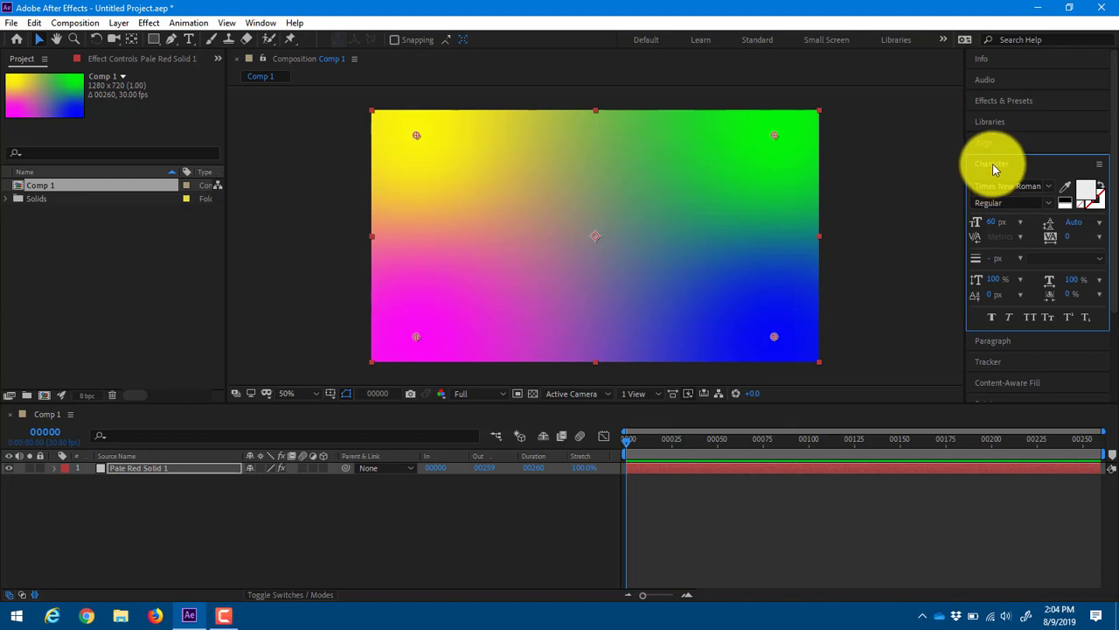
{"action": "left_click", "coordinate": [1005, 168]}
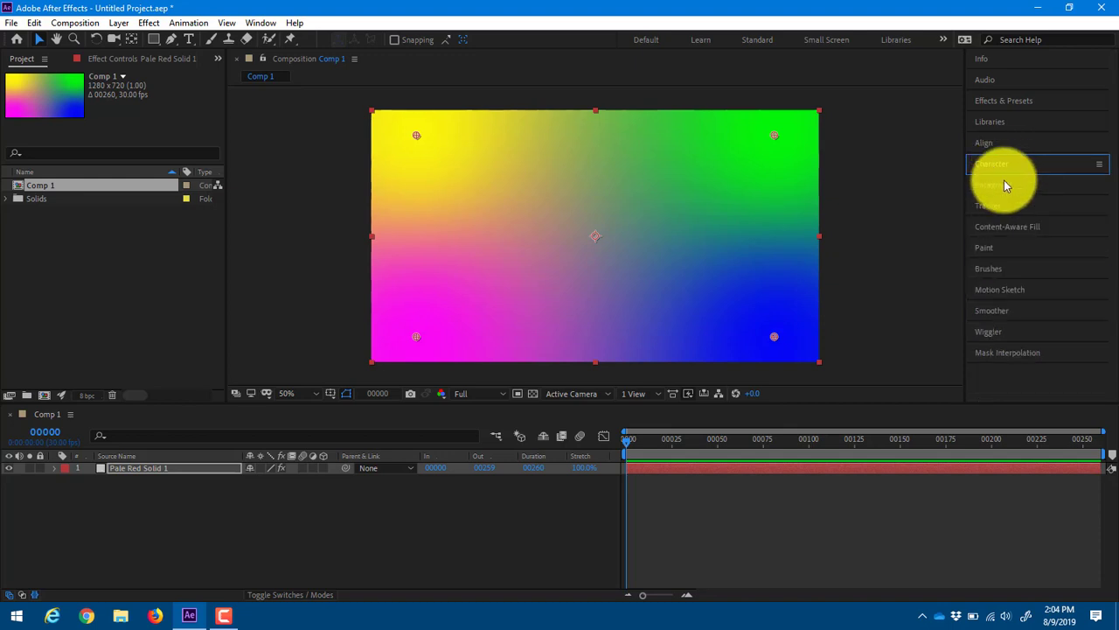
{"action": "left_click", "coordinate": [997, 122]}
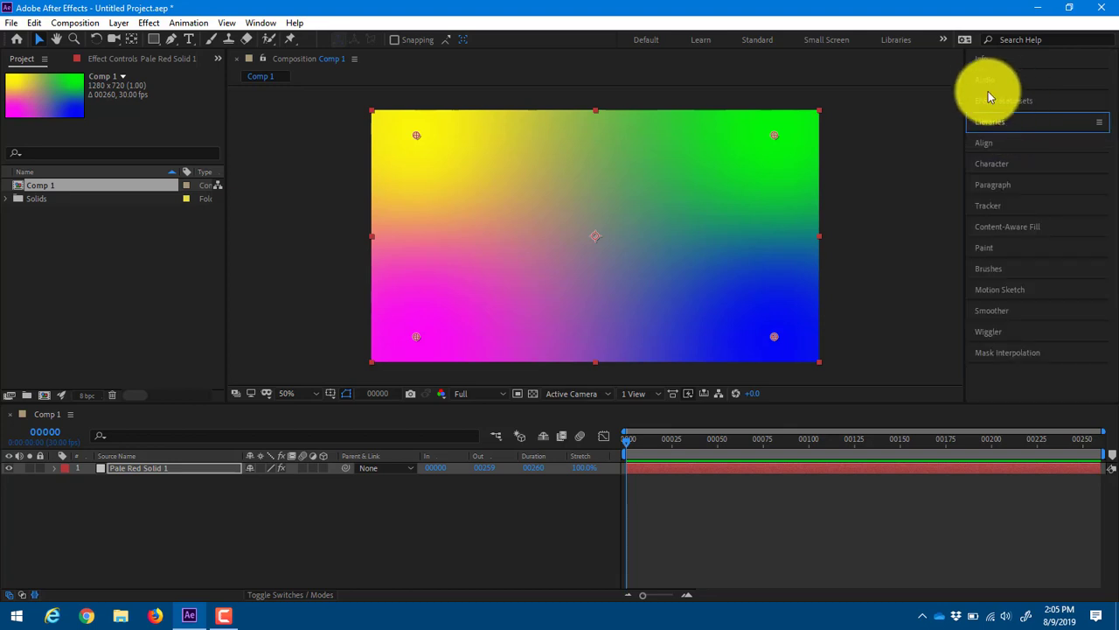
{"action": "scroll", "coordinate": [908, 226], "scroll_direction": "up", "scroll_amount": 6}
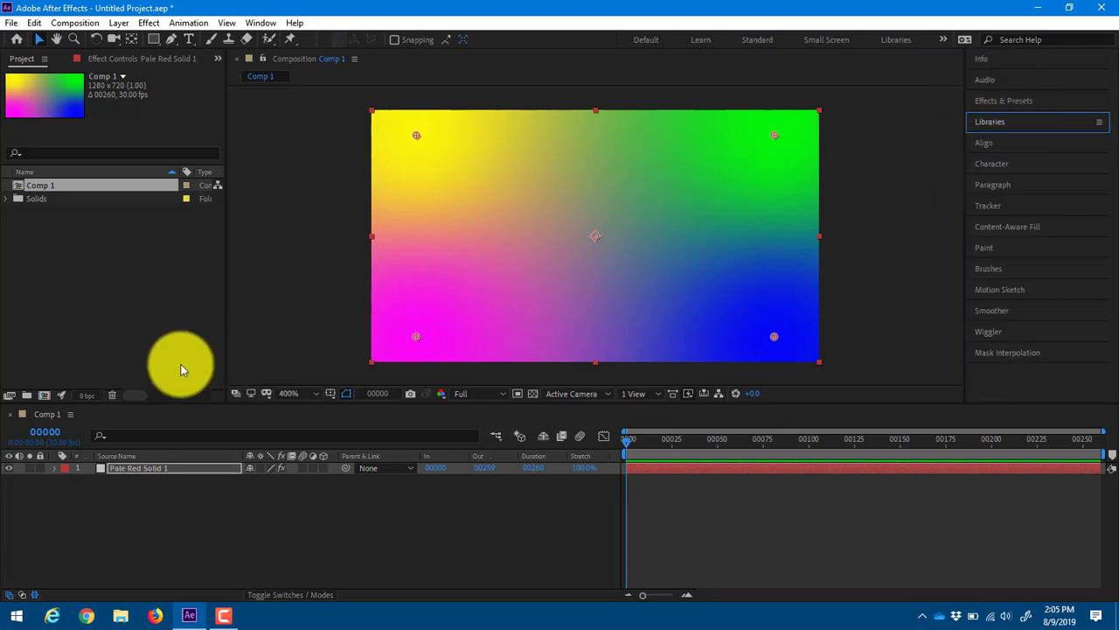
{"action": "scroll", "coordinate": [508, 165], "scroll_direction": "down", "scroll_amount": 6}
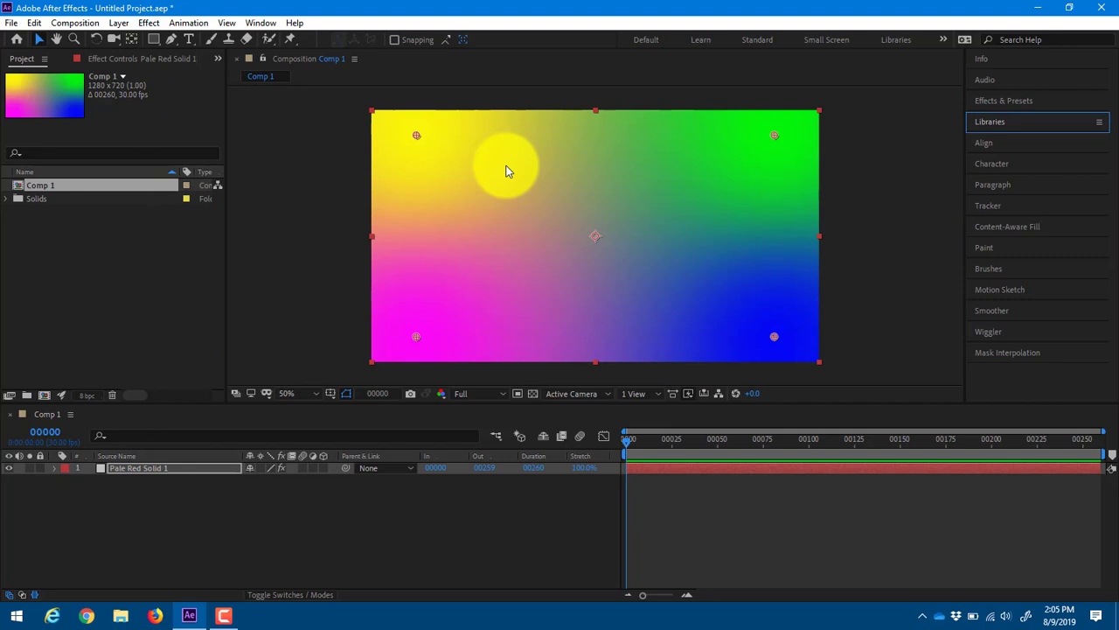
{"action": "scroll", "coordinate": [376, 171], "scroll_direction": "down", "scroll_amount": 2}
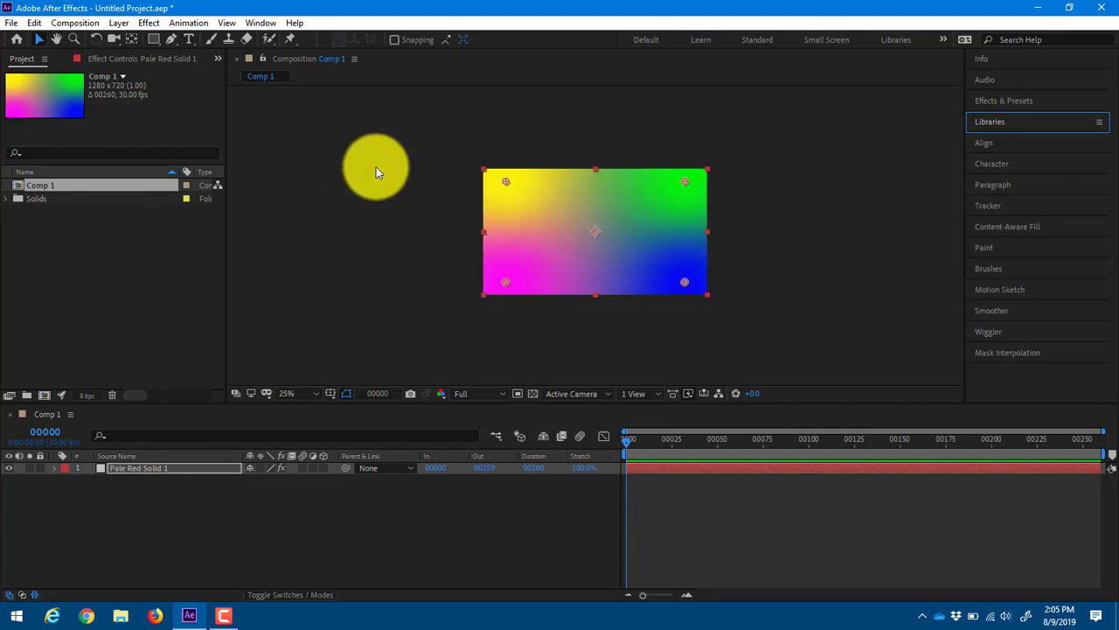
{"action": "scroll", "coordinate": [376, 167], "scroll_direction": "up", "scroll_amount": 3}
{"action": "scroll", "coordinate": [376, 167], "scroll_direction": "down", "scroll_amount": 1}
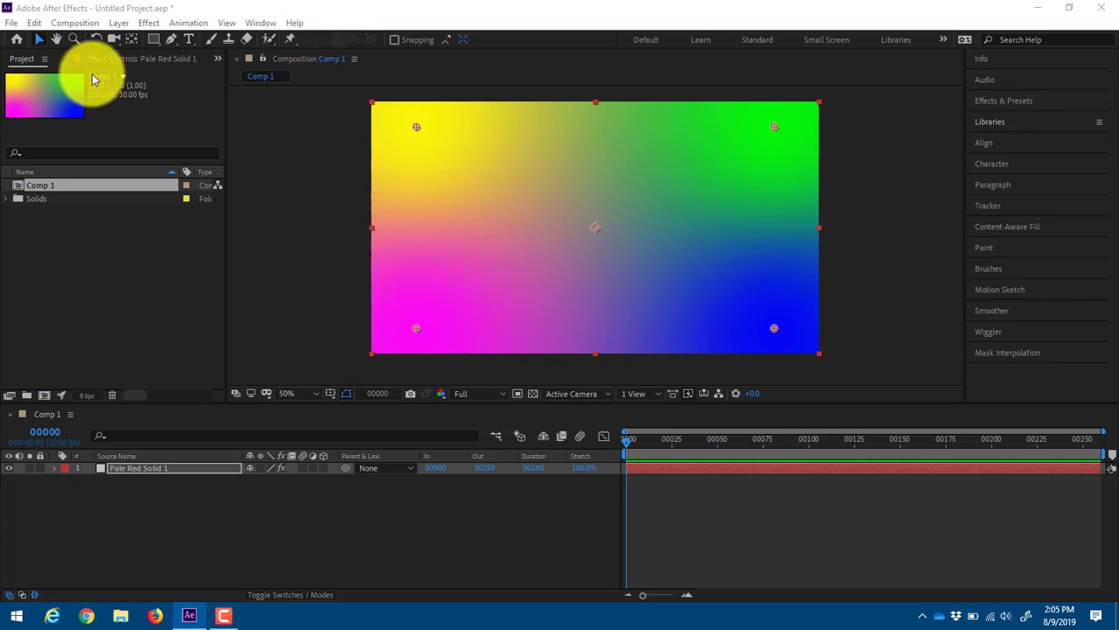
{"action": "left_click", "coordinate": [16, 39]}
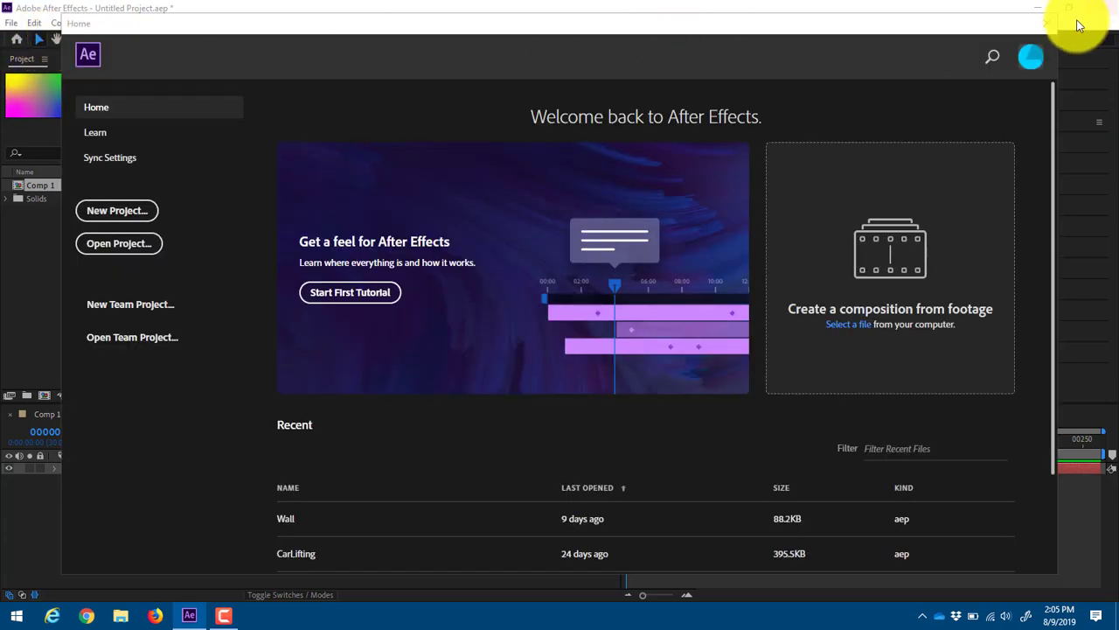
{"action": "left_click", "coordinate": [1046, 24]}
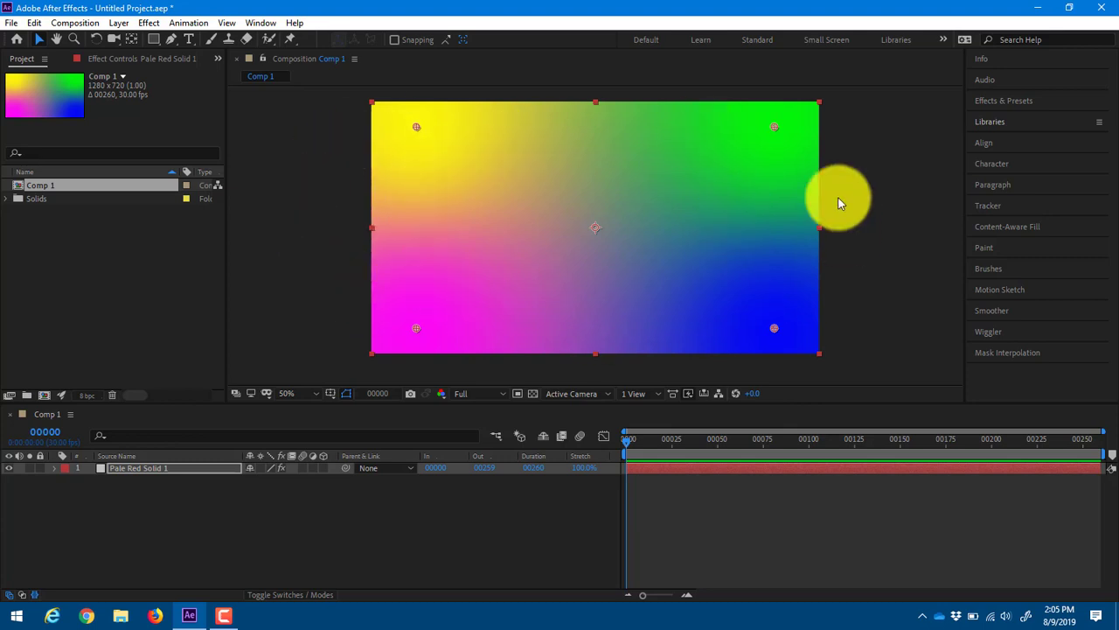
Drag the gradient points: yellow inward left, green to centre, magenta and blue to top right.
{"action": "left_click_drag", "start_coordinate": [417, 126], "coordinate": [439, 194]}
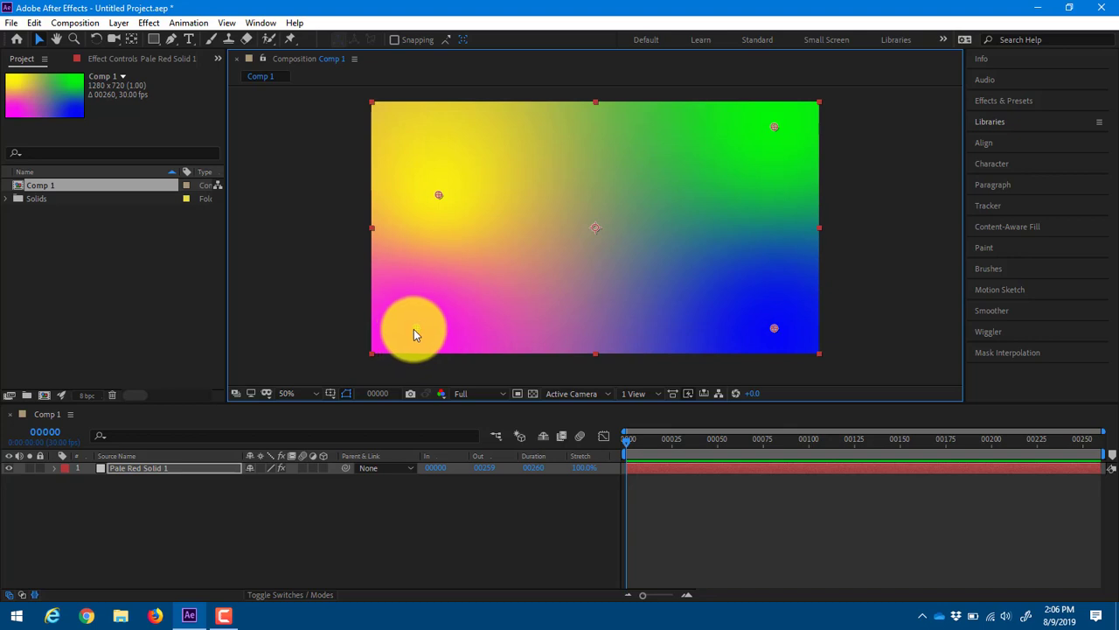
{"action": "left_click_drag", "start_coordinate": [414, 329], "coordinate": [613, 178]}
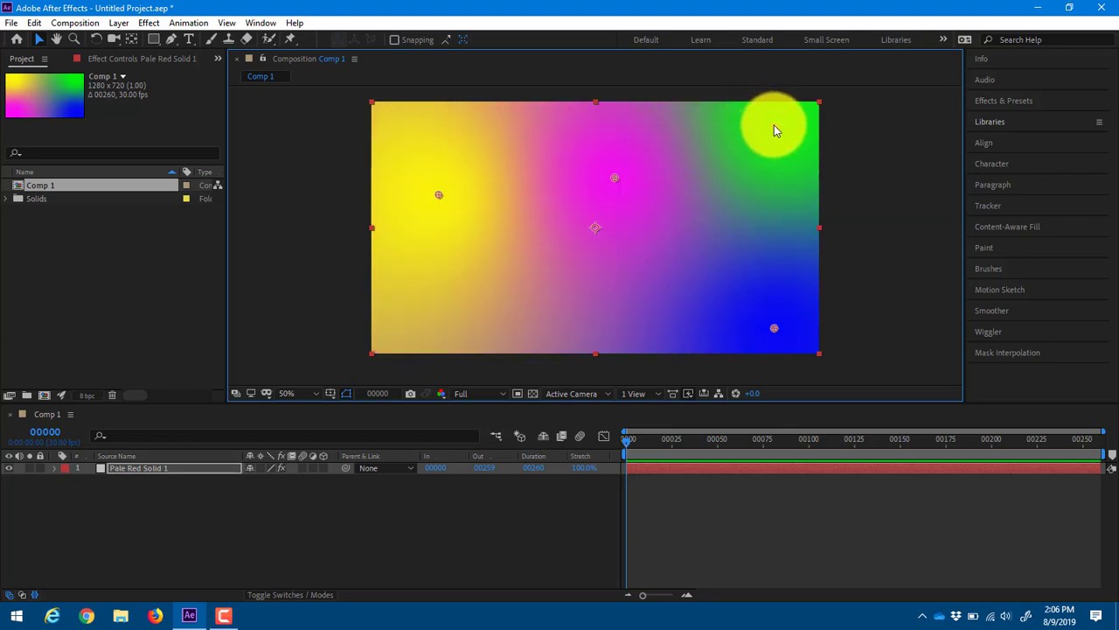
{"action": "left_click_drag", "start_coordinate": [774, 125], "coordinate": [553, 206]}
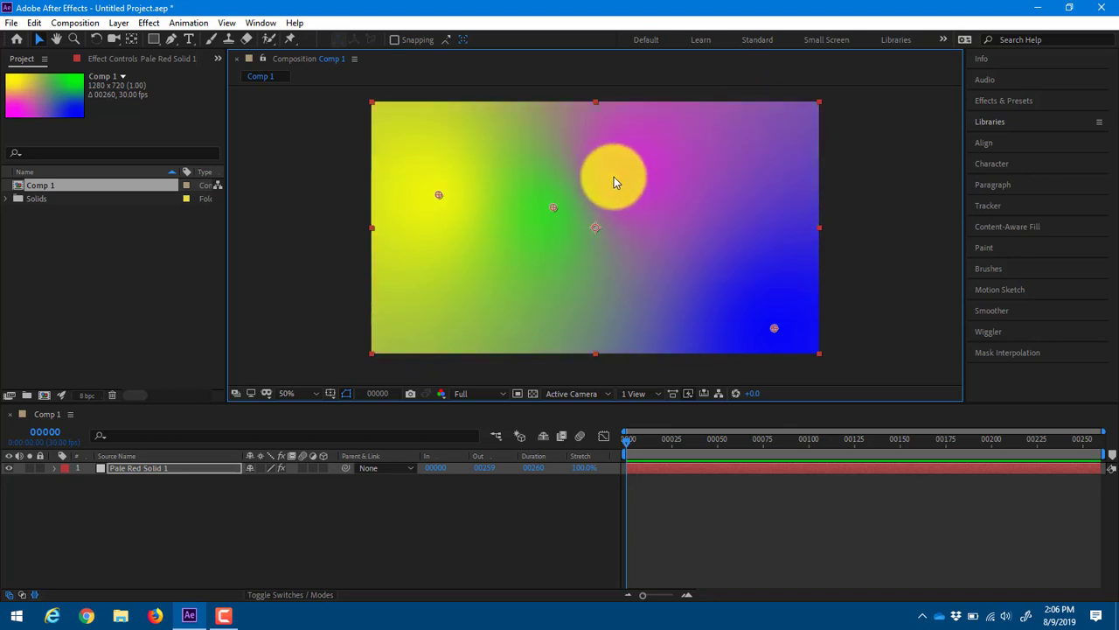
{"action": "left_click_drag", "start_coordinate": [614, 182], "coordinate": [795, 127]}
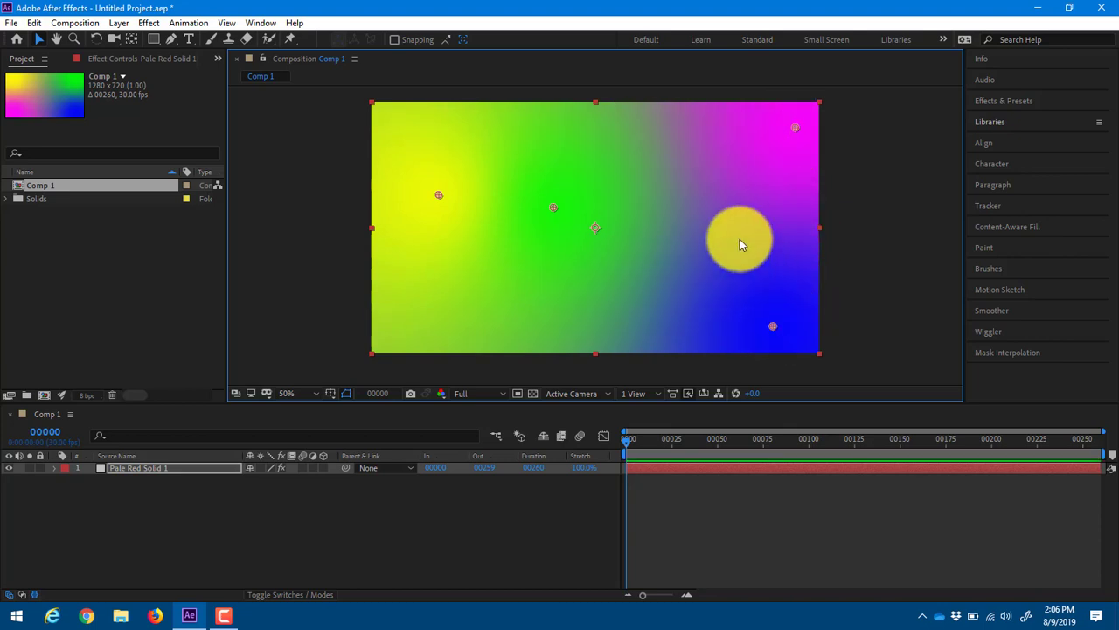
{"action": "left_click_drag", "start_coordinate": [773, 326], "coordinate": [665, 174]}
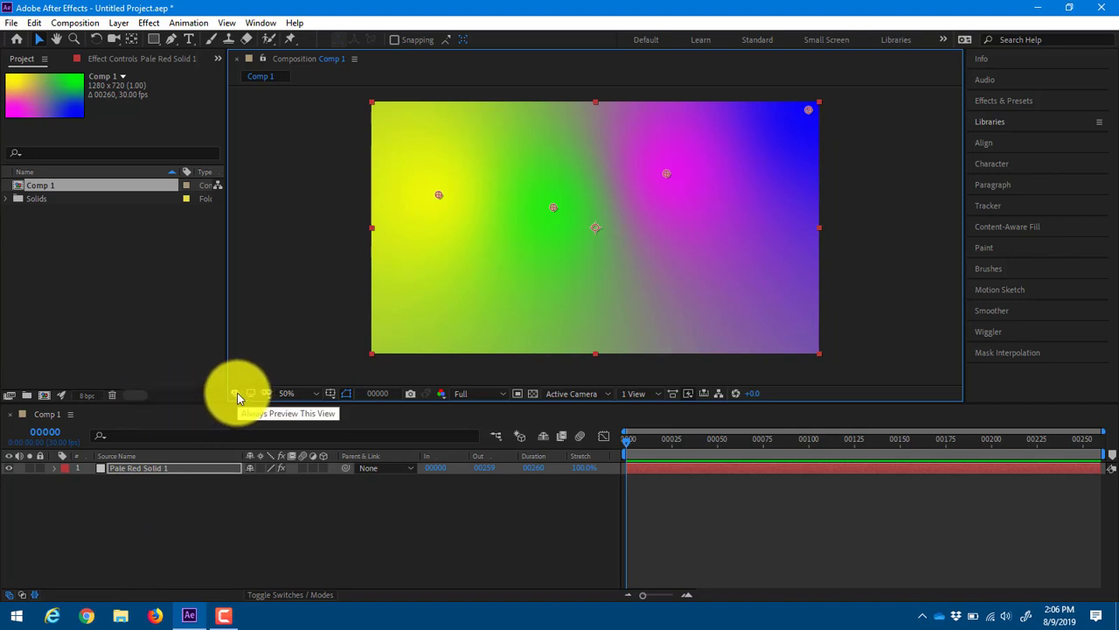
{"action": "left_click", "coordinate": [293, 399]}
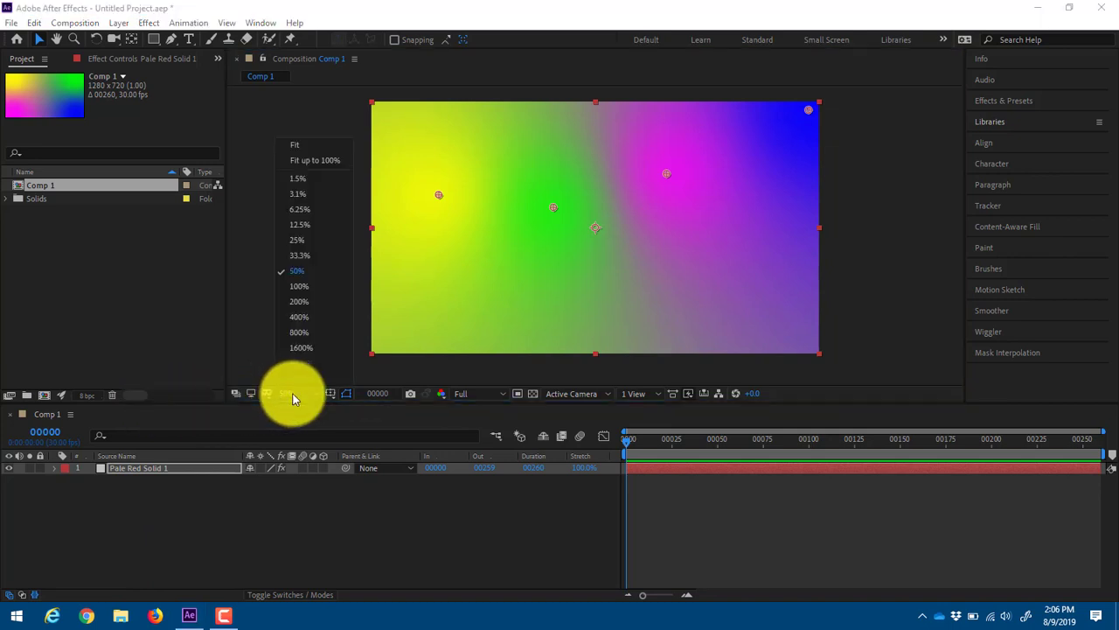
{"action": "left_click", "coordinate": [300, 144]}
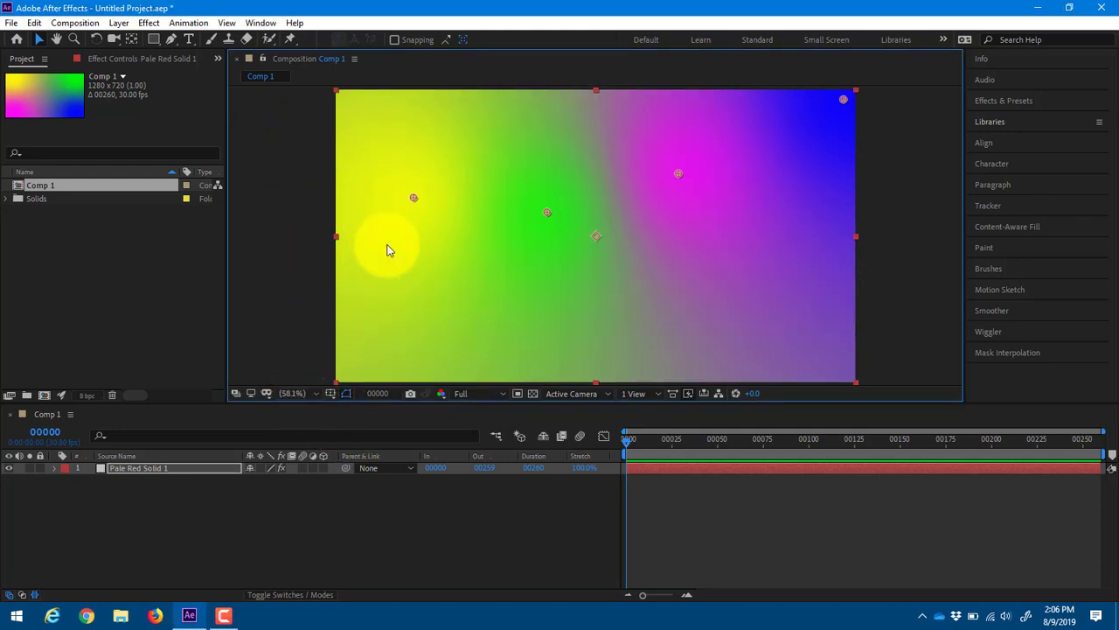
{"action": "key", "text": "comma"}
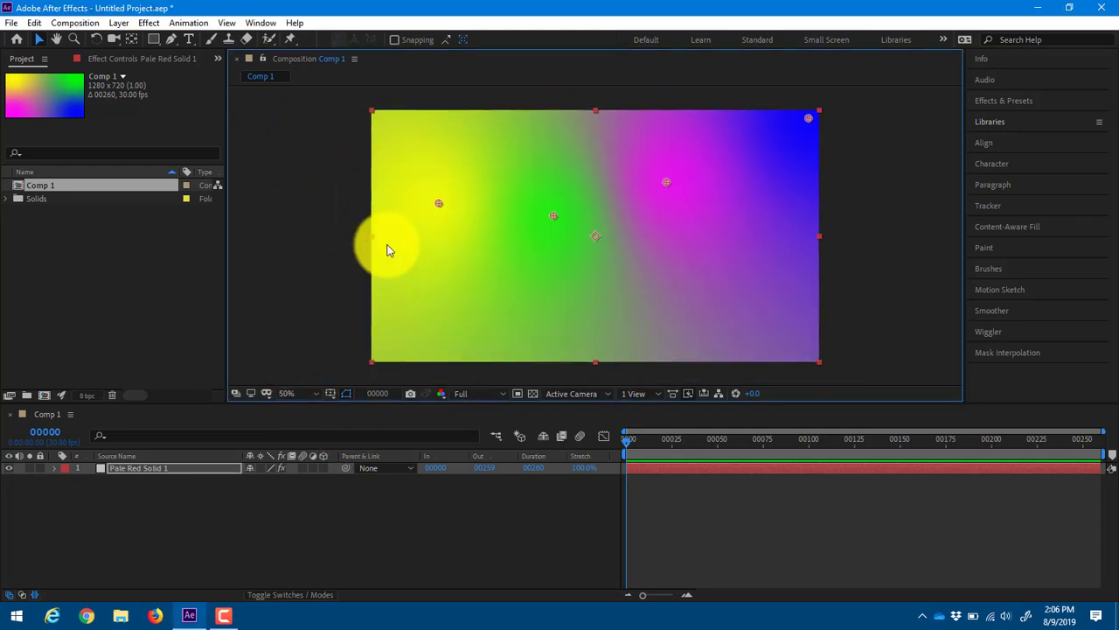
{"action": "left_click", "coordinate": [333, 397]}
{"action": "left_click", "coordinate": [336, 410]}
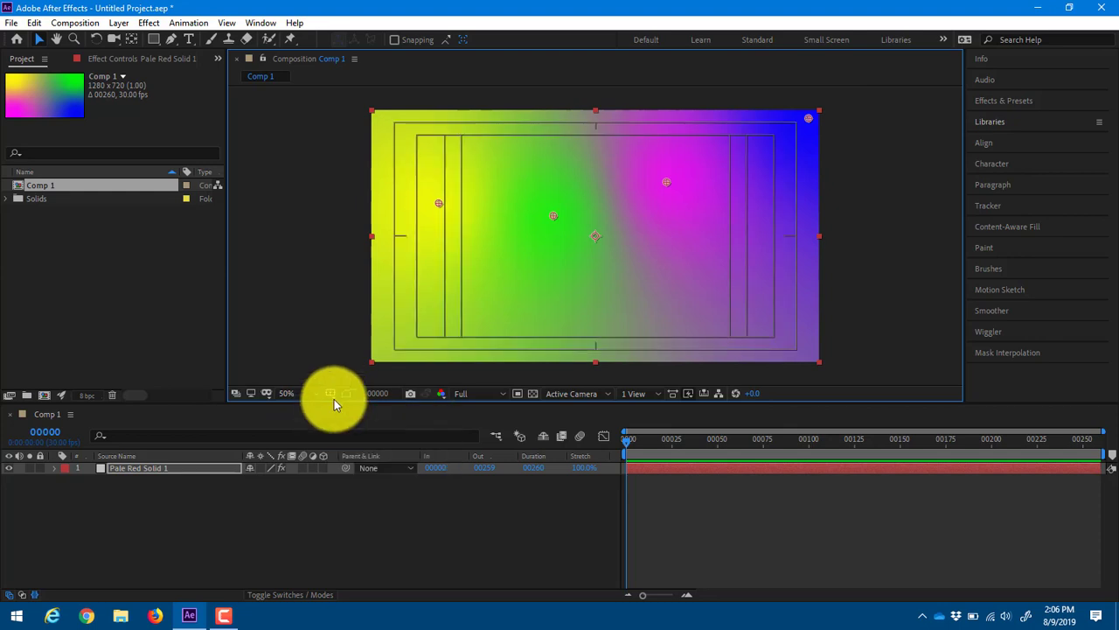
{"action": "left_click", "coordinate": [331, 397]}
{"action": "left_click", "coordinate": [345, 410]}
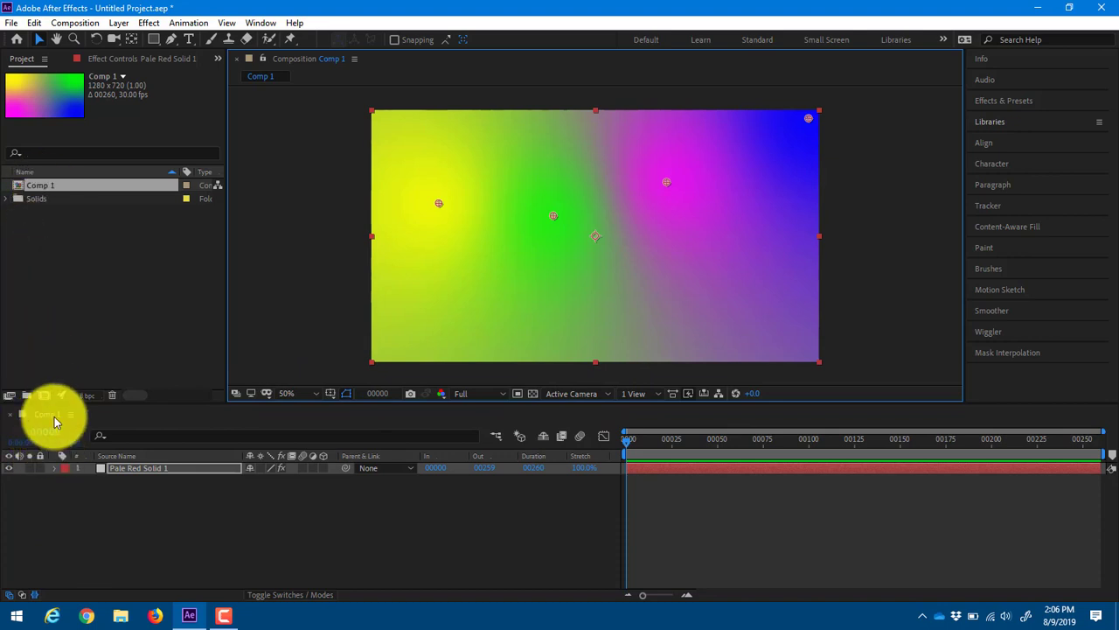
Expand Pale Red Solid 1's Transform and 4-Color Gradient Positions & Colors, then collapse Effects.
{"action": "left_click", "coordinate": [139, 467]}
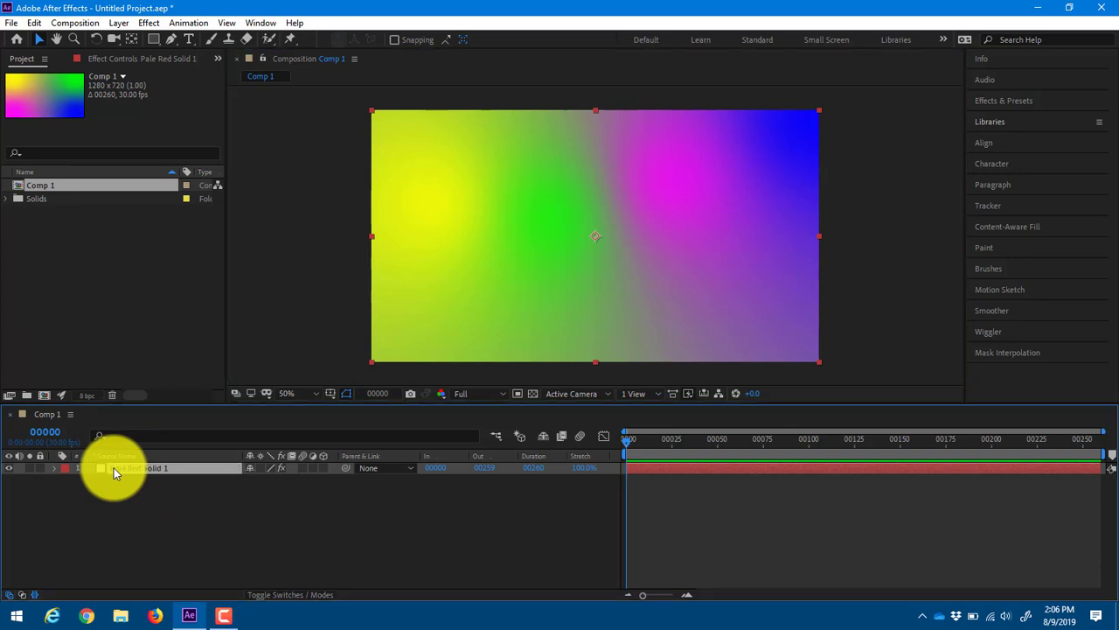
{"action": "left_click", "coordinate": [54, 468]}
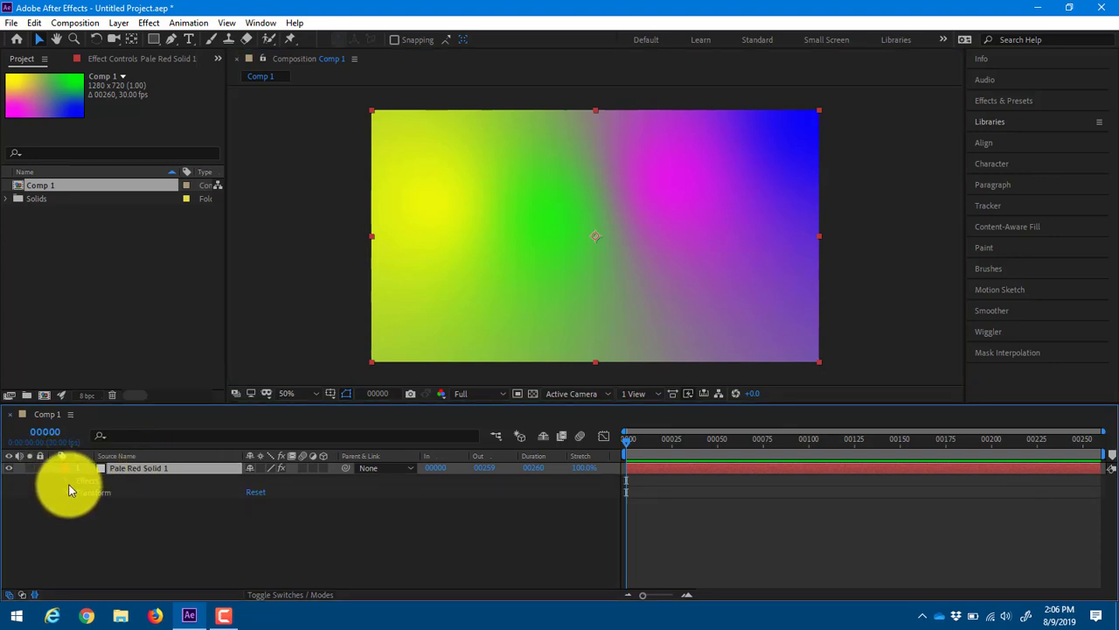
{"action": "left_click", "coordinate": [70, 491]}
{"action": "left_click", "coordinate": [67, 480]}
{"action": "left_click", "coordinate": [79, 492]}
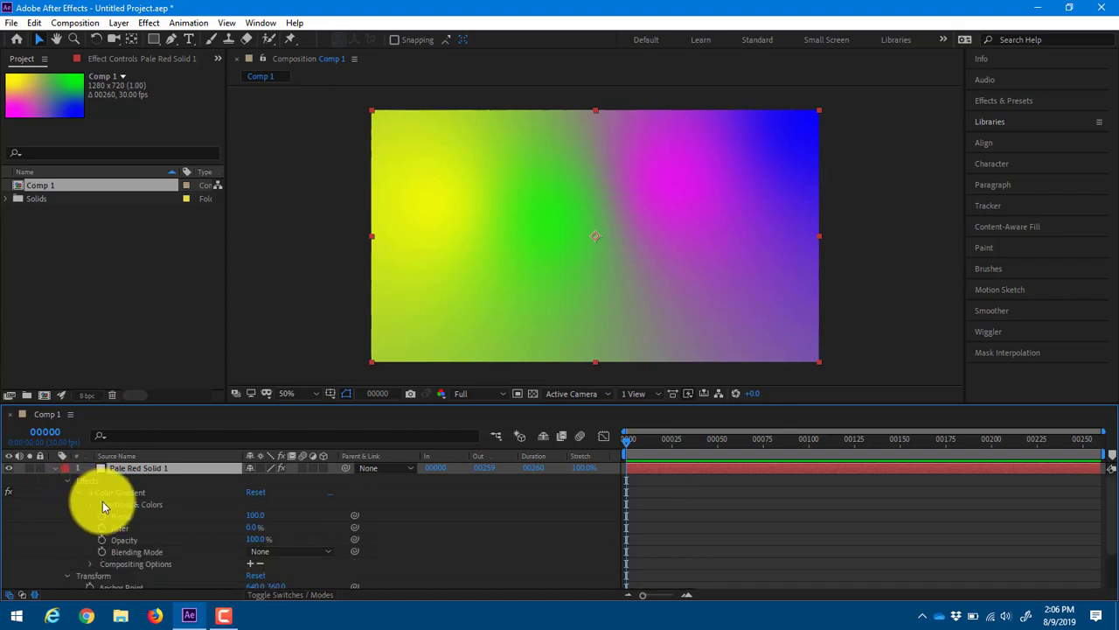
{"action": "left_click", "coordinate": [88, 504]}
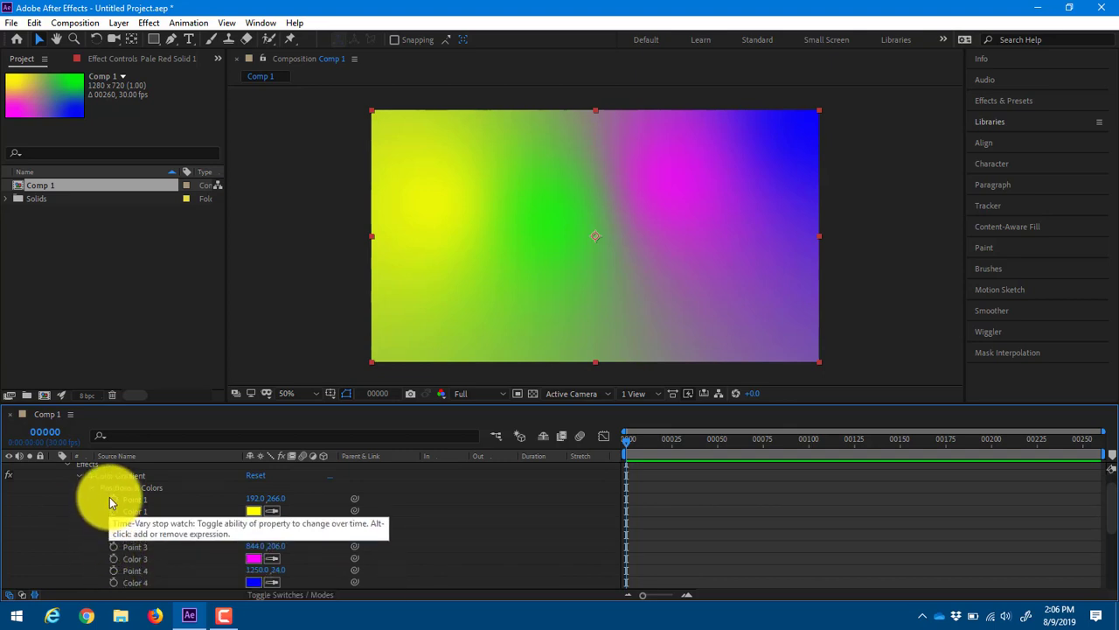
{"action": "scroll", "coordinate": [103, 525], "scroll_direction": "up", "scroll_amount": 1}
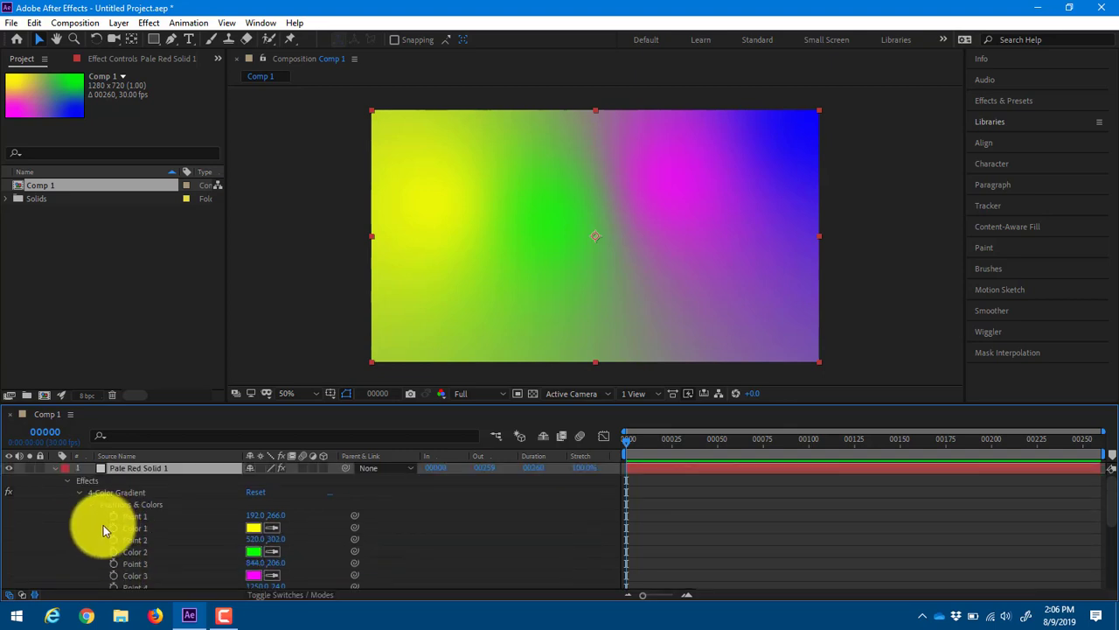
{"action": "left_click", "coordinate": [77, 486]}
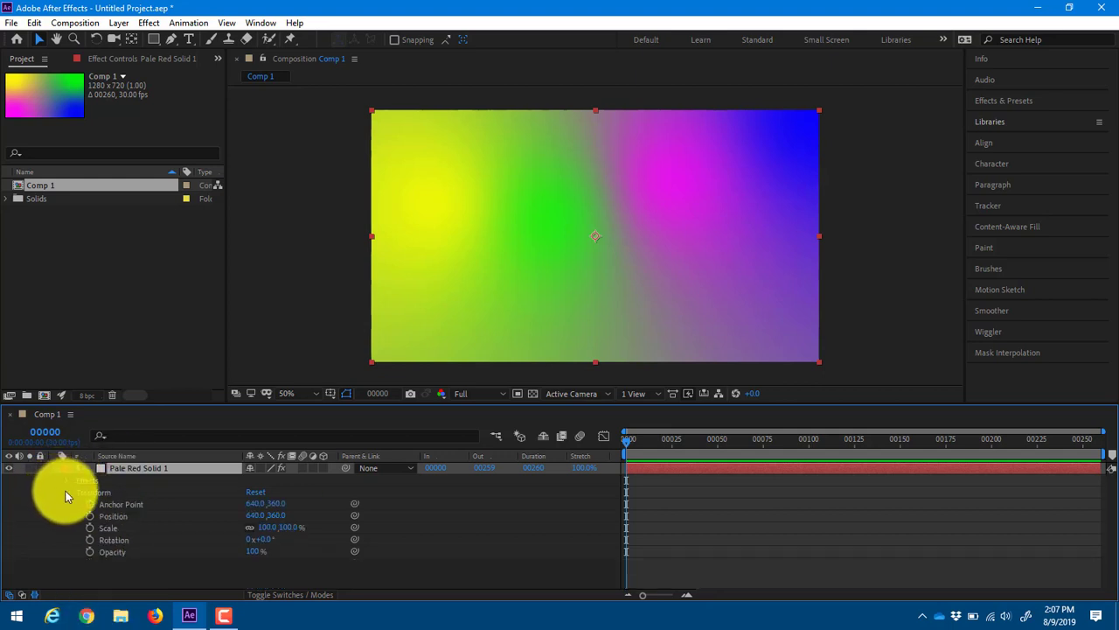
{"action": "left_click", "coordinate": [68, 493]}
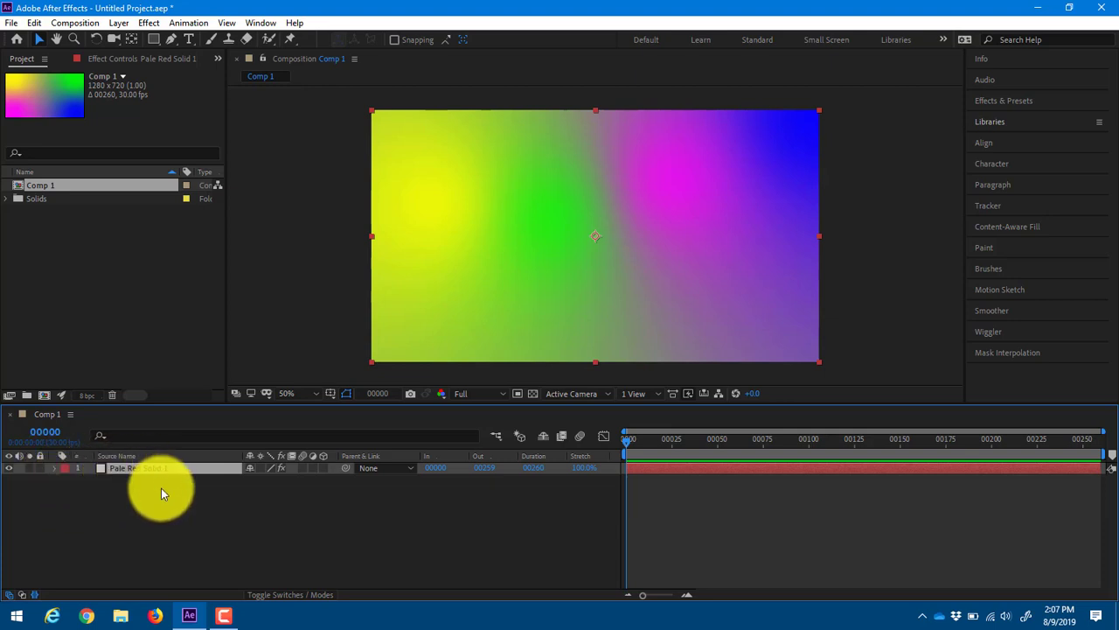
{"action": "left_click", "coordinate": [161, 488]}
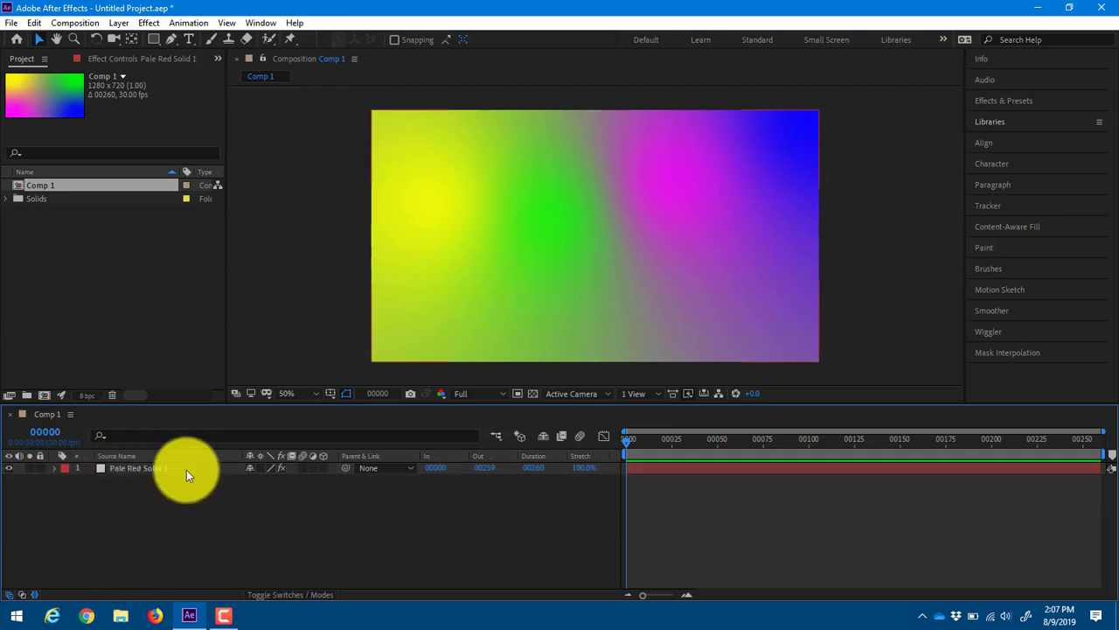
{"action": "left_click", "coordinate": [9, 468]}
{"action": "left_click", "coordinate": [10, 469]}
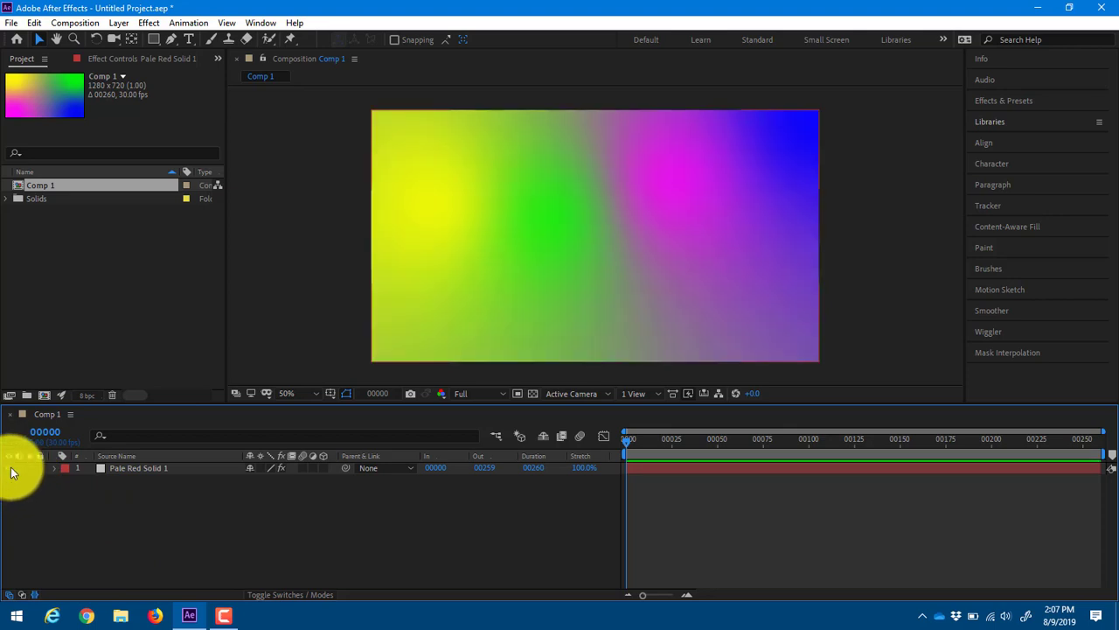
{"action": "left_click", "coordinate": [39, 468]}
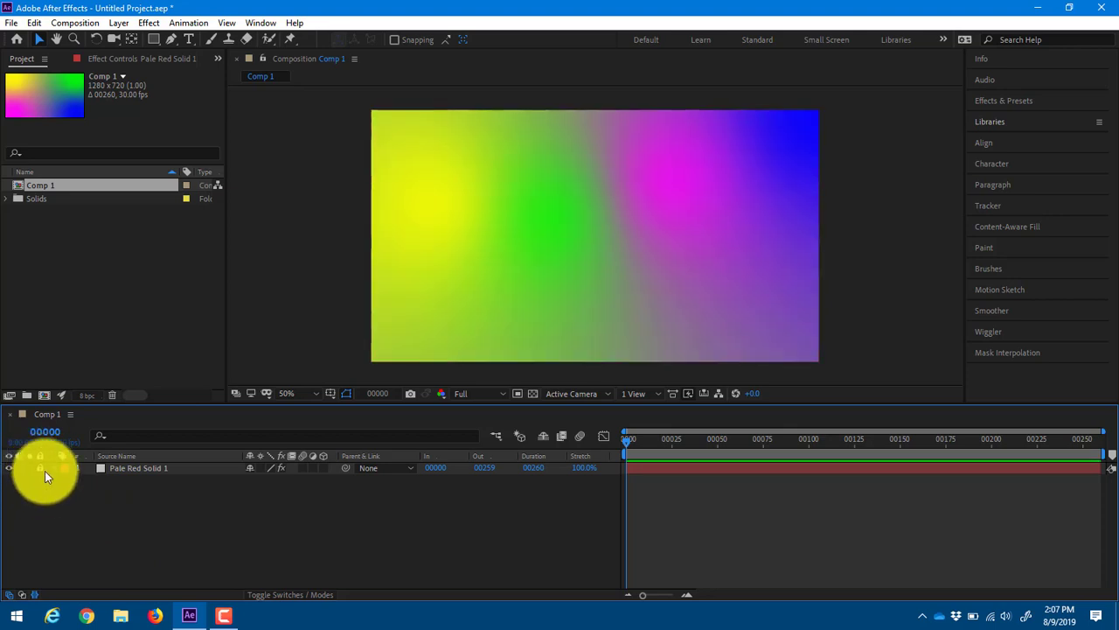
{"action": "left_click", "coordinate": [40, 469]}
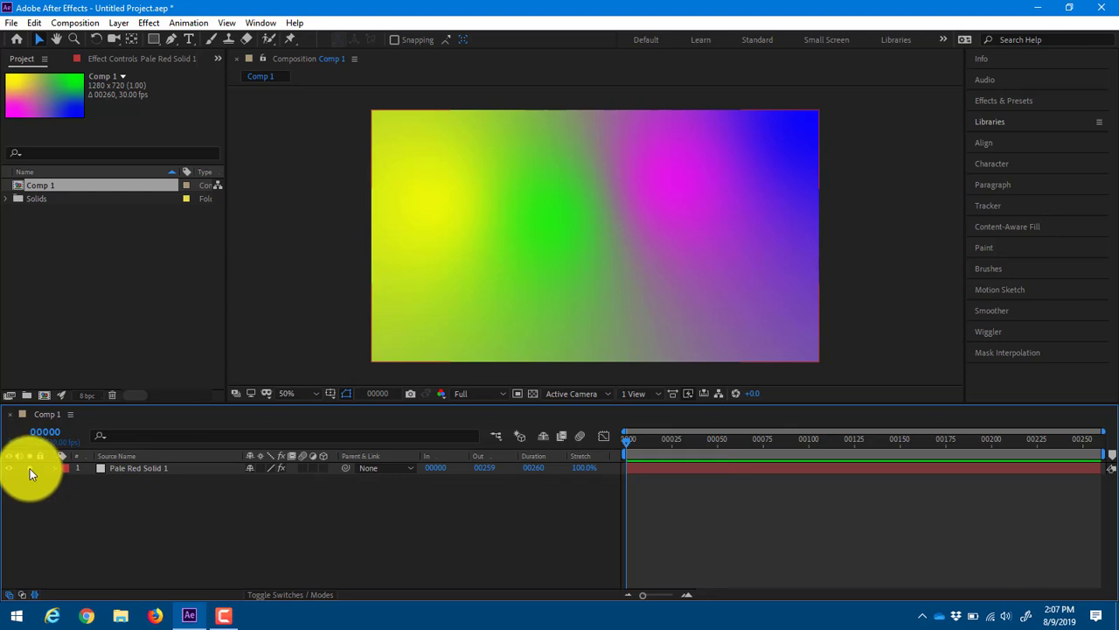
{"action": "left_click", "coordinate": [115, 468]}
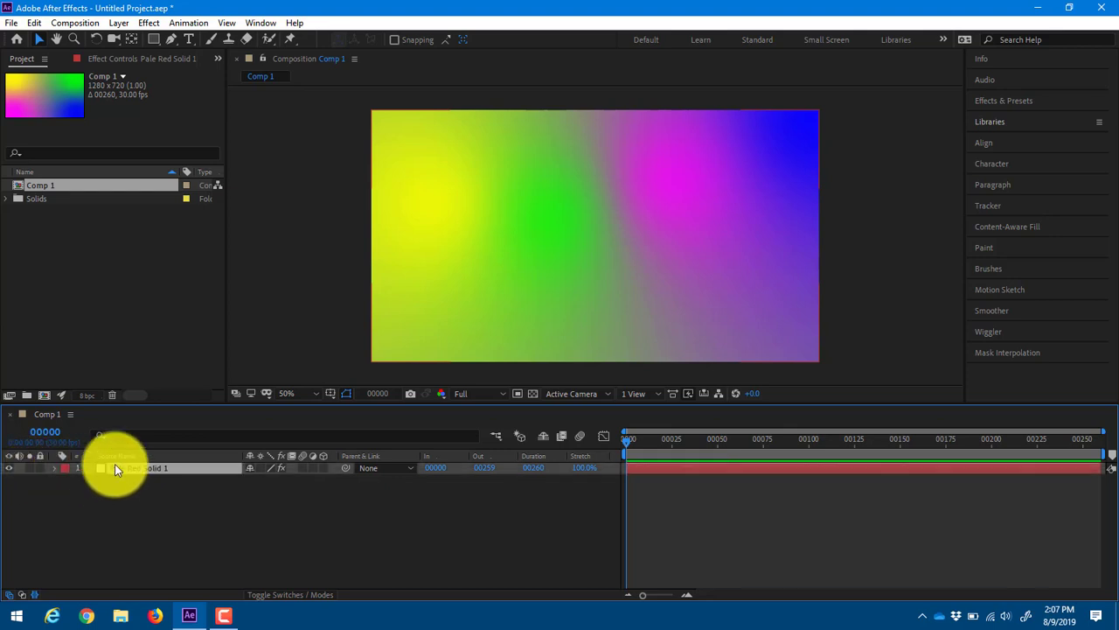
Duplicate the gradient solid twice, offset a copy up-right, and toggle Solo on layer 1.
{"action": "key", "text": "ctrl+d"}
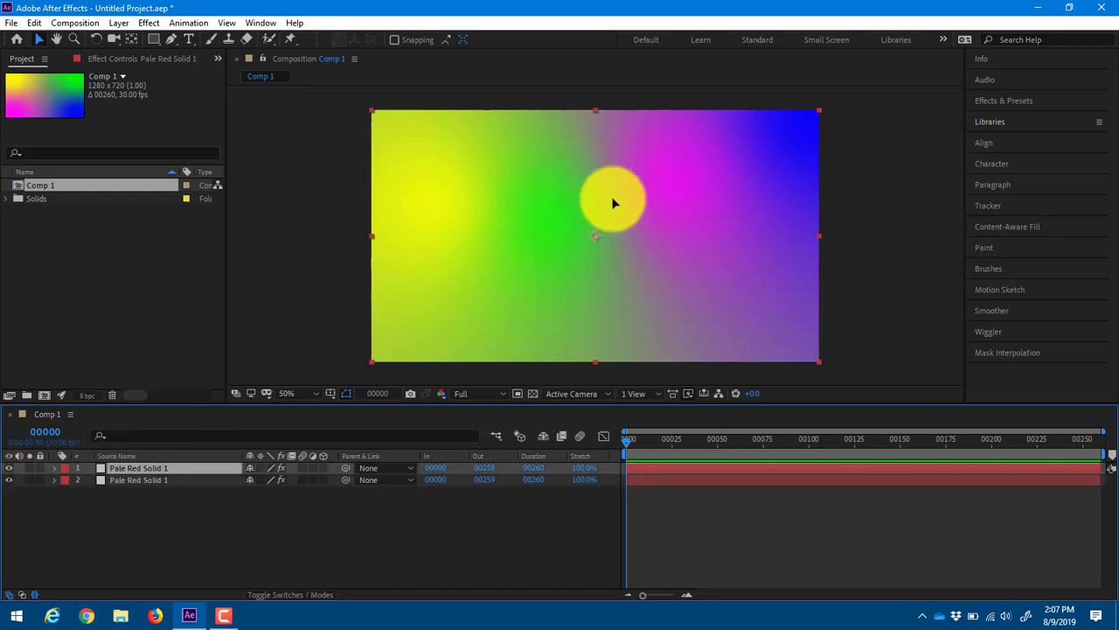
{"action": "left_click_drag", "start_coordinate": [612, 200], "coordinate": [412, 312]}
{"action": "key", "text": "ctrl+d"}
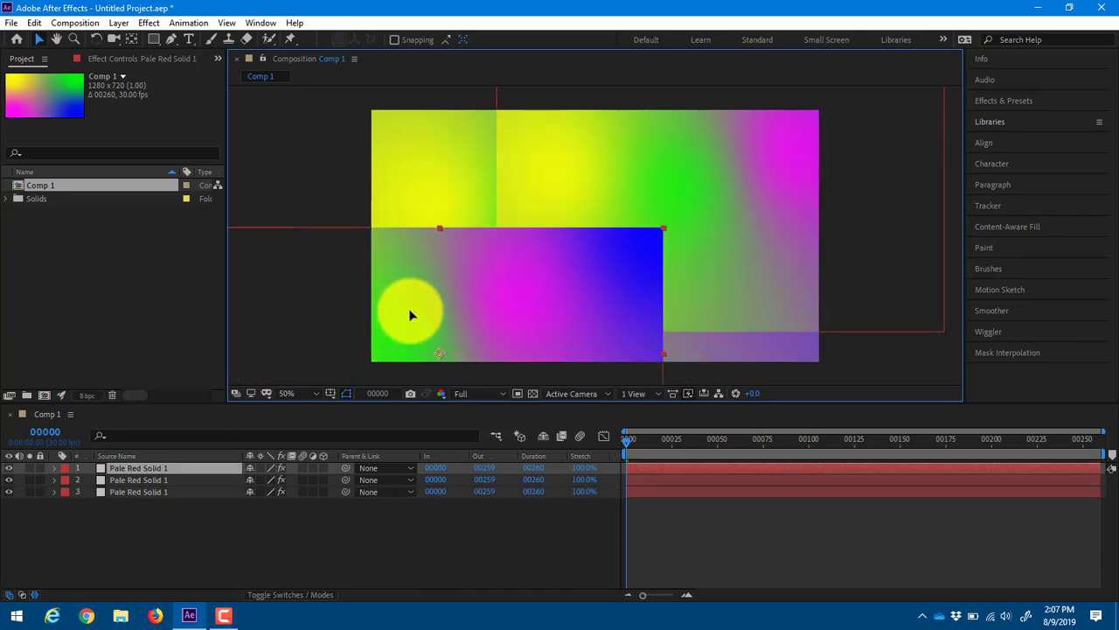
{"action": "left_click", "coordinate": [29, 469]}
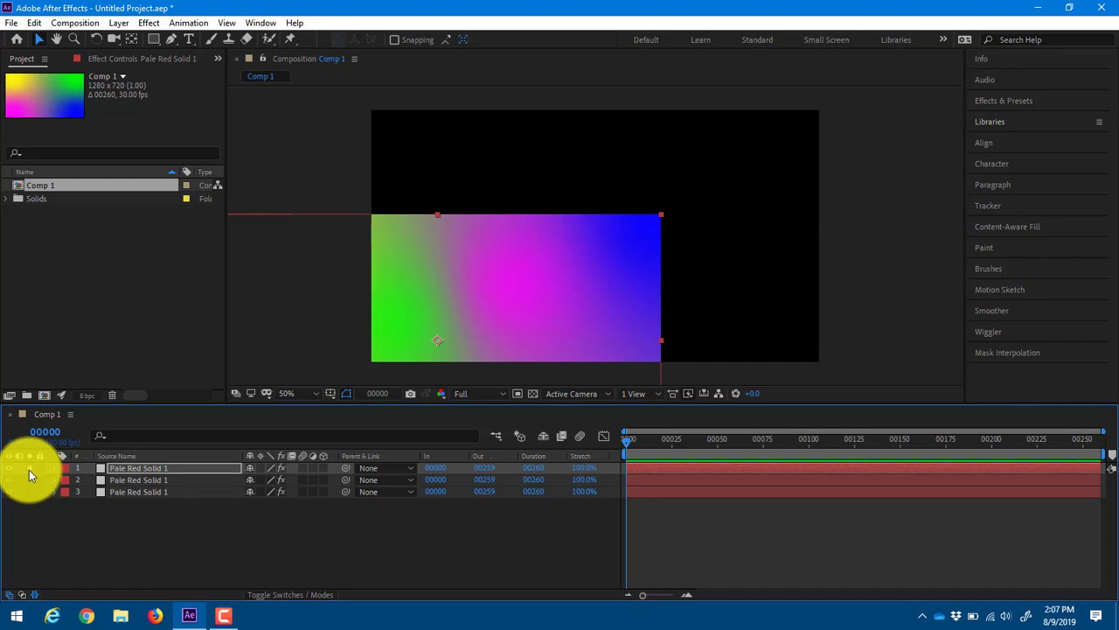
{"action": "left_click", "coordinate": [29, 469]}
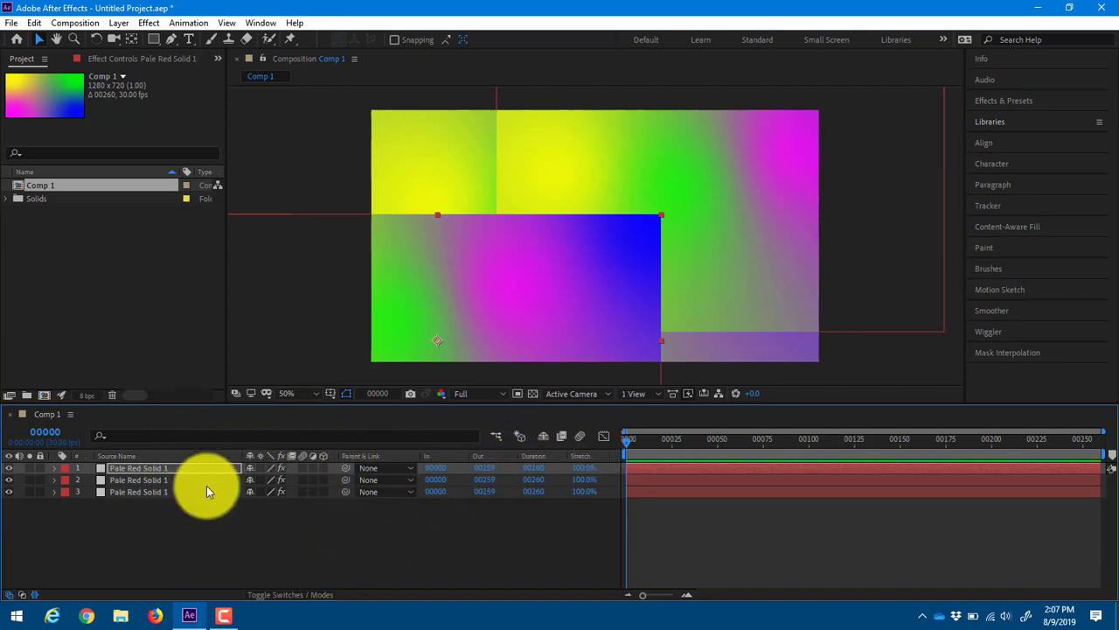
Check the timeline column options, then toggle the switches, Mode and In/Out column panes.
{"action": "right_click", "coordinate": [367, 457]}
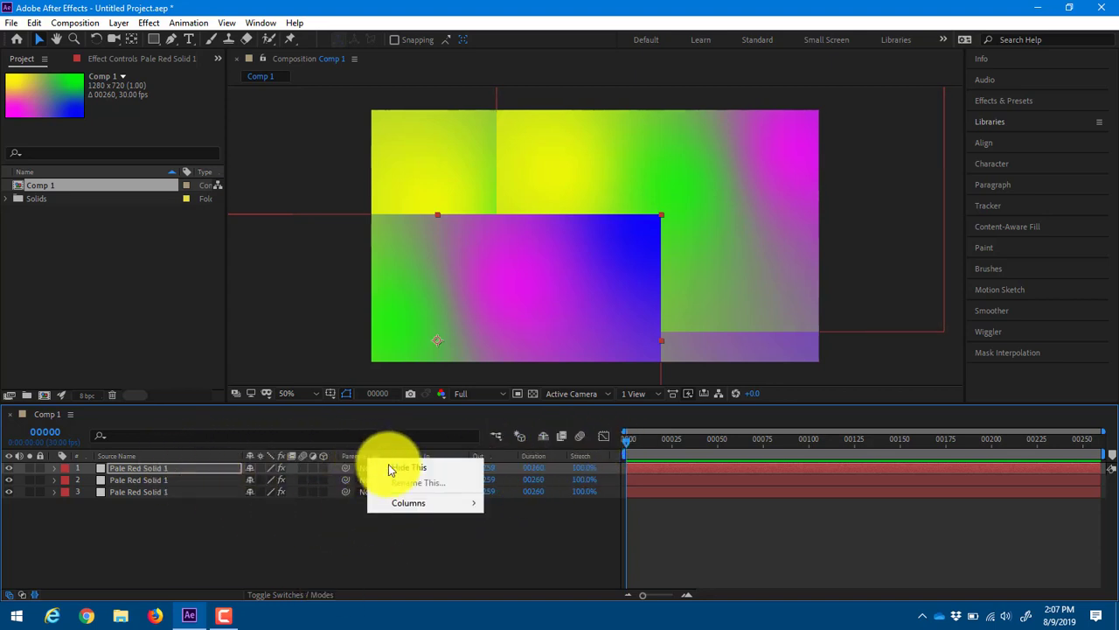
{"action": "mouse_move", "coordinate": [410, 500]}
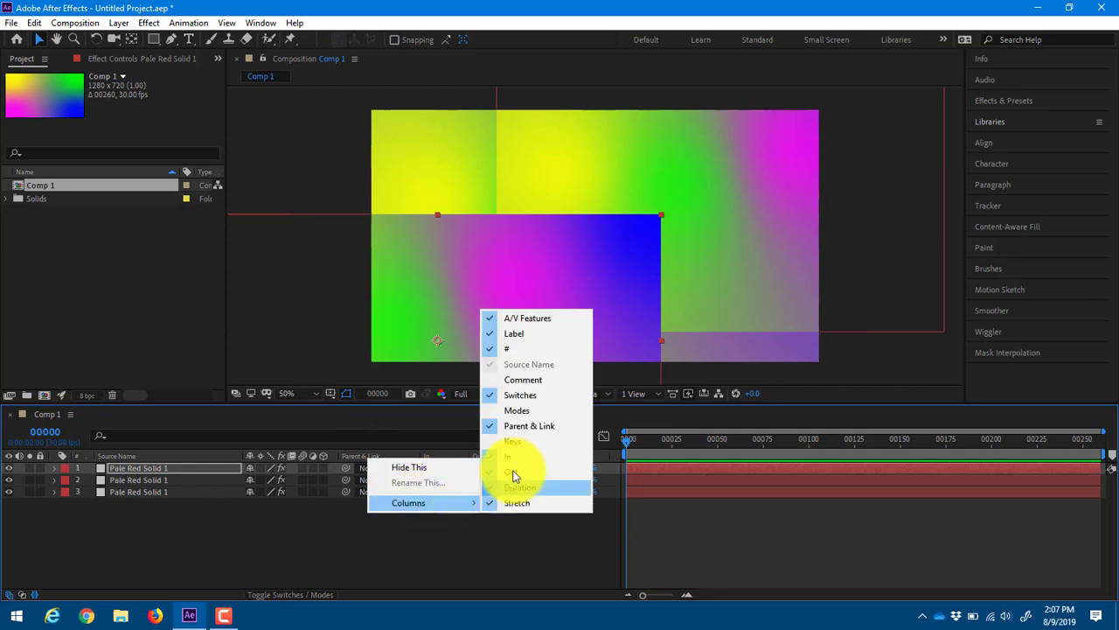
{"action": "left_click", "coordinate": [203, 560]}
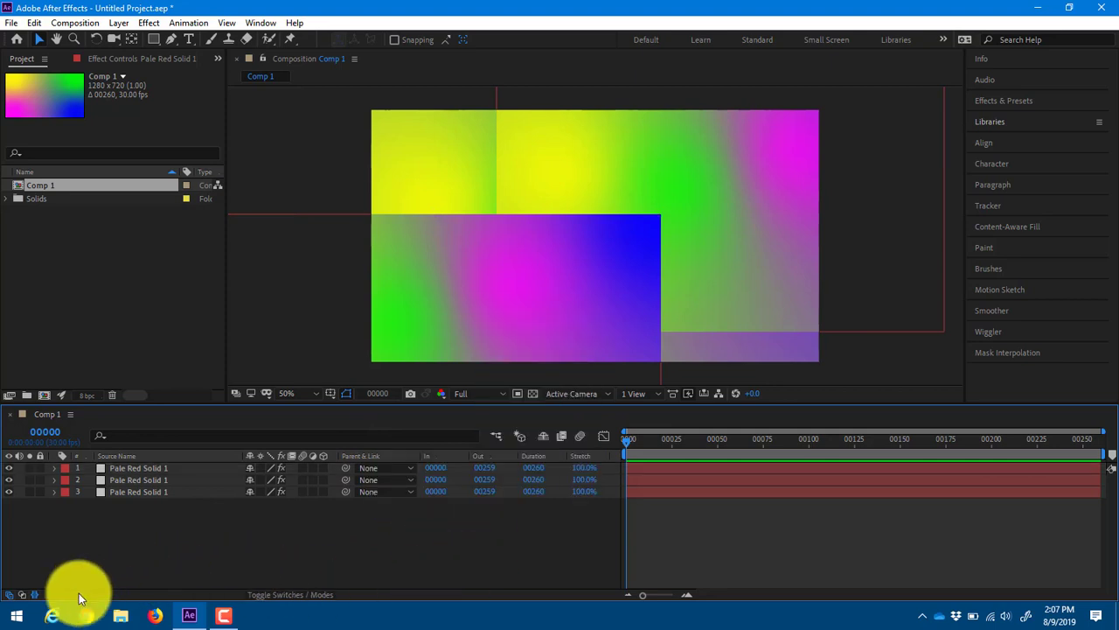
{"action": "left_click", "coordinate": [21, 594]}
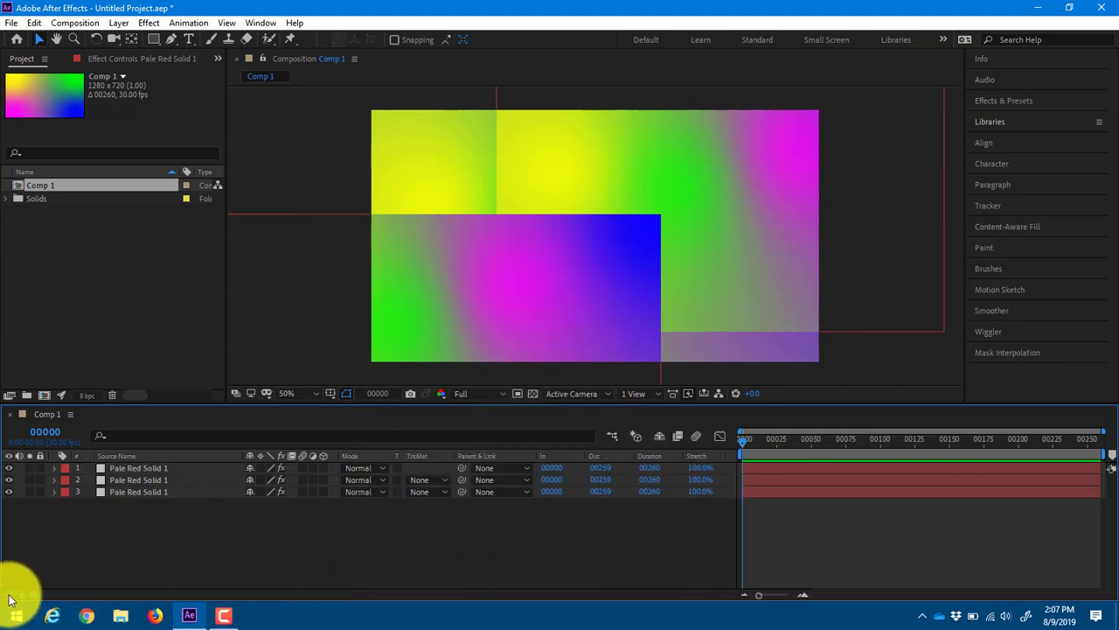
{"action": "left_click", "coordinate": [9, 595]}
{"action": "left_click", "coordinate": [35, 595]}
{"action": "left_click", "coordinate": [22, 595]}
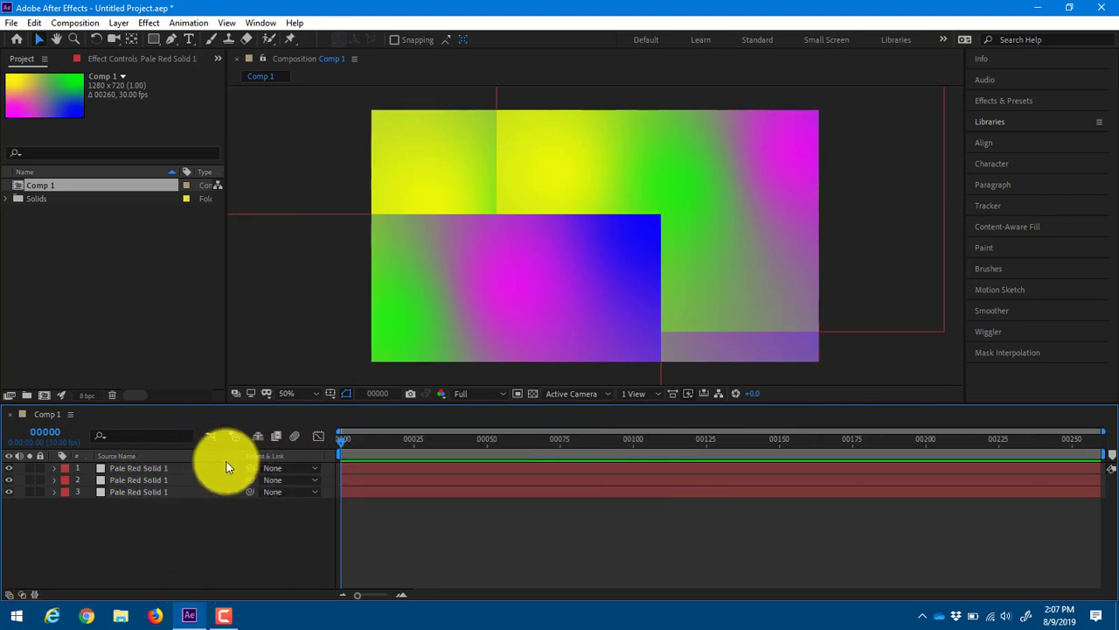
{"action": "left_click", "coordinate": [21, 594]}
{"action": "left_click", "coordinate": [35, 595]}
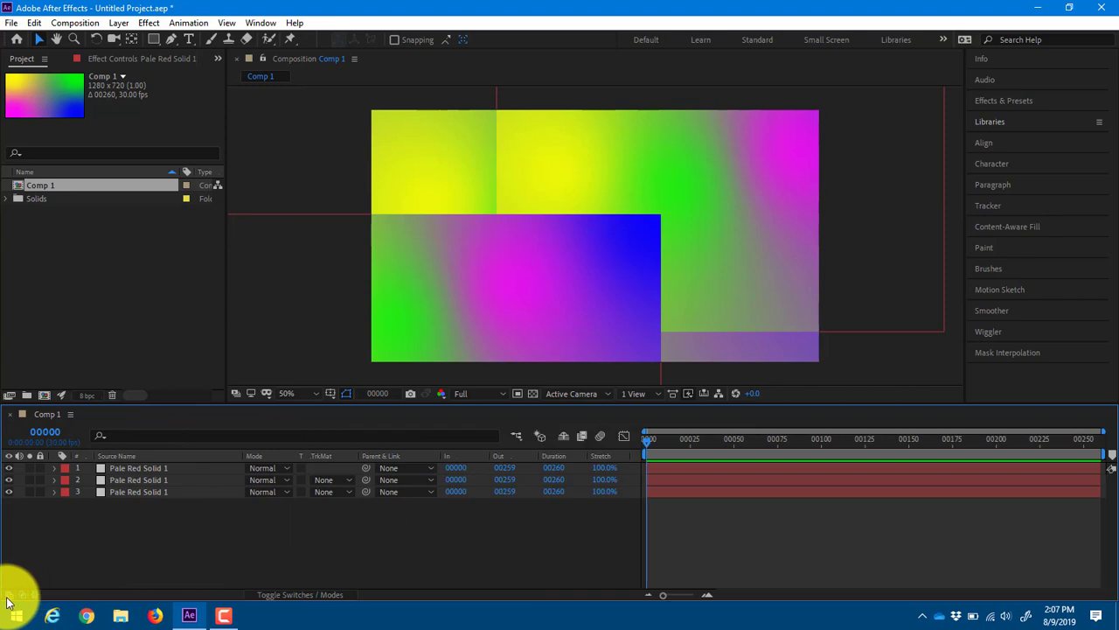
{"action": "left_click", "coordinate": [8, 595]}
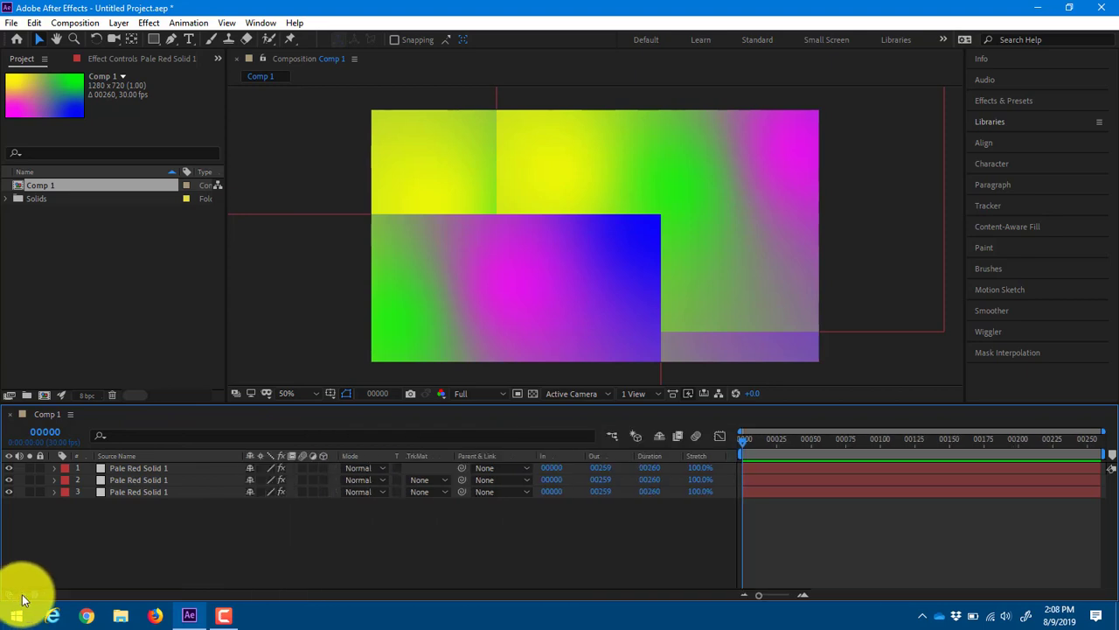
Leave Mode and TrkMat columns showing with In, Out, Duration and Stretch hidden.
{"action": "left_click", "coordinate": [21, 593]}
{"action": "left_click", "coordinate": [18, 593]}
{"action": "left_click", "coordinate": [8, 596]}
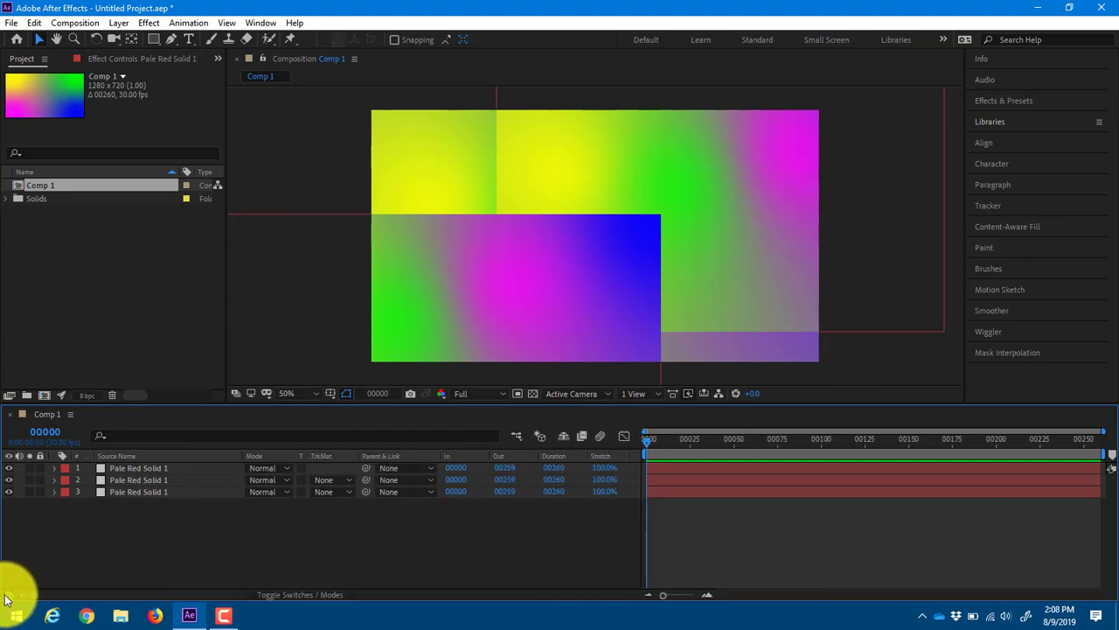
{"action": "left_click", "coordinate": [8, 596]}
{"action": "left_click", "coordinate": [35, 595]}
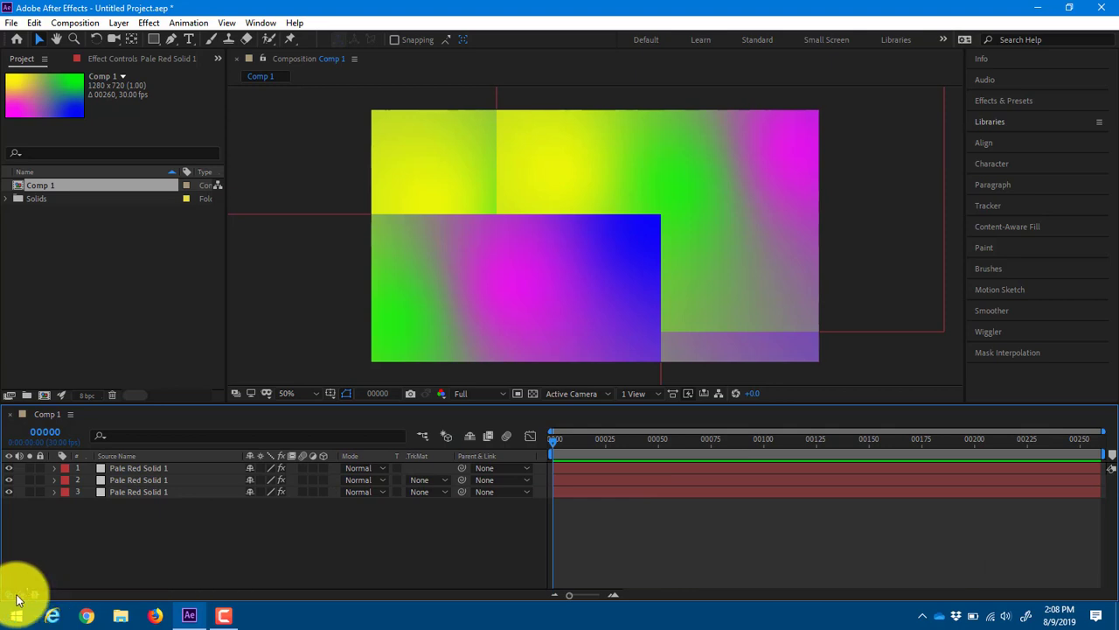
{"action": "left_click", "coordinate": [17, 597]}
{"action": "left_click", "coordinate": [18, 596]}
{"action": "left_click", "coordinate": [9, 597]}
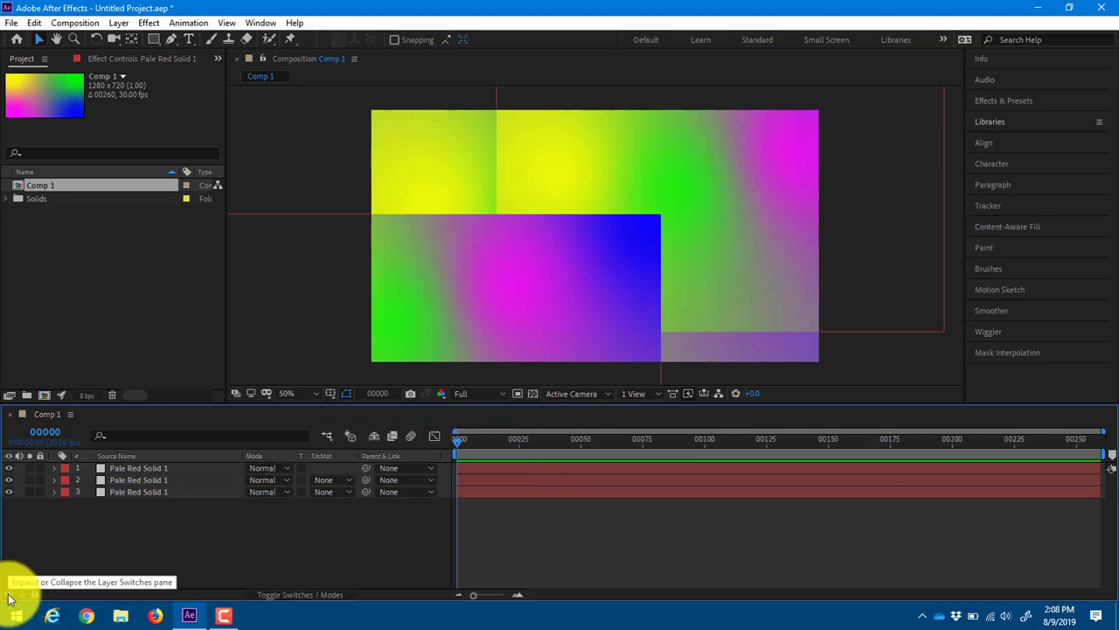
{"action": "left_click", "coordinate": [9, 598]}
{"action": "left_click", "coordinate": [26, 597]}
{"action": "left_click", "coordinate": [26, 598]}
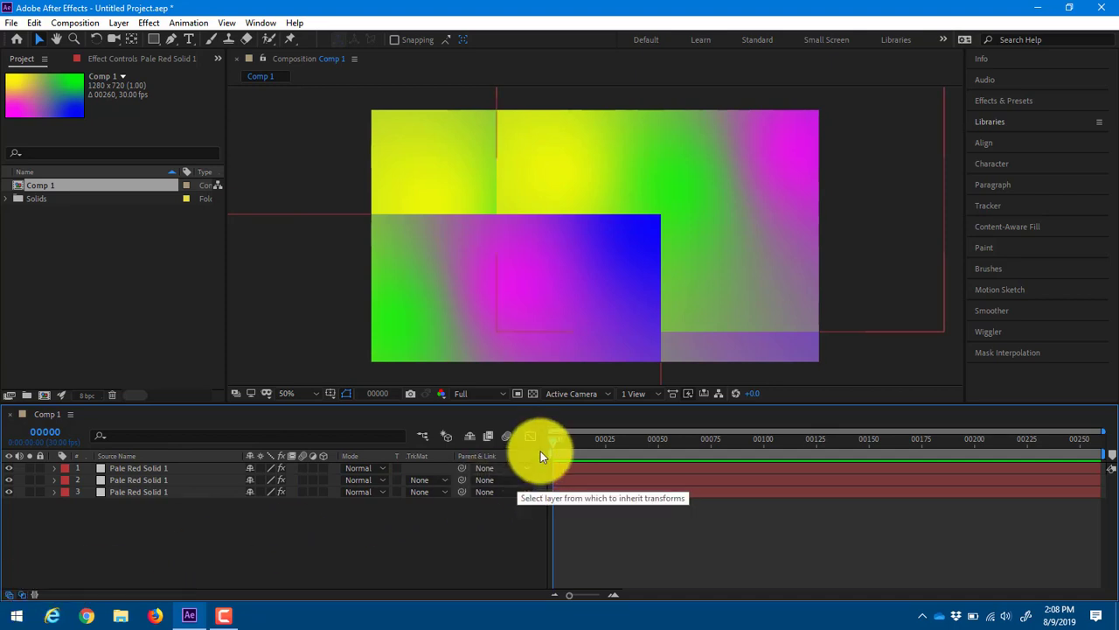
{"action": "left_click_drag", "start_coordinate": [557, 439], "coordinate": [636, 439]}
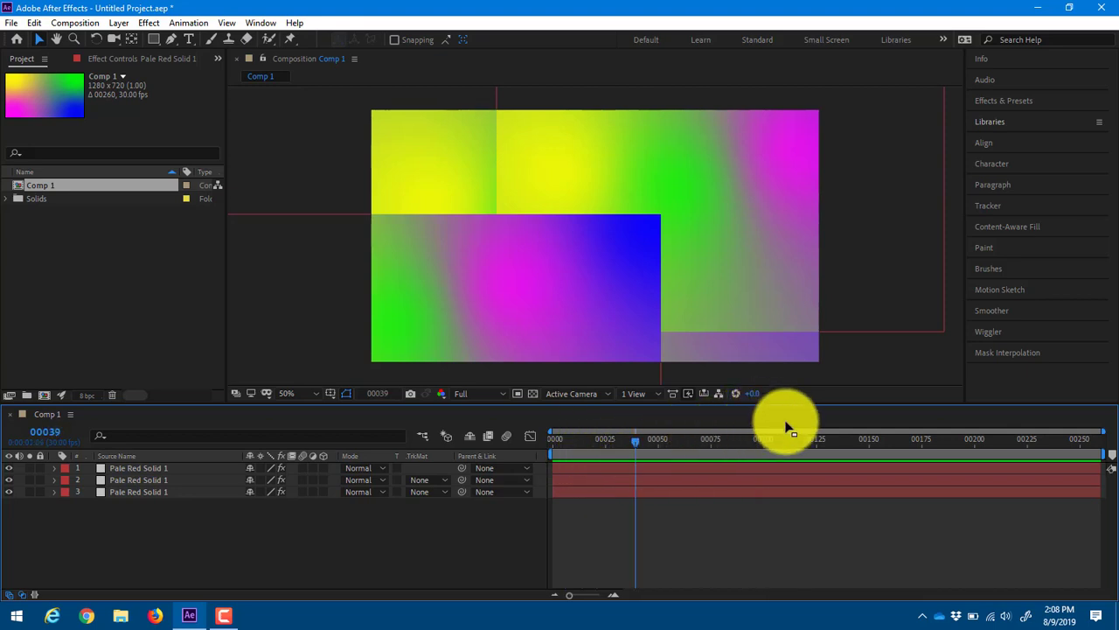
{"action": "left_click_drag", "start_coordinate": [1012, 436], "coordinate": [912, 440]}
{"action": "left_click_drag", "start_coordinate": [678, 457], "coordinate": [612, 457]}
Delete the second and third solid layers so only one gradient solid remains.
{"action": "left_click", "coordinate": [175, 523]}
{"action": "left_click", "coordinate": [151, 492]}
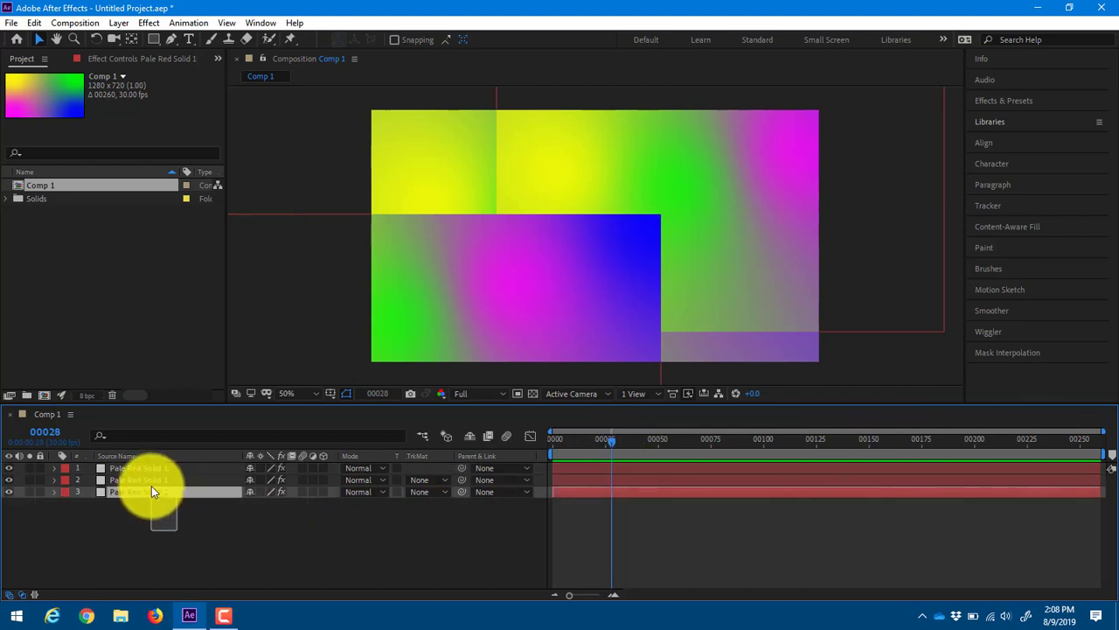
{"action": "left_click", "coordinate": [152, 483], "text": "ctrl"}
{"action": "key", "text": "Delete"}
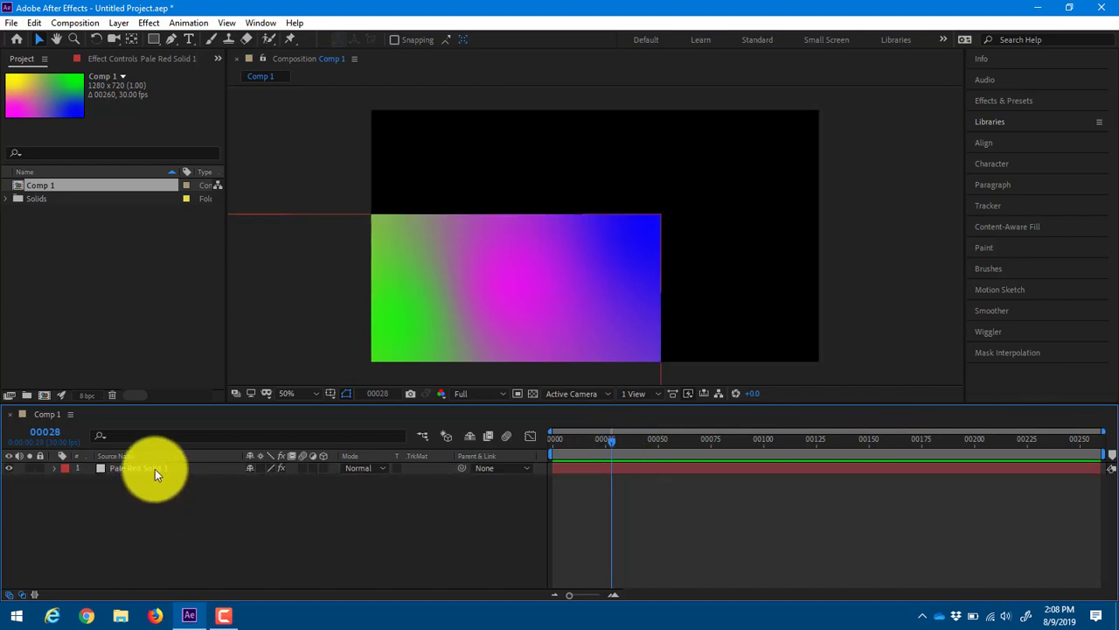
Keyframe Pale Red Solid 1's Position at frame 0 and at frame 169, moving it from 188,658 to the upper right.
{"action": "left_click", "coordinate": [155, 468]}
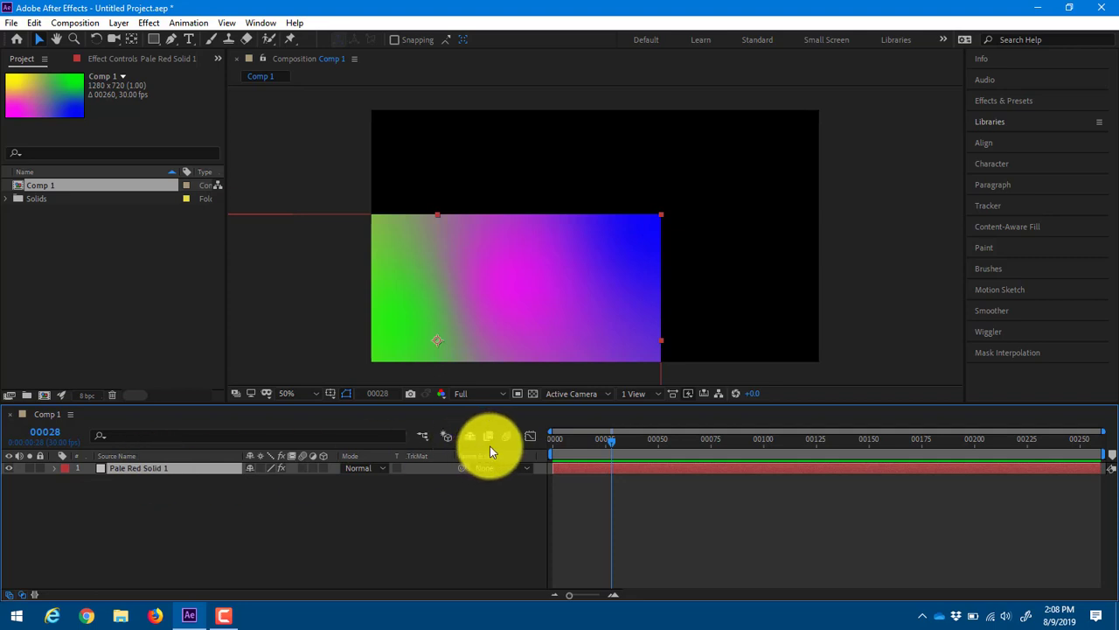
{"action": "key", "text": "Home"}
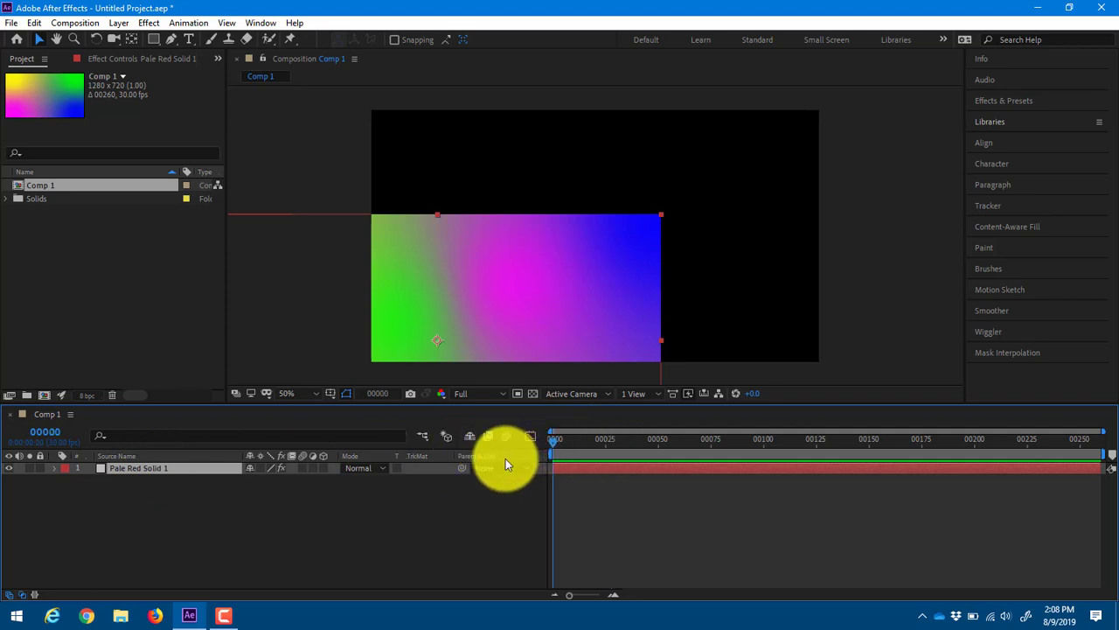
{"action": "key", "text": "p"}
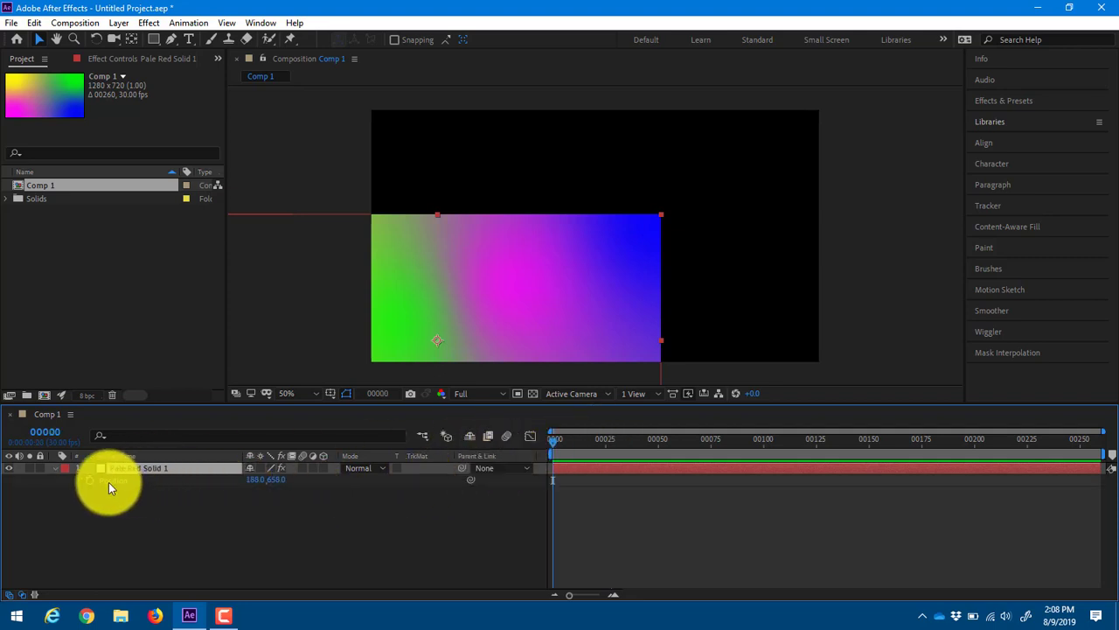
{"action": "left_click", "coordinate": [90, 480]}
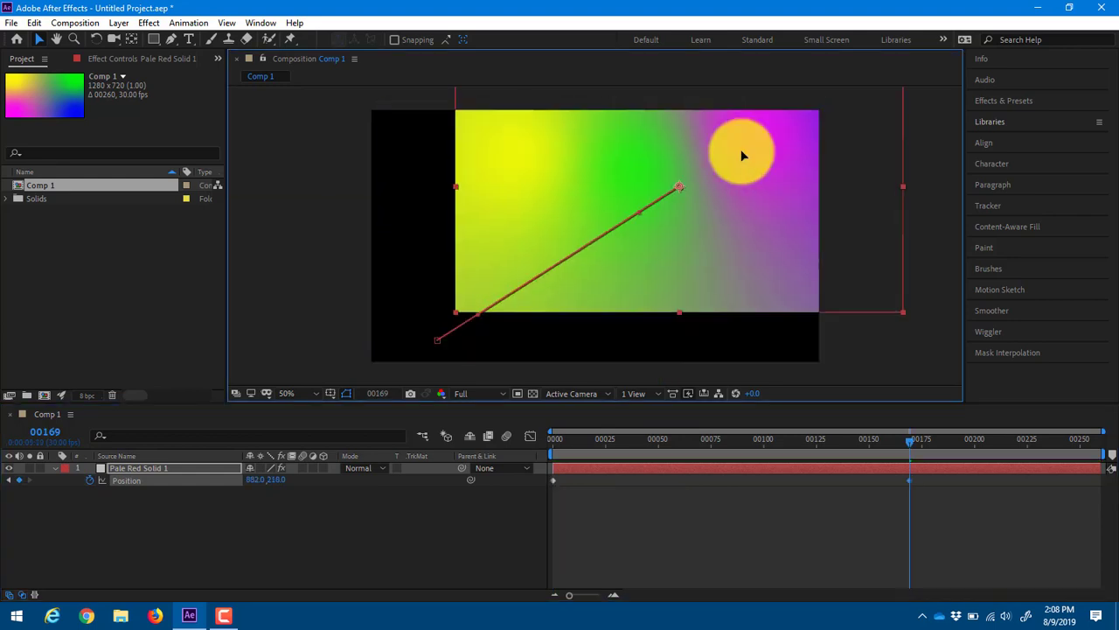
{"action": "left_click_drag", "start_coordinate": [741, 155], "coordinate": [755, 157]}
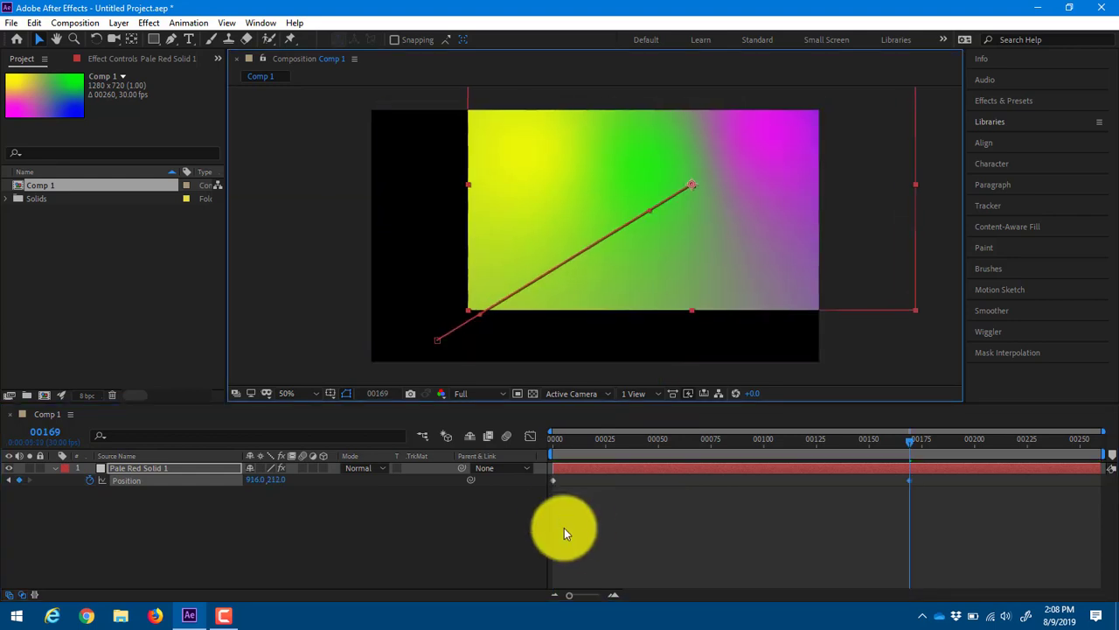
{"action": "left_click_drag", "start_coordinate": [617, 440], "coordinate": [468, 466]}
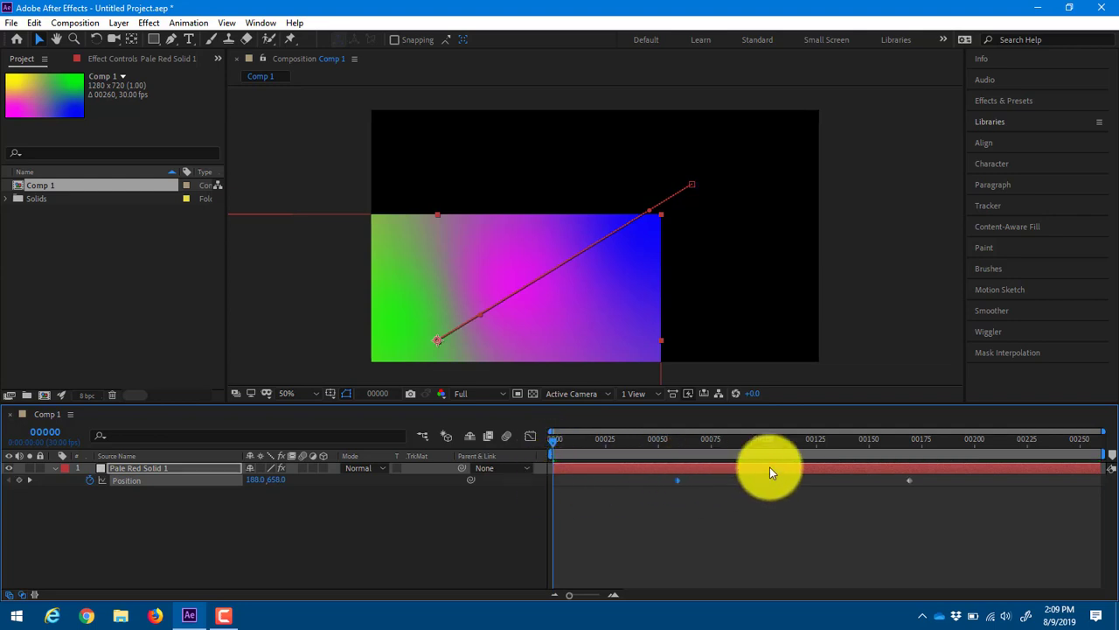
Move the first Position keyframe to about frame 125, then preview and scrub to frame 178.
{"action": "left_click_drag", "start_coordinate": [678, 480], "coordinate": [814, 480]}
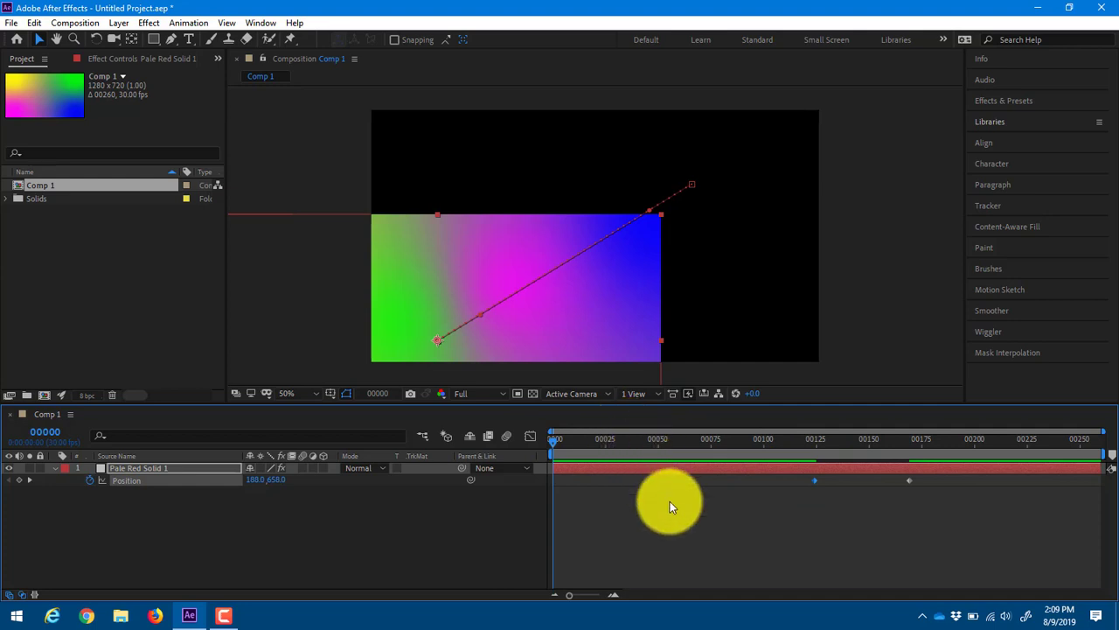
{"action": "key", "text": "space"}
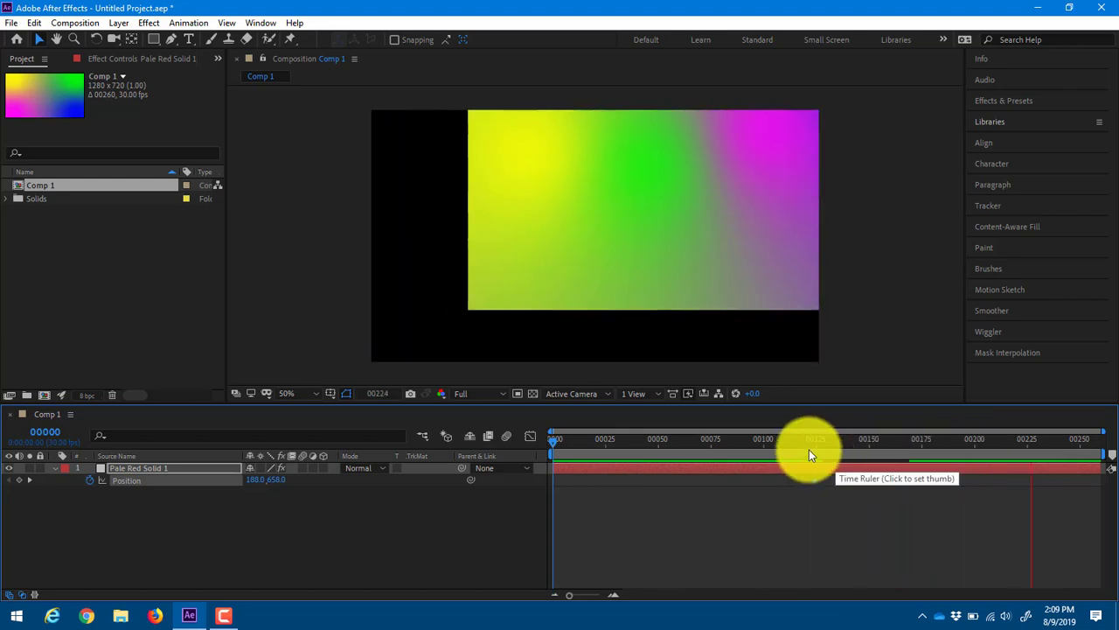
{"action": "key", "text": "space"}
{"action": "left_click_drag", "start_coordinate": [794, 450], "coordinate": [929, 430]}
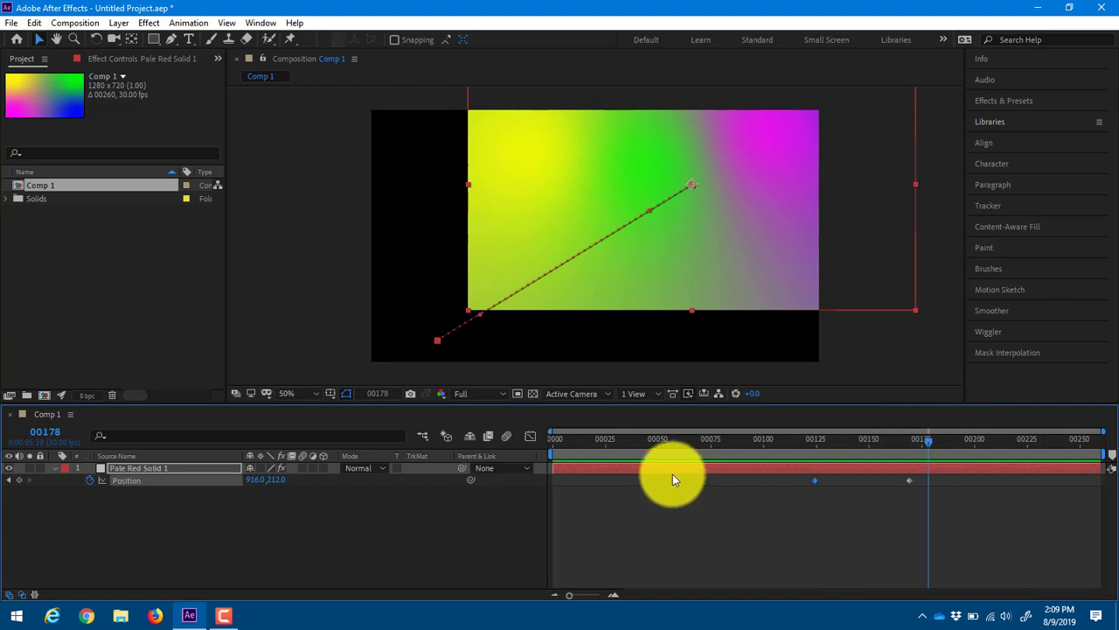
Replay the animation from the start and scrub through the solid's slide to 916,212.
{"action": "key", "text": "Home"}
{"action": "key", "text": "space"}
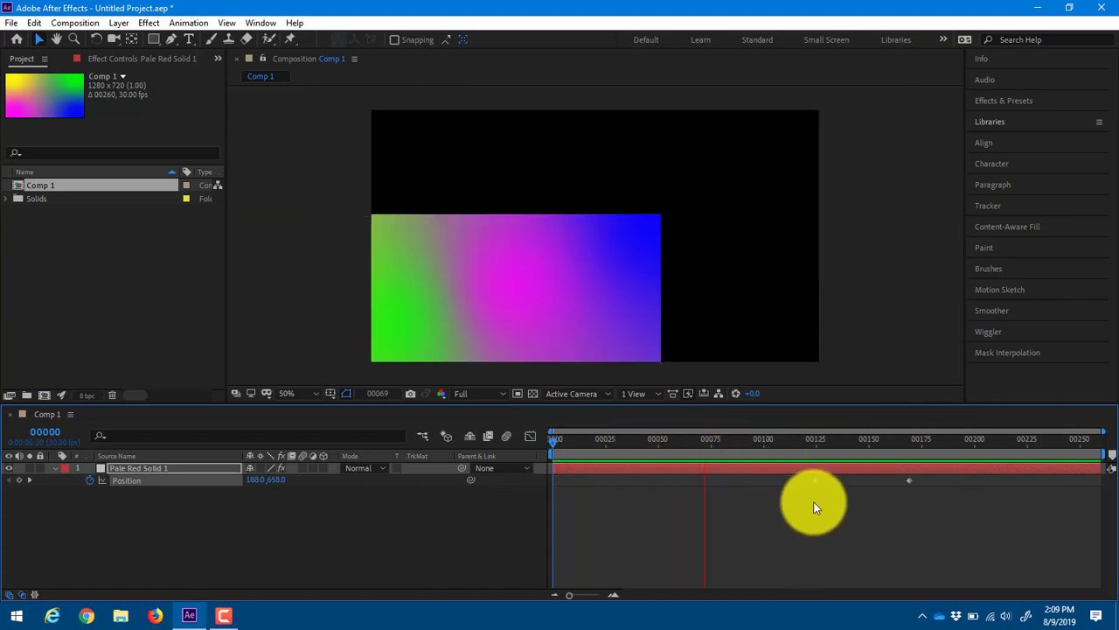
{"action": "key", "text": "space"}
{"action": "left_click_drag", "start_coordinate": [805, 448], "coordinate": [923, 443]}
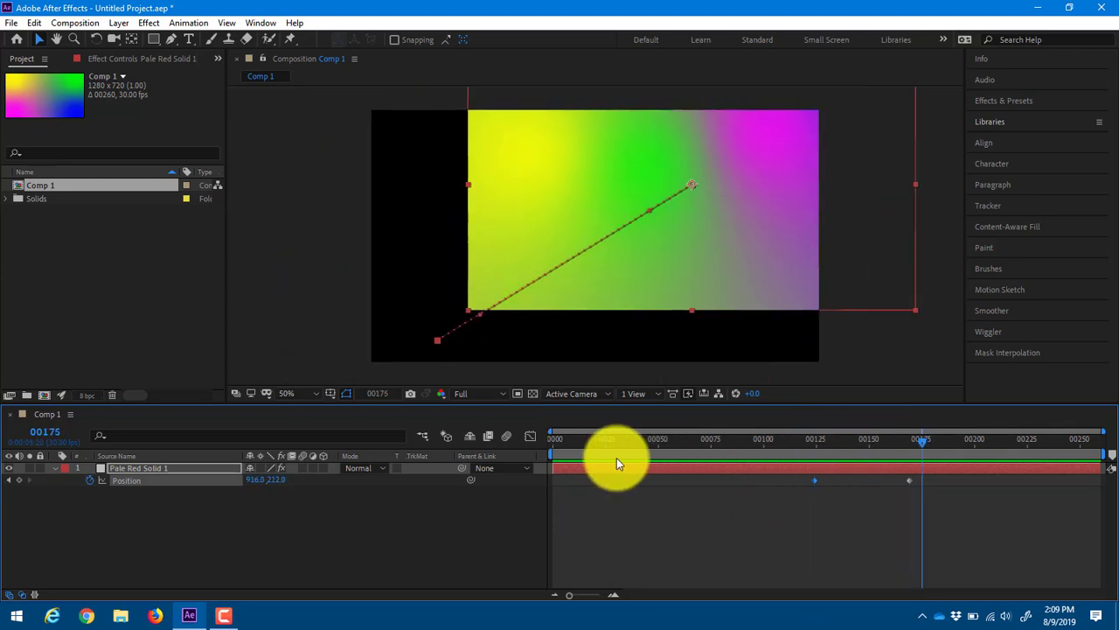
Narrow the work area to roughly frames 140–175 and preview the looping slide.
{"action": "left_click_drag", "start_coordinate": [547, 453], "coordinate": [796, 444]}
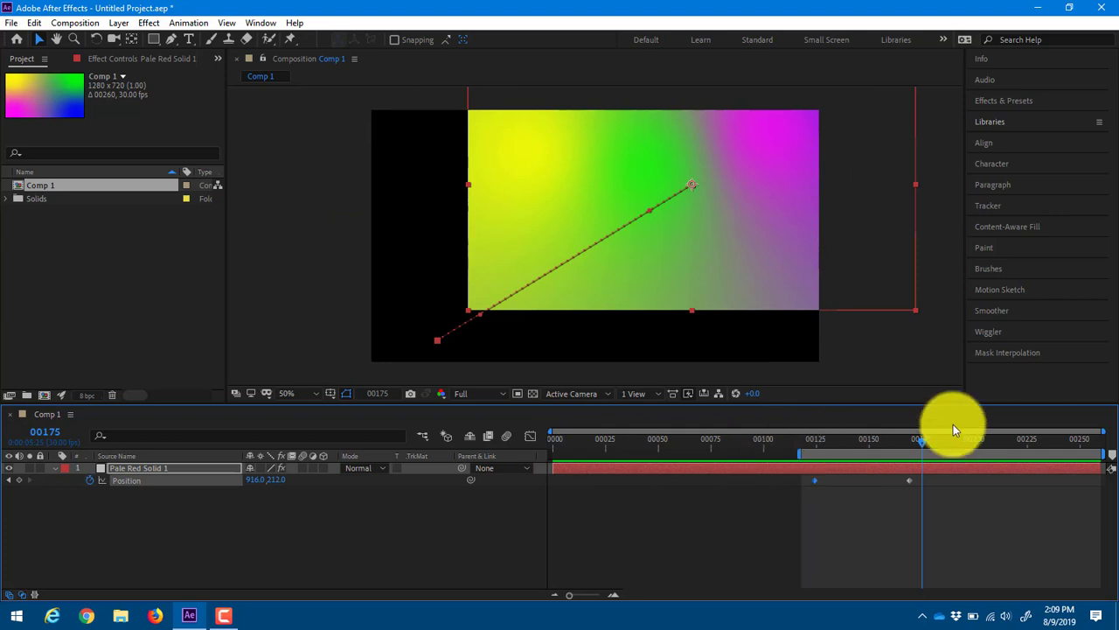
{"action": "left_click_drag", "start_coordinate": [1106, 451], "coordinate": [926, 451]}
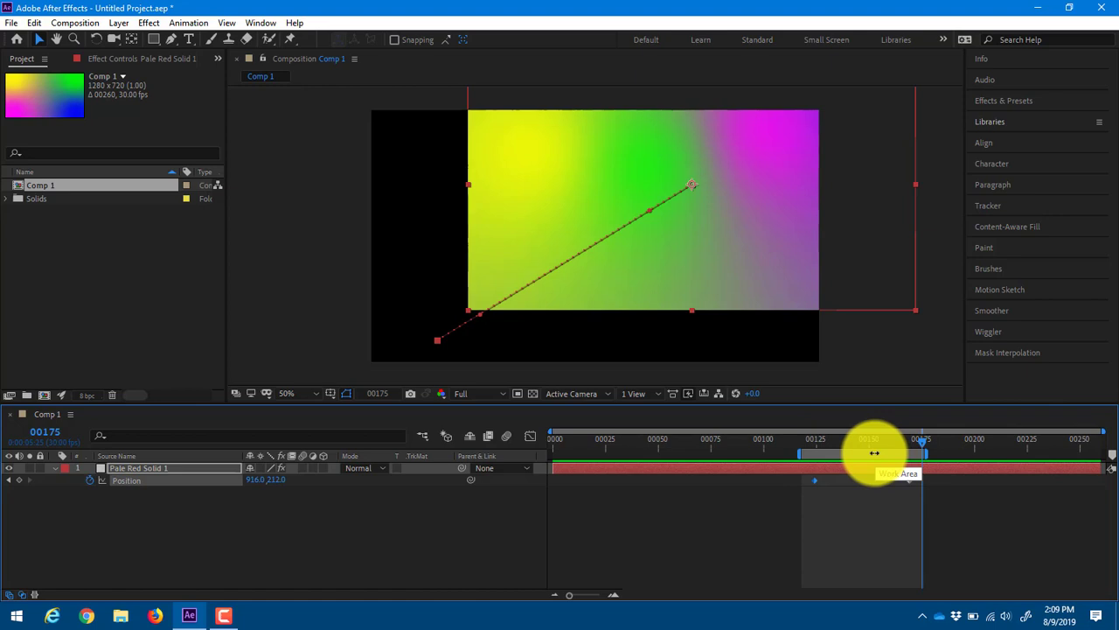
{"action": "key", "text": "space"}
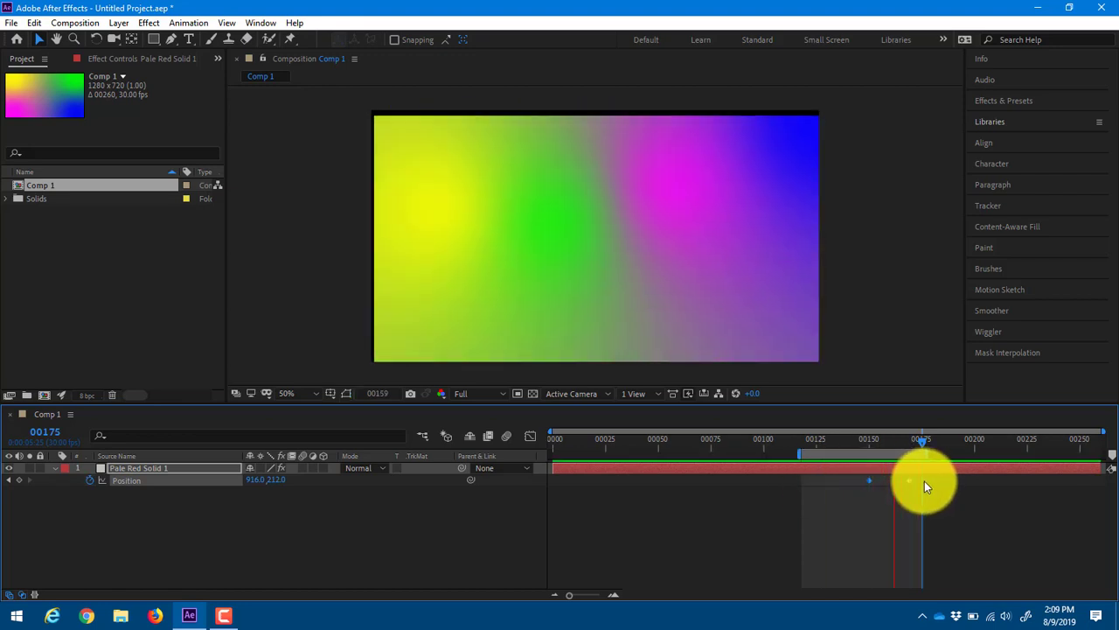
{"action": "key", "text": "space"}
{"action": "left_click_drag", "start_coordinate": [797, 454], "coordinate": [843, 457]}
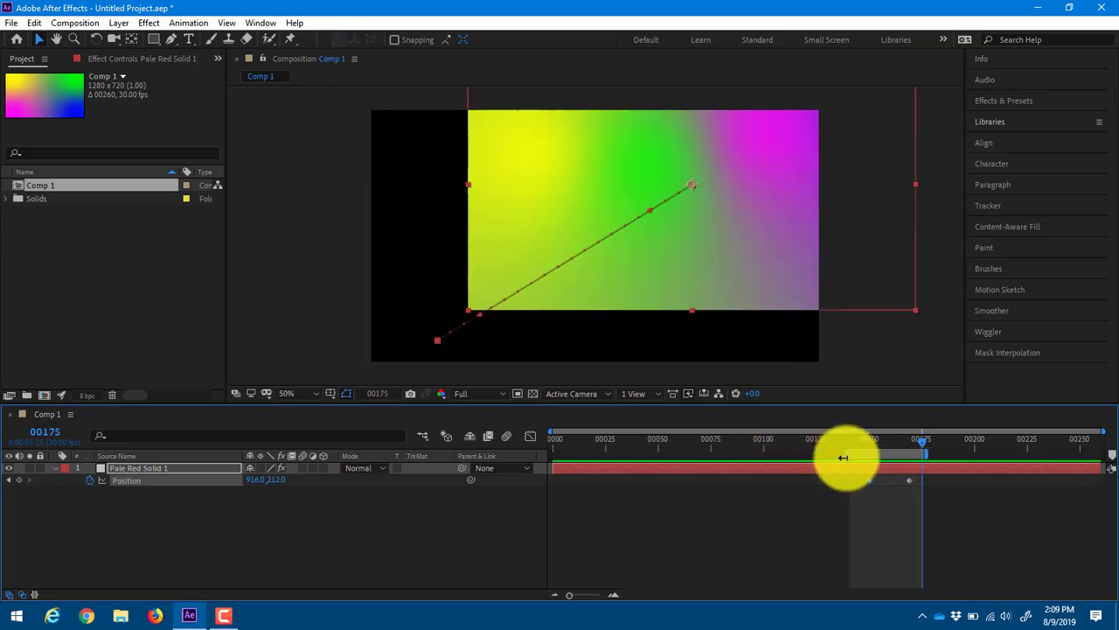
{"action": "key", "text": "space"}
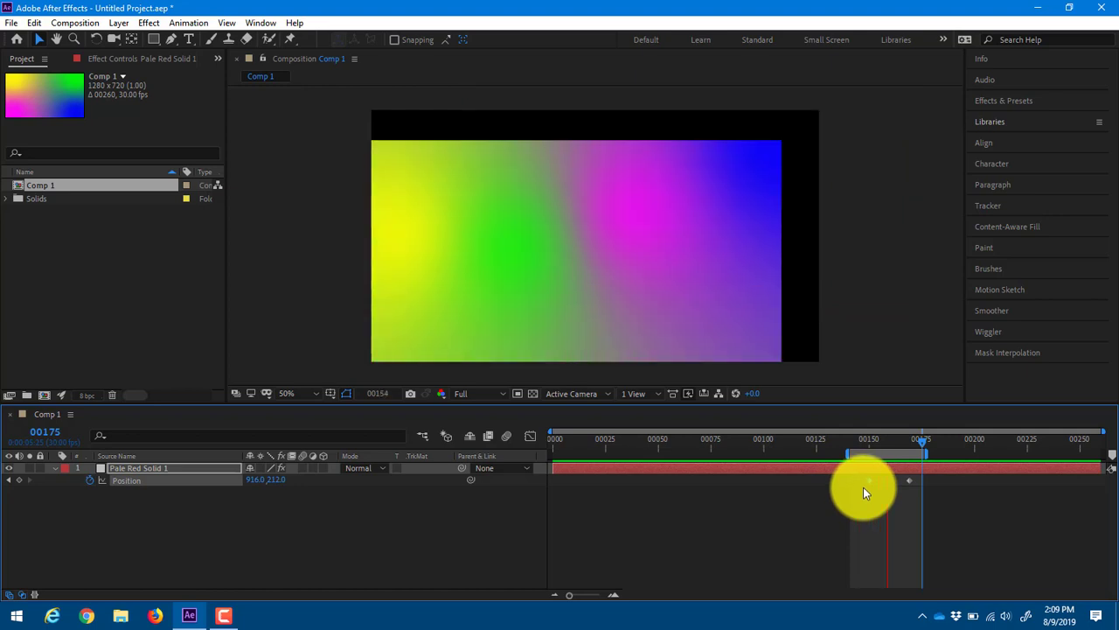
Apply Keyframe Assistant > Easy Ease to Pale Red Solid 1's two Position keyframes.
{"action": "key", "text": "space"}
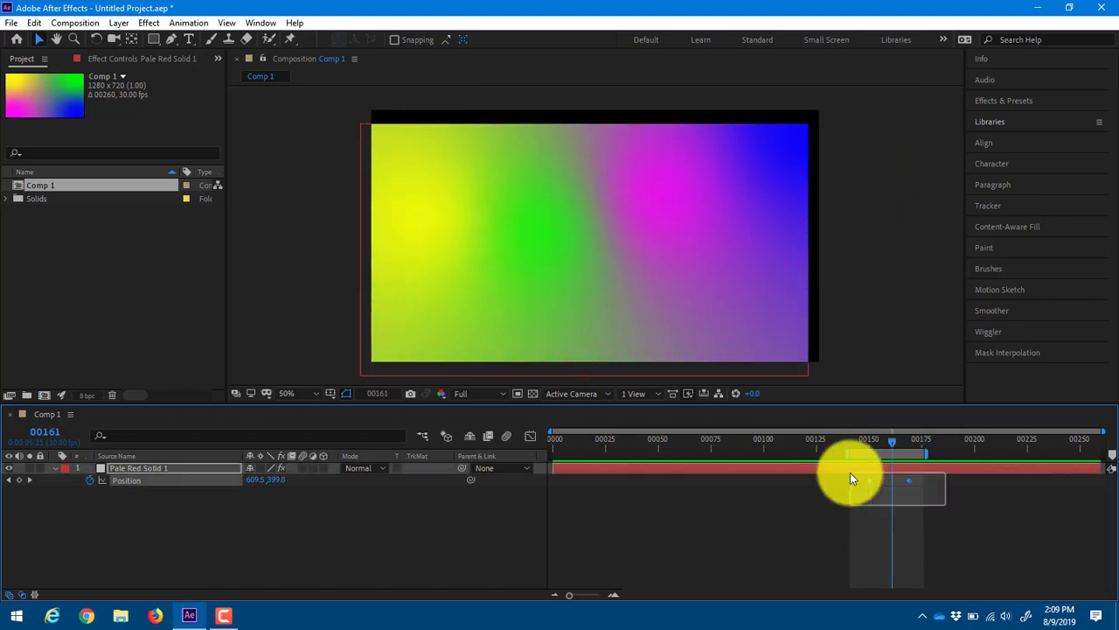
{"action": "right_click", "coordinate": [869, 479]}
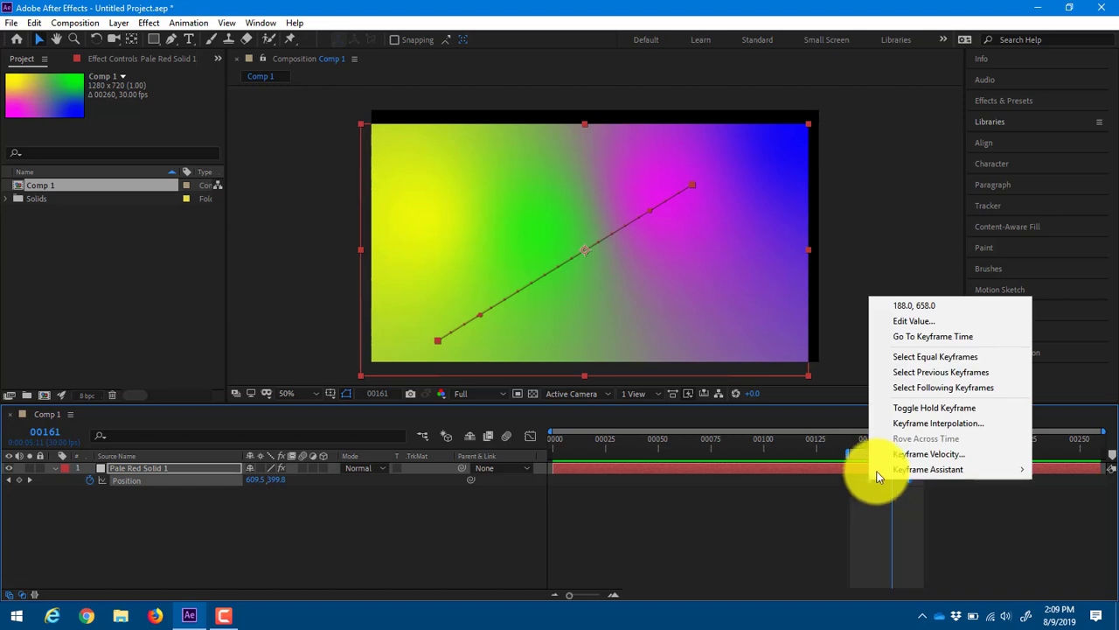
{"action": "mouse_move", "coordinate": [901, 469]}
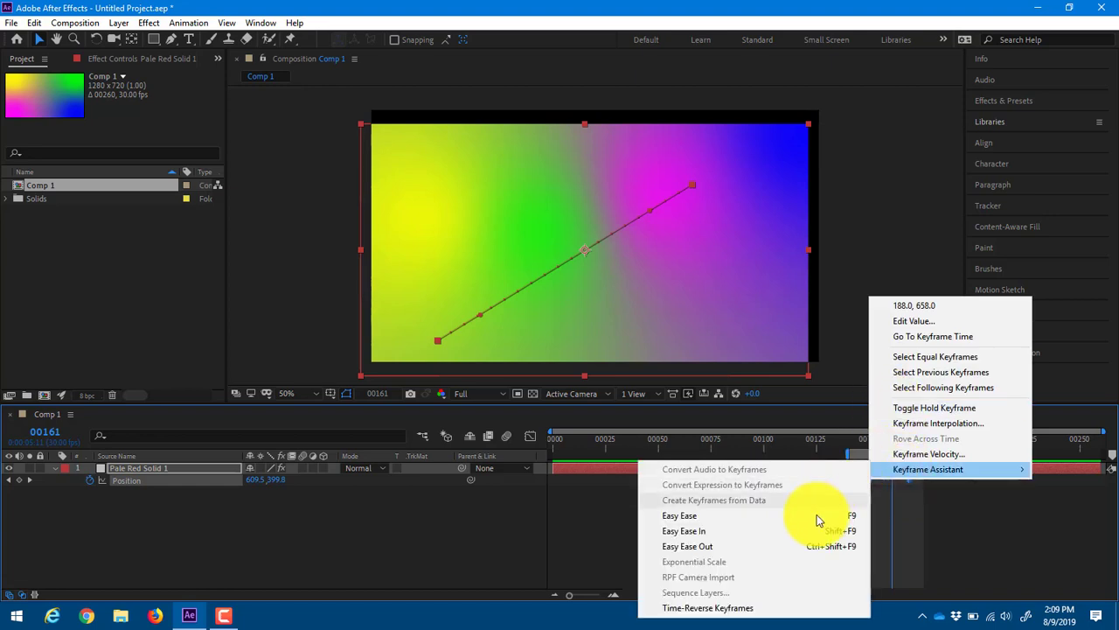
{"action": "left_click", "coordinate": [817, 512]}
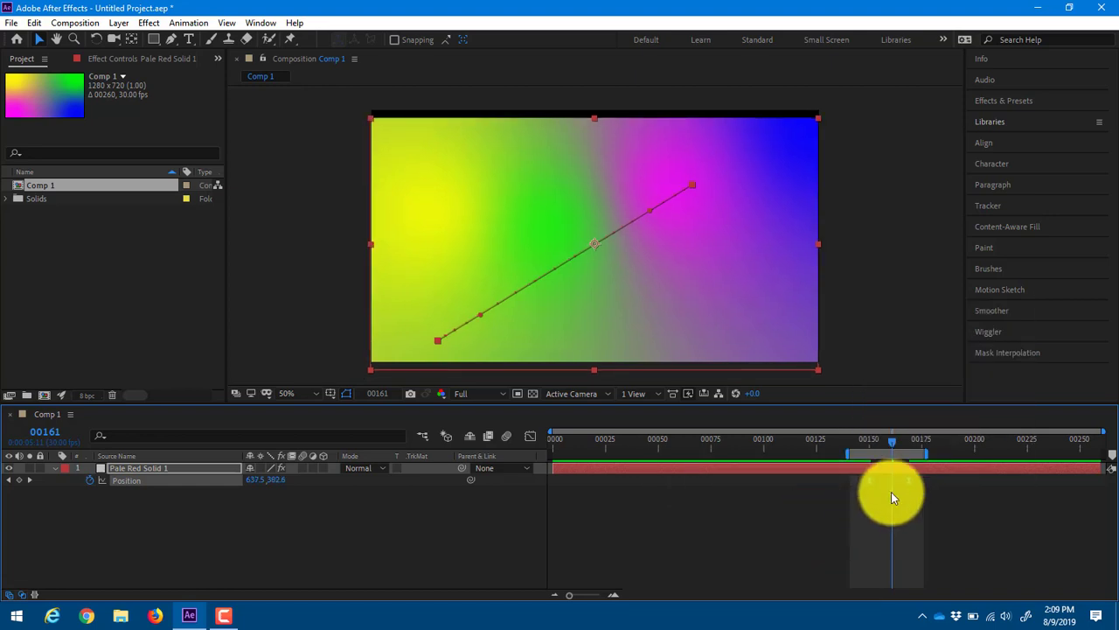
In the Graph Editor's speed graph, stretch the Position ease into a sharp late speed spike.
{"action": "left_click", "coordinate": [530, 436]}
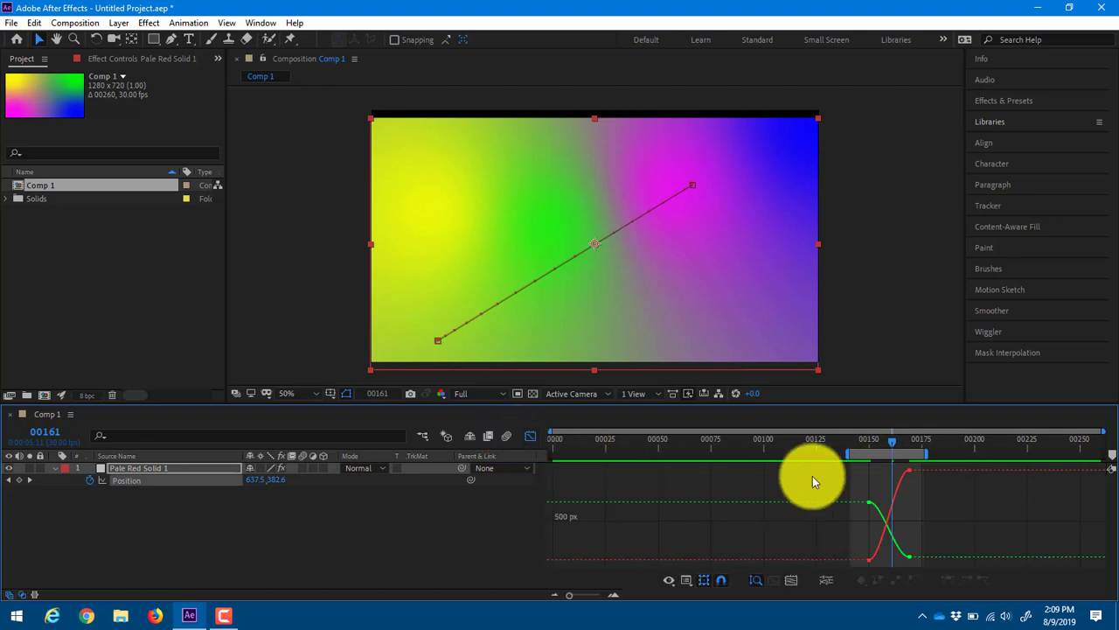
{"action": "right_click", "coordinate": [848, 477]}
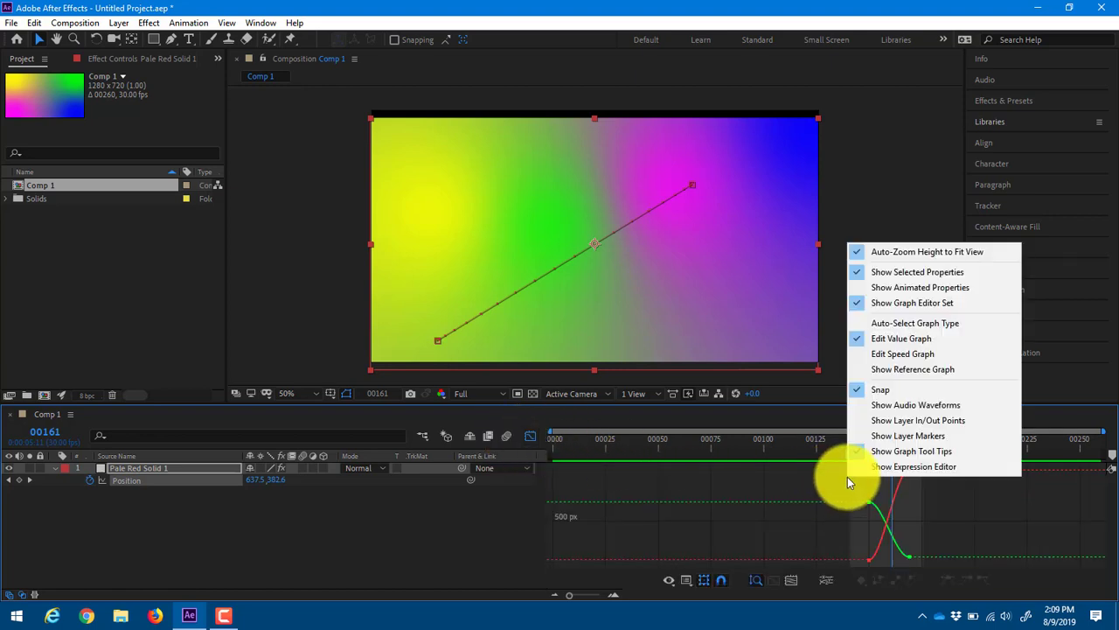
{"action": "left_click", "coordinate": [873, 357]}
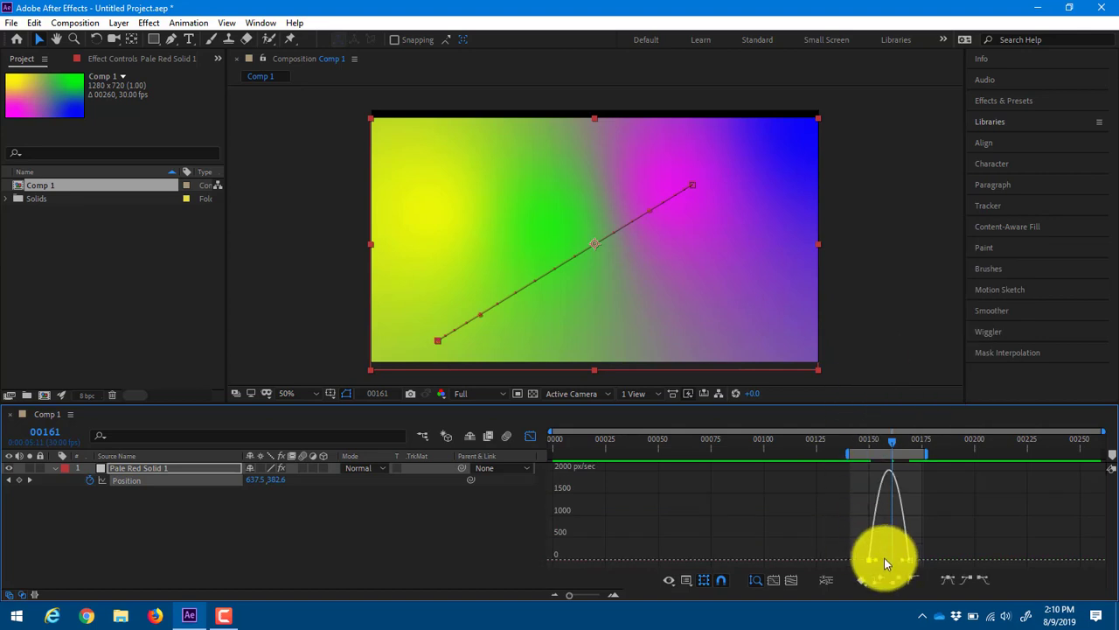
{"action": "left_click_drag", "start_coordinate": [875, 555], "coordinate": [904, 554]}
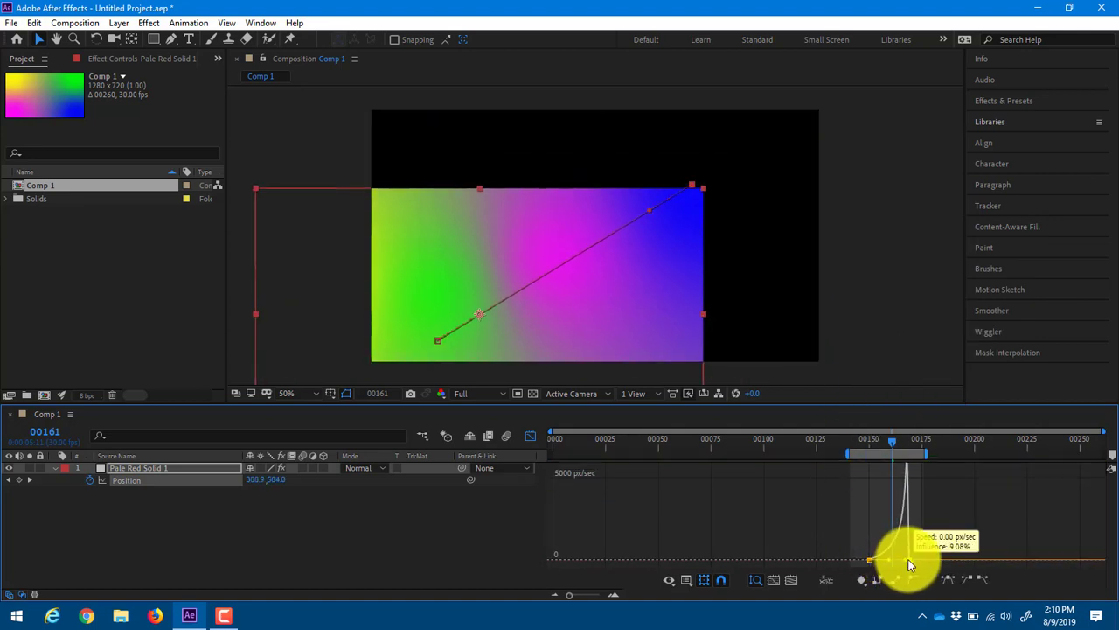
Return to the layer bars, set the current time near frame 145, and preview the work area.
{"action": "left_click", "coordinate": [532, 437]}
{"action": "left_click", "coordinate": [717, 439]}
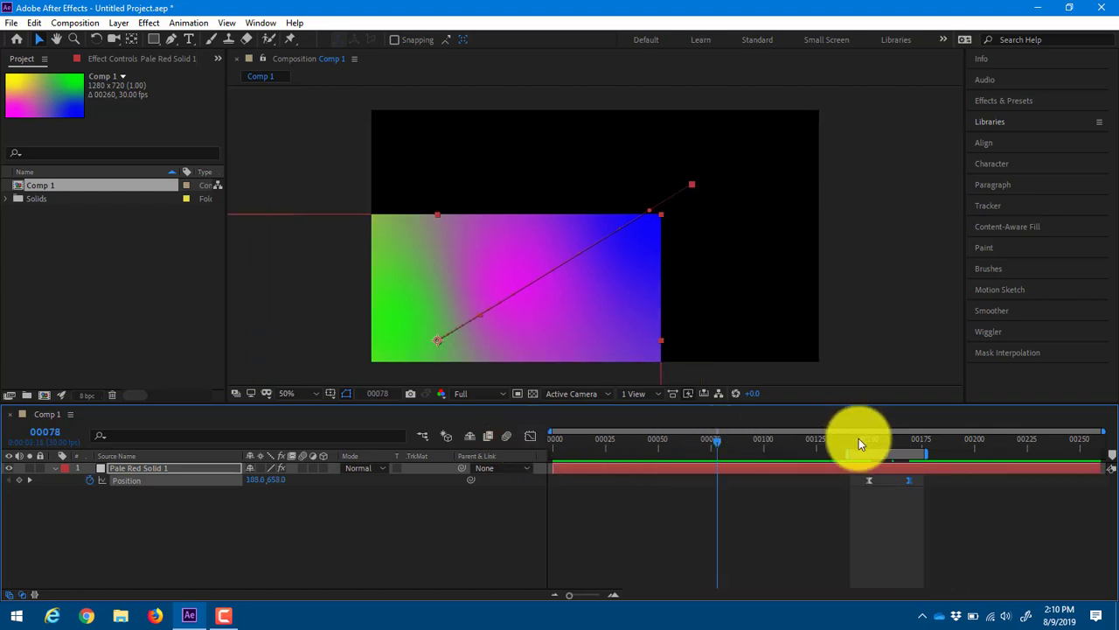
{"action": "left_click", "coordinate": [858, 443]}
{"action": "key", "text": "space"}
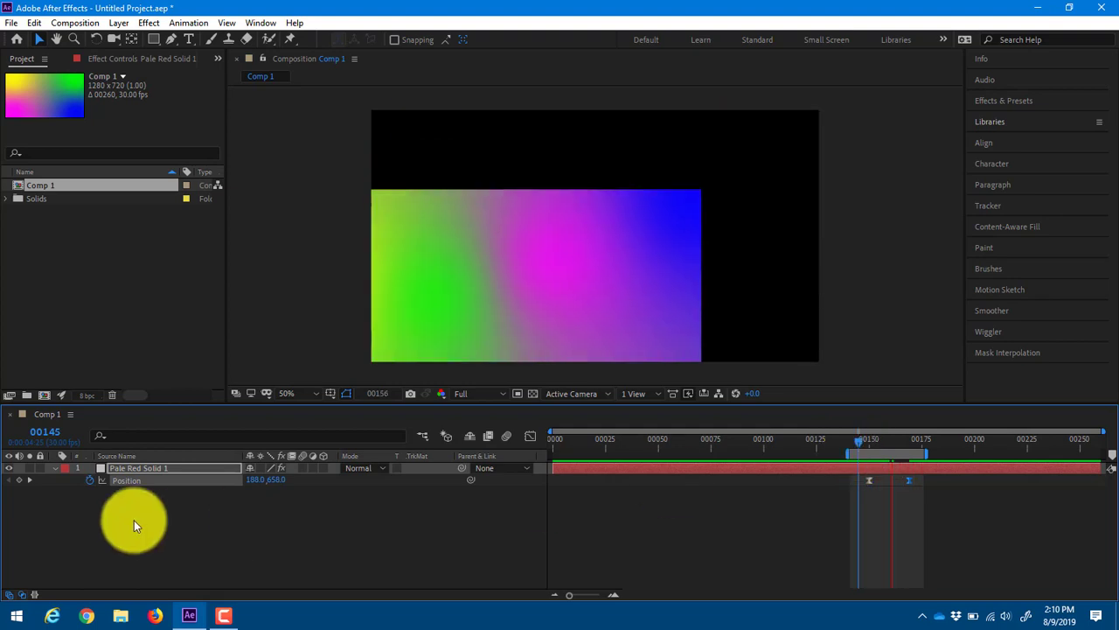
Switch the time display to timecode and scrub the motion between 0:00:04:24 and 0:00:05:17.
{"action": "left_click", "coordinate": [60, 438], "text": "ctrl"}
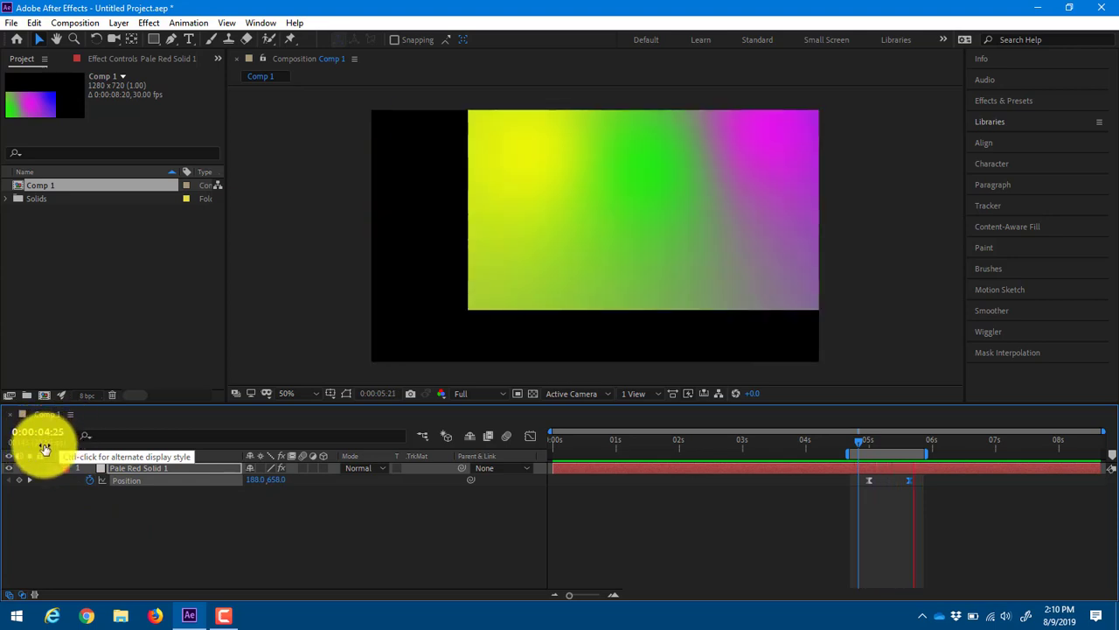
{"action": "key", "text": "space"}
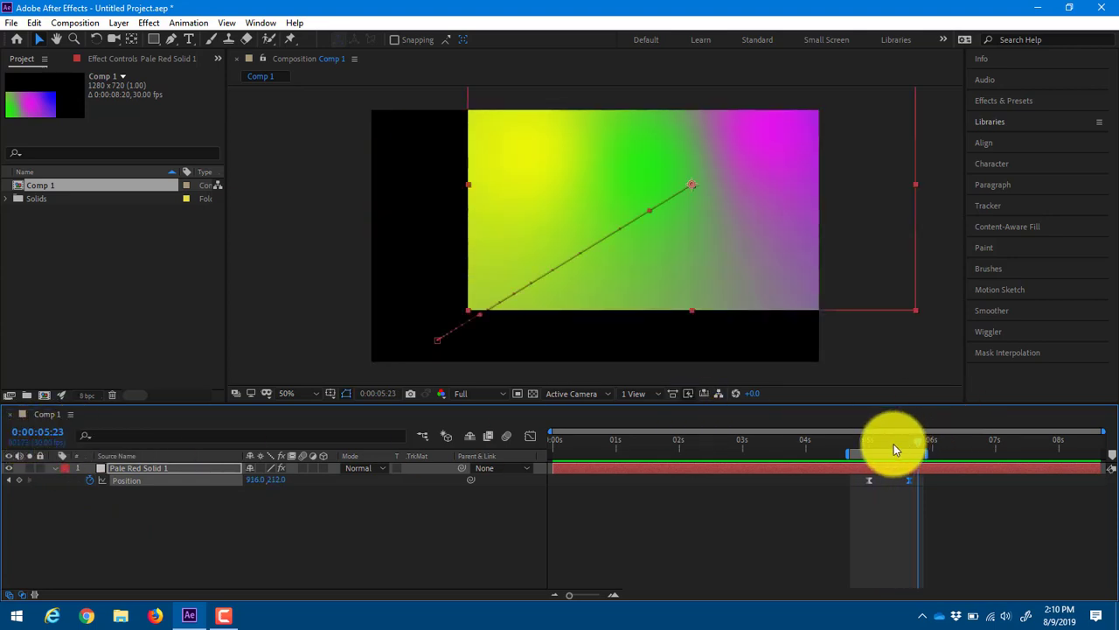
{"action": "left_click_drag", "start_coordinate": [893, 443], "coordinate": [857, 447]}
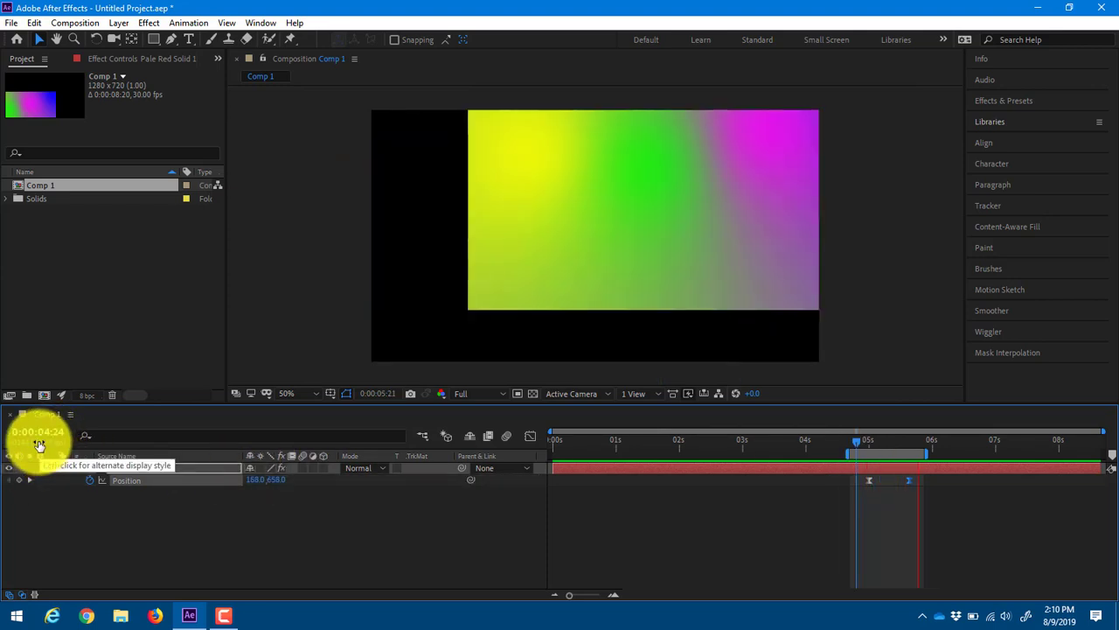
{"action": "key", "text": "space"}
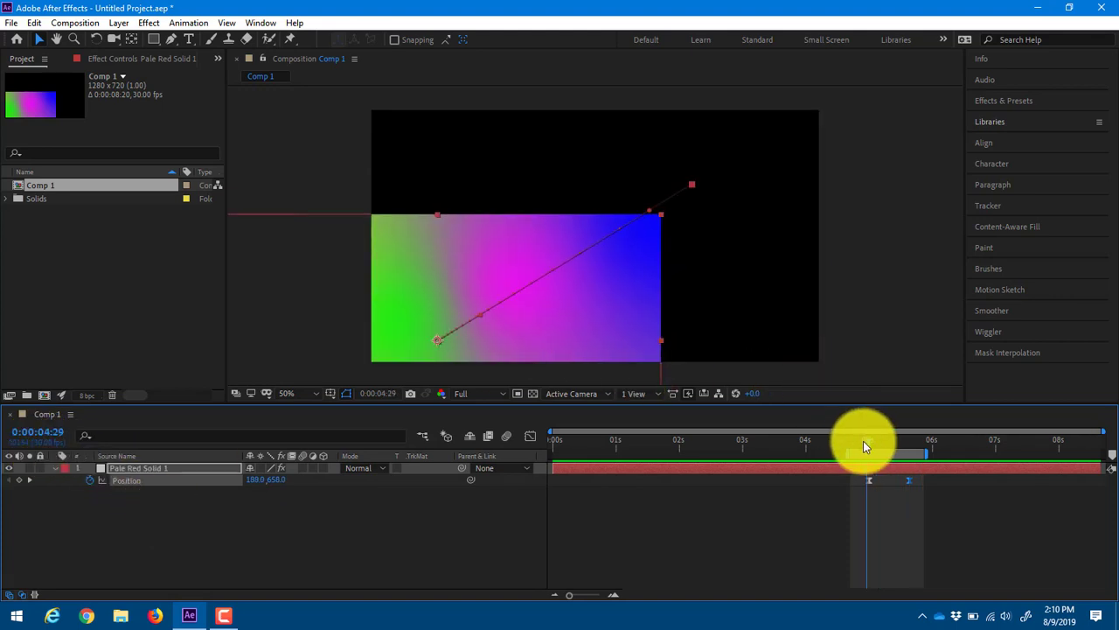
{"action": "left_click", "coordinate": [906, 439]}
{"action": "left_click_drag", "start_coordinate": [891, 438], "coordinate": [927, 440]}
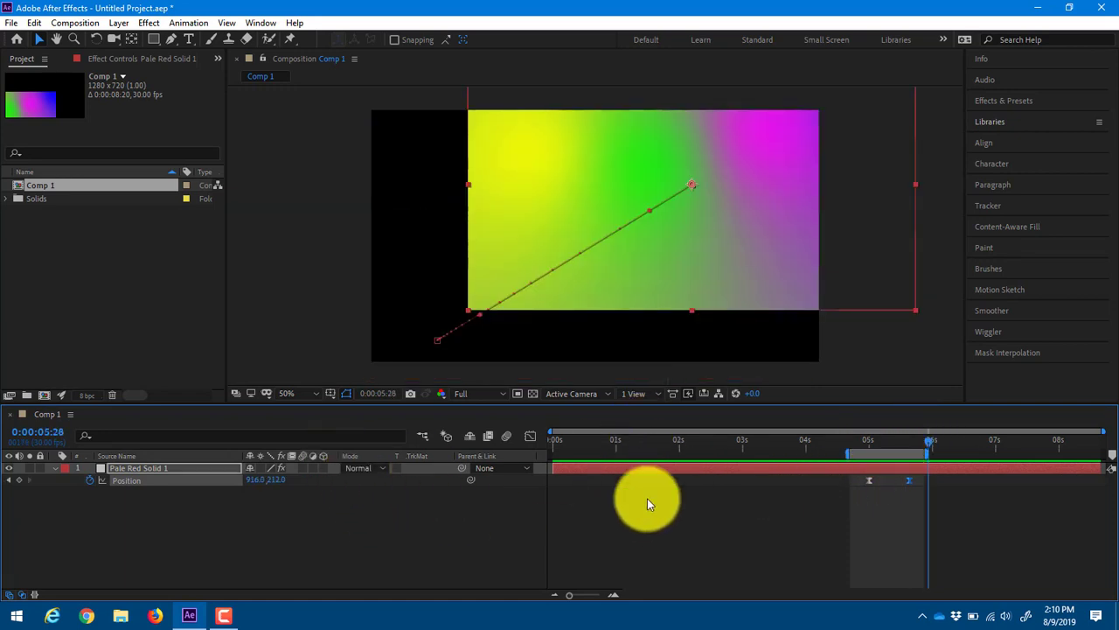
{"action": "left_click_drag", "start_coordinate": [575, 595], "coordinate": [590, 594]}
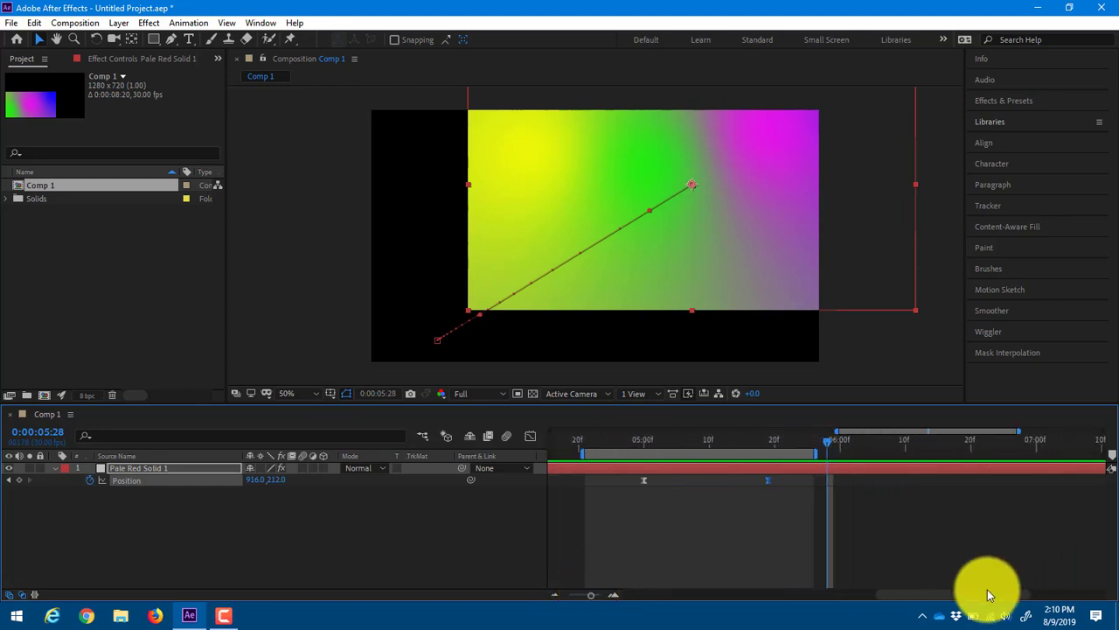
{"action": "left_click_drag", "start_coordinate": [981, 599], "coordinate": [962, 592]}
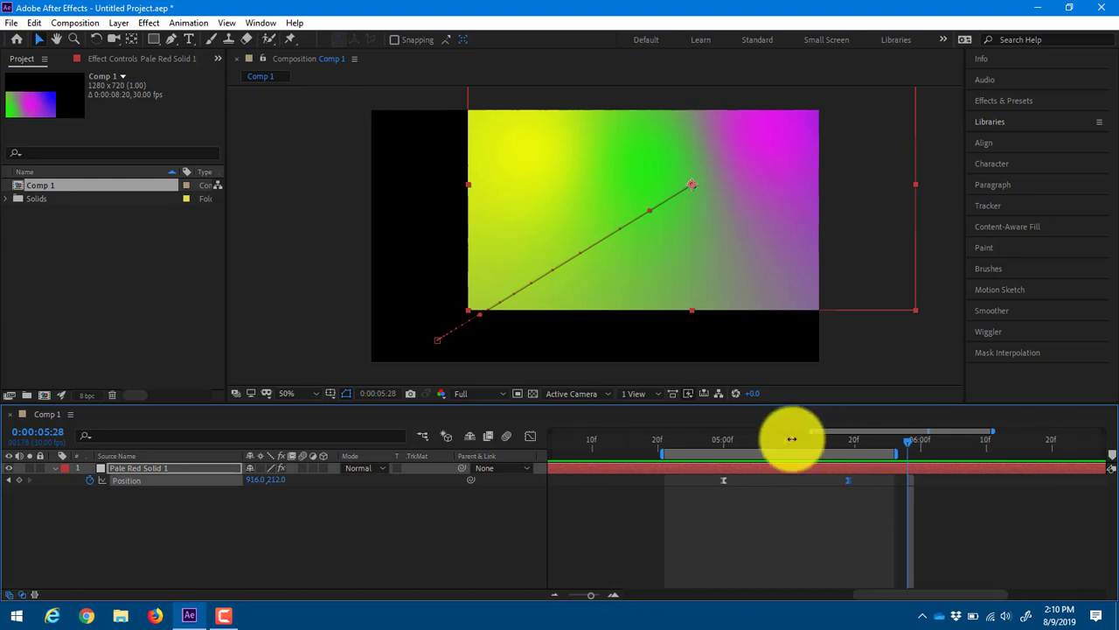
{"action": "mouse_move", "coordinate": [802, 441]}
{"action": "left_mouse_down"}
{"action": "mouse_move", "coordinate": [781, 446]}
{"action": "mouse_move", "coordinate": [804, 448]}
{"action": "mouse_move", "coordinate": [783, 448]}
{"action": "mouse_move", "coordinate": [792, 450]}
{"action": "left_mouse_up"}
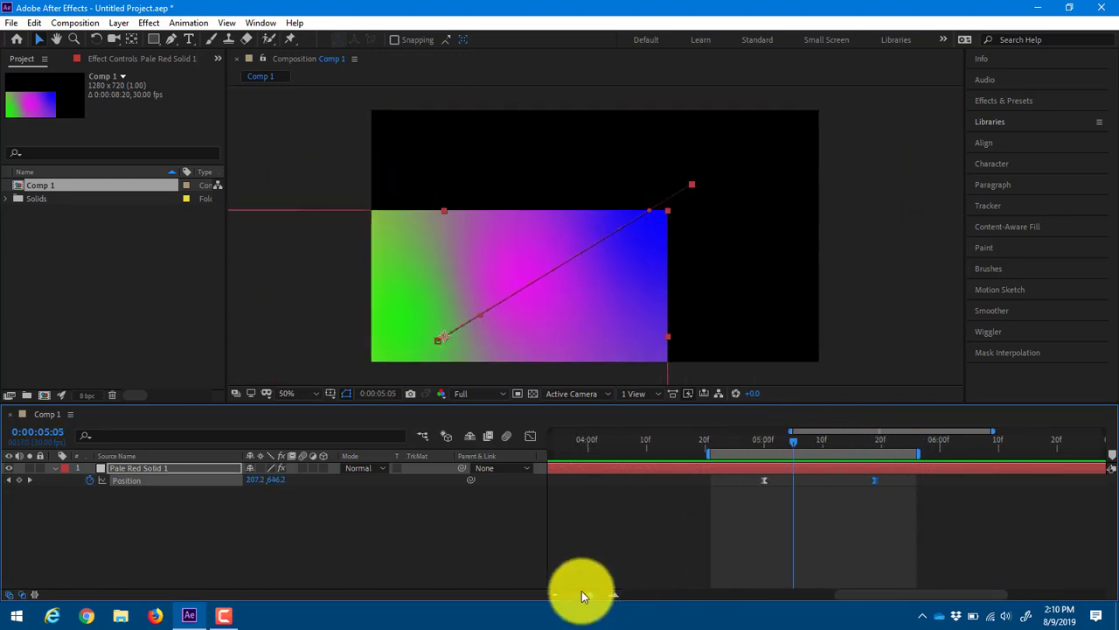
{"action": "left_click_drag", "start_coordinate": [589, 595], "coordinate": [518, 585]}
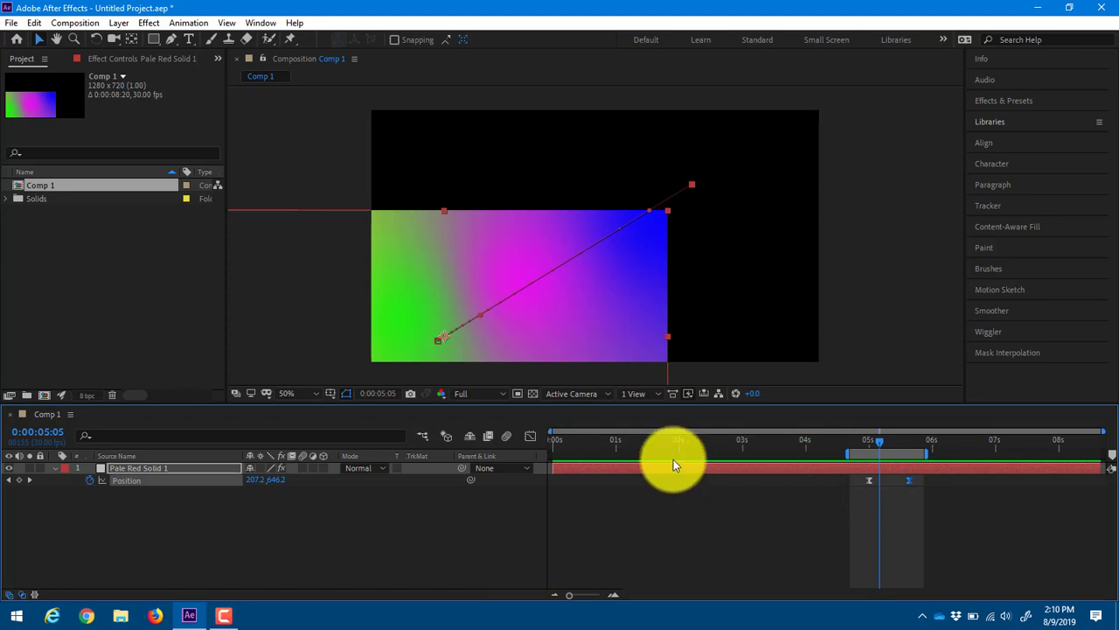
{"action": "left_click_drag", "start_coordinate": [550, 431], "coordinate": [818, 431]}
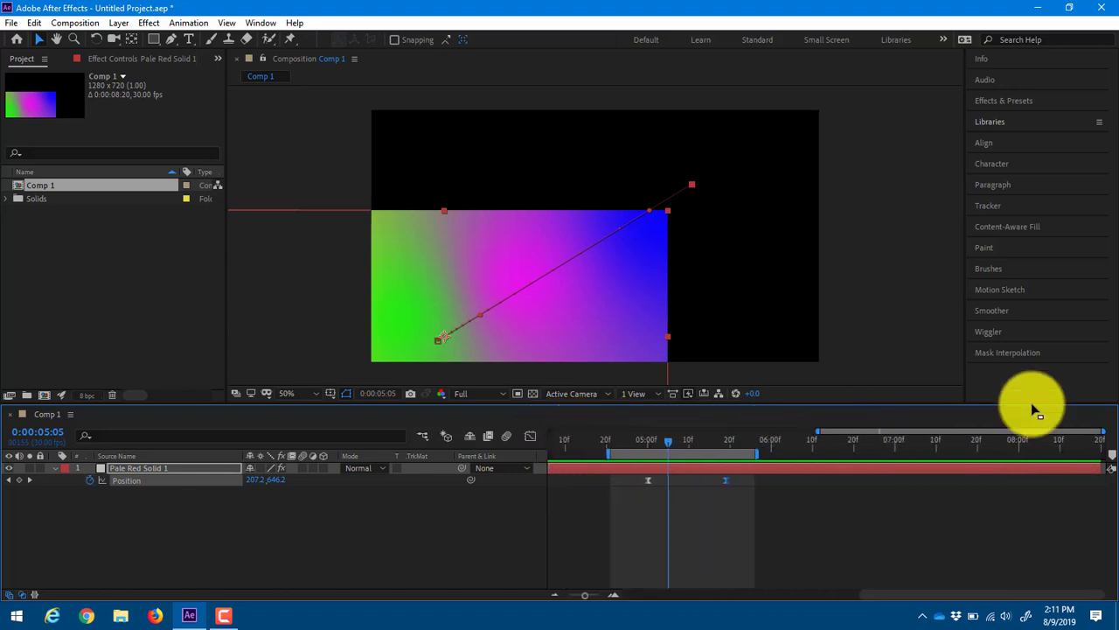
{"action": "left_click_drag", "start_coordinate": [1103, 430], "coordinate": [932, 432]}
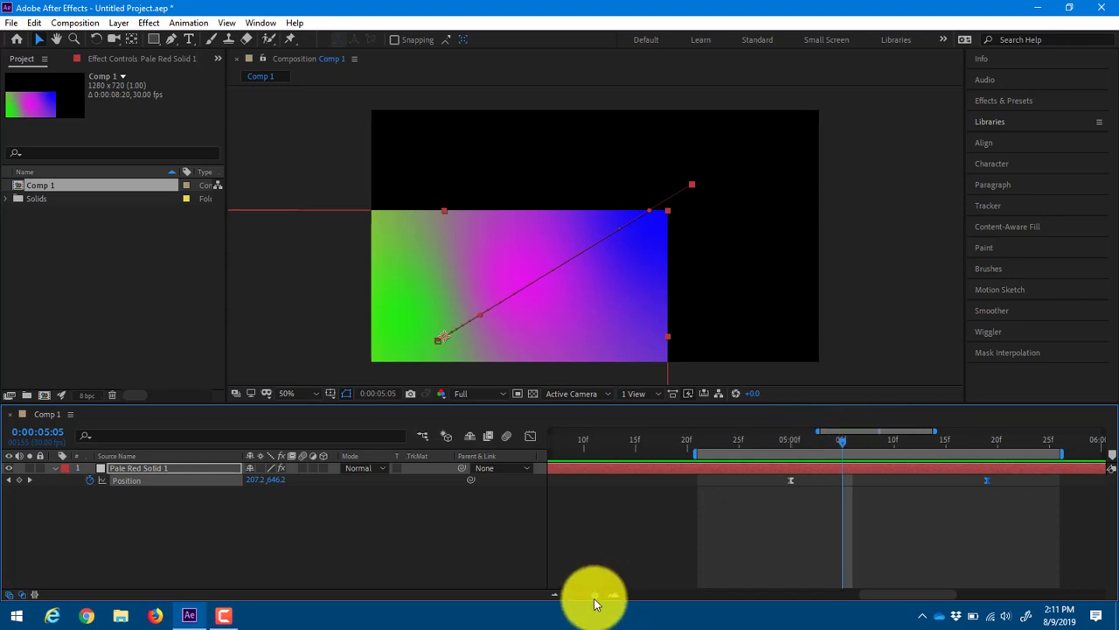
{"action": "left_click_drag", "start_coordinate": [590, 595], "coordinate": [502, 600]}
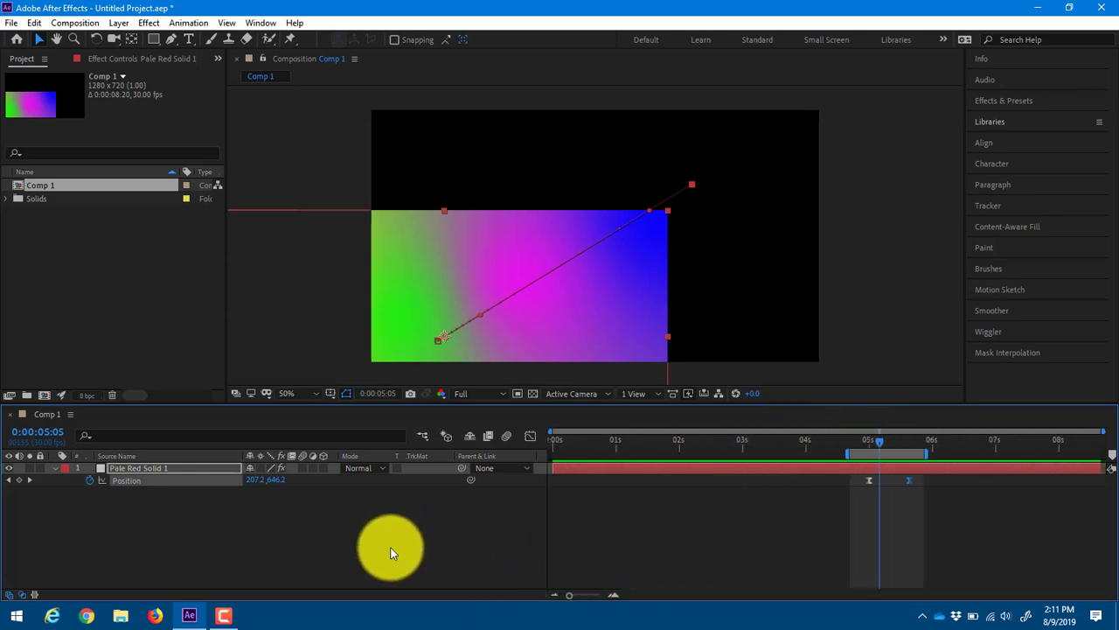
{"action": "left_click", "coordinate": [215, 495]}
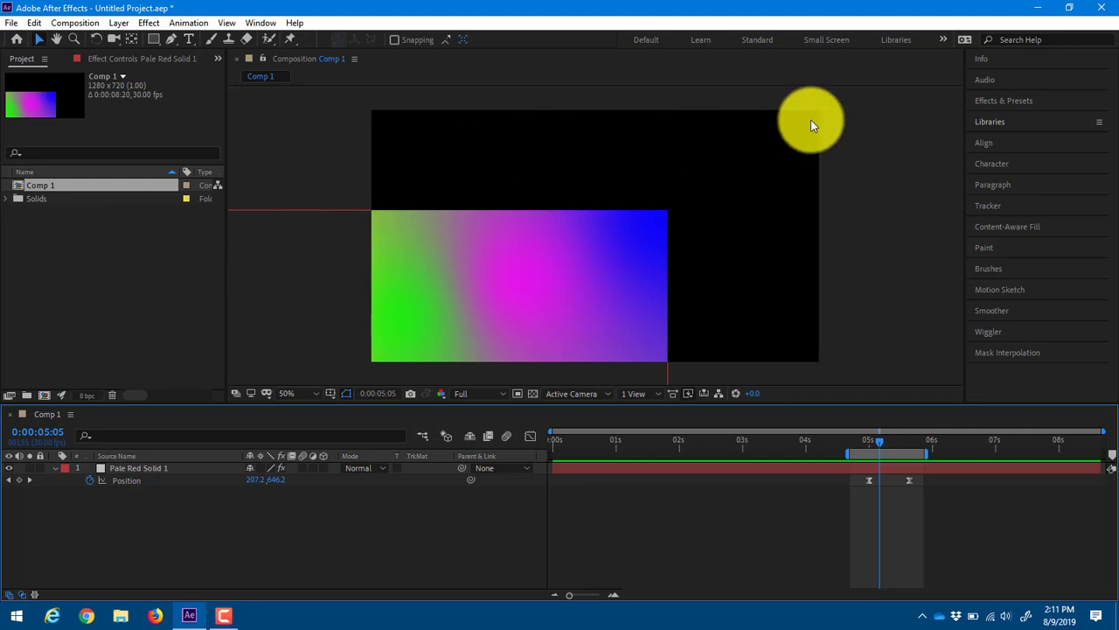
Drag the solid to fill the frame at 0:00:05:05, adding a middle keyframe near 645.2,358.2, then scrub to check.
{"action": "left_click_drag", "start_coordinate": [557, 289], "coordinate": [704, 180]}
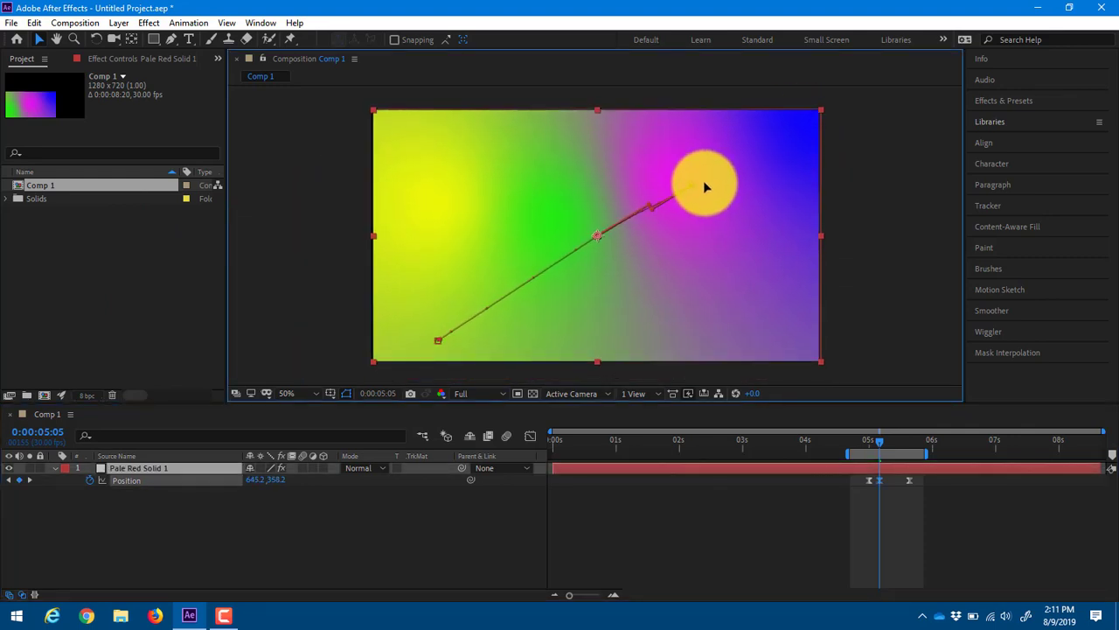
{"action": "left_click_drag", "start_coordinate": [870, 438], "coordinate": [733, 458]}
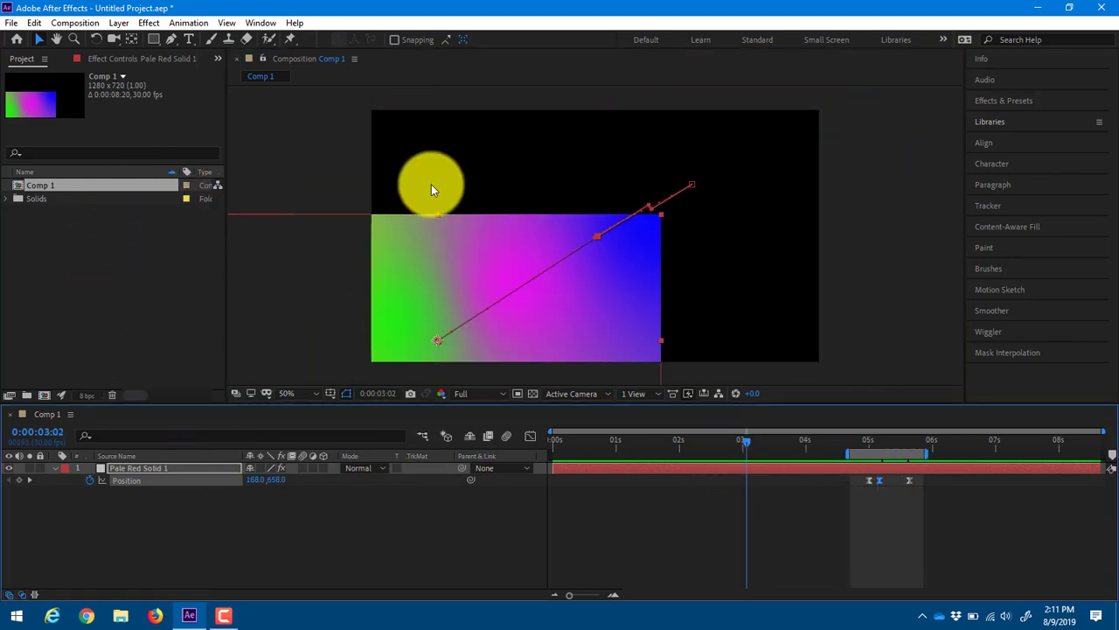